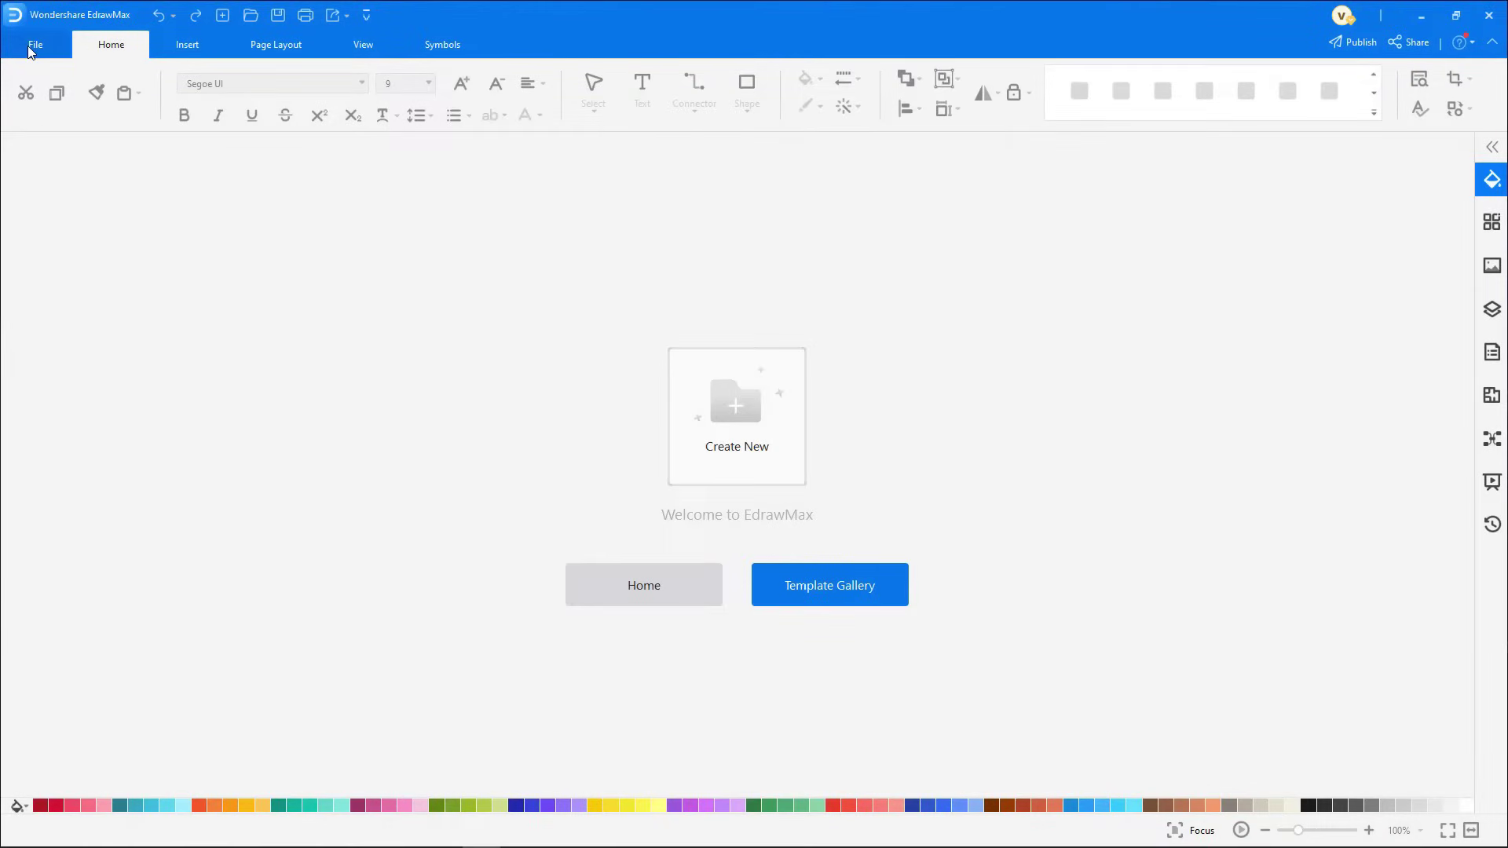
Create Drawing1 as a blank UML Modeling drawing from the Software Development templates
click(33, 45)
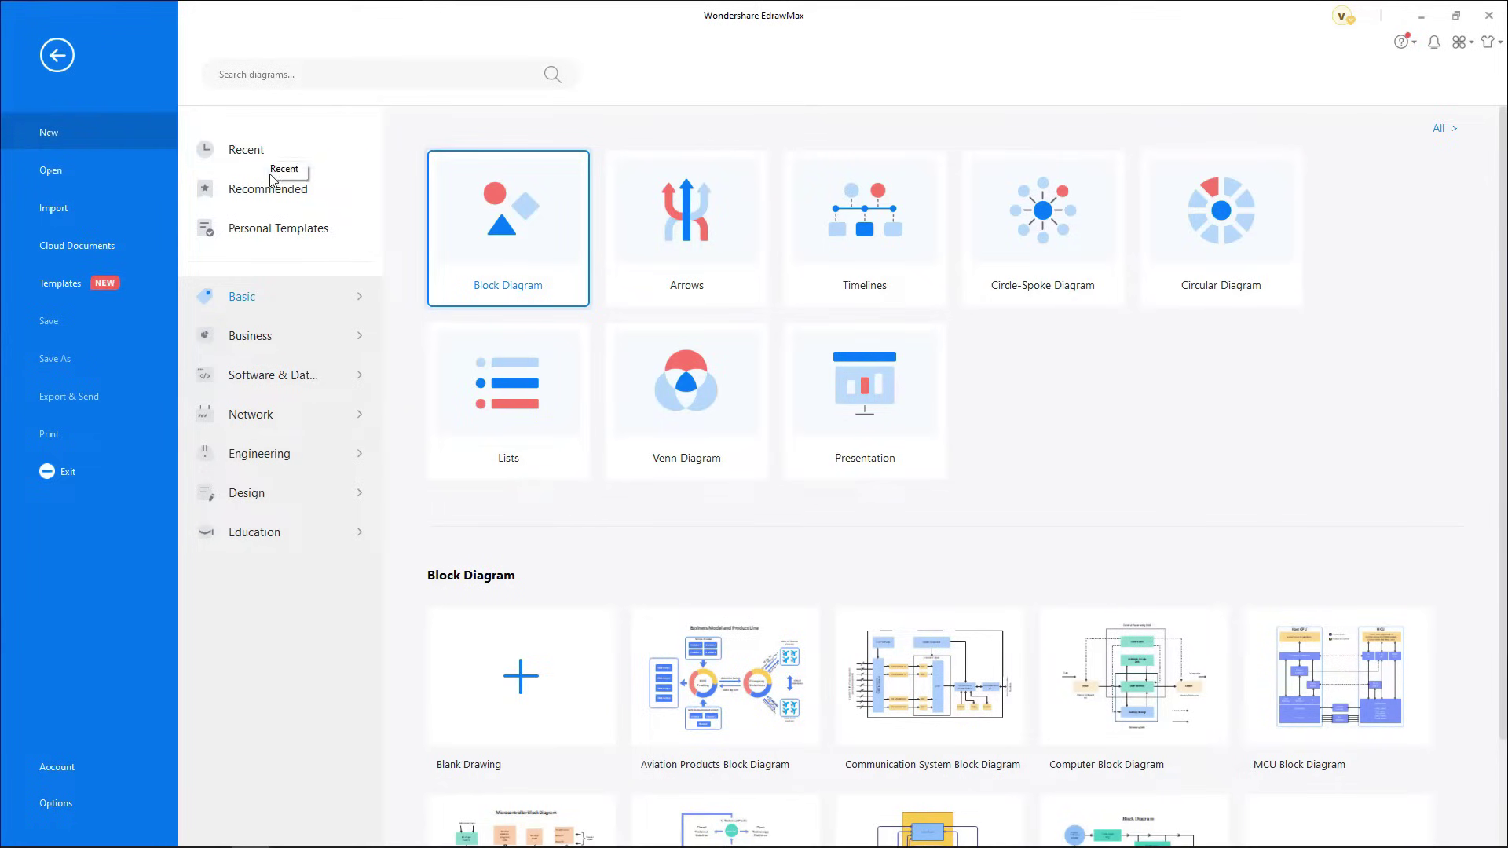
click(269, 380)
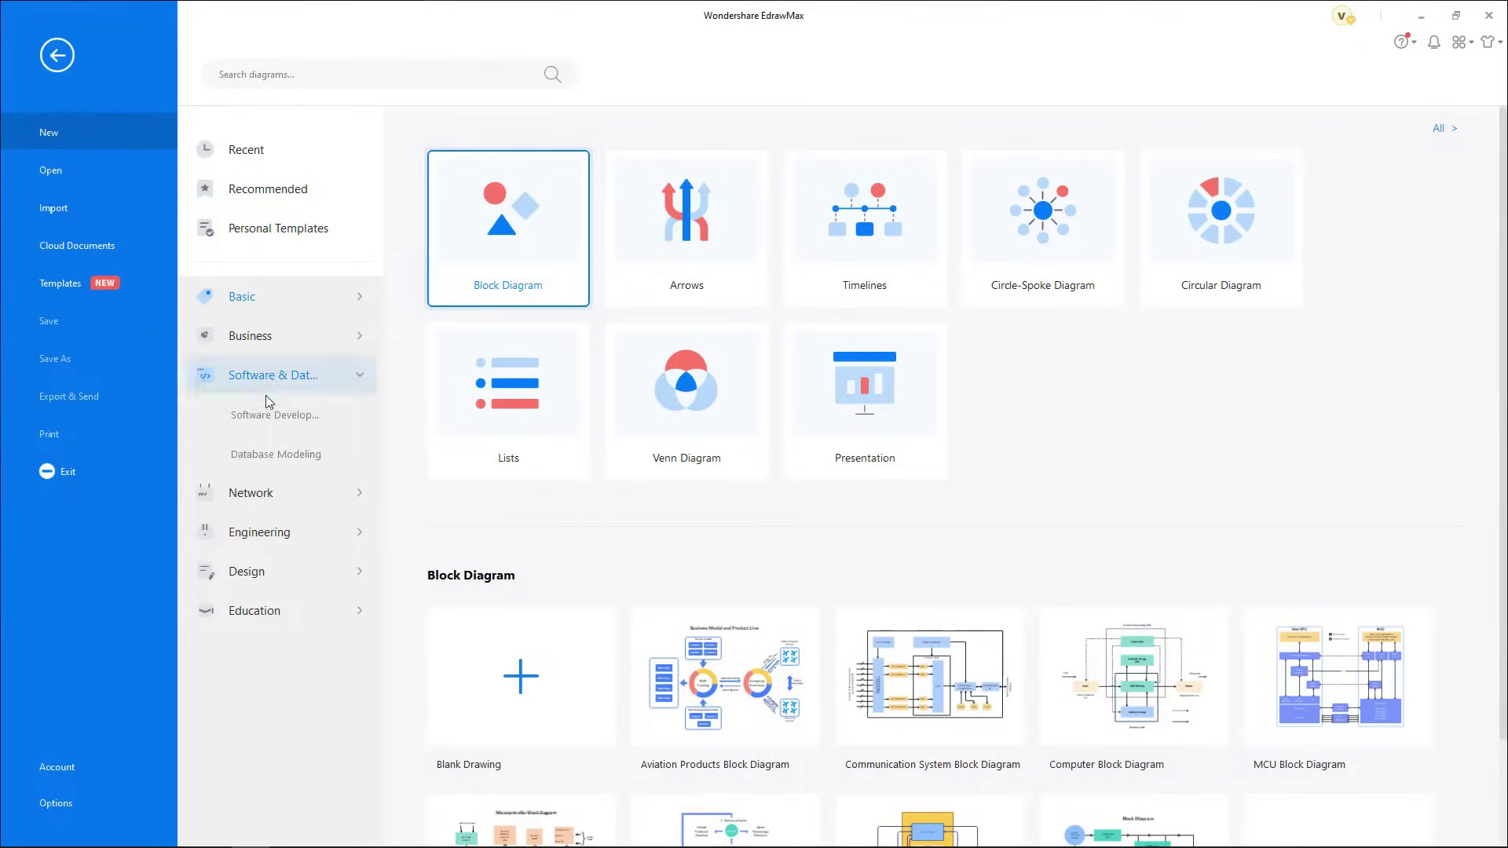
click(265, 422)
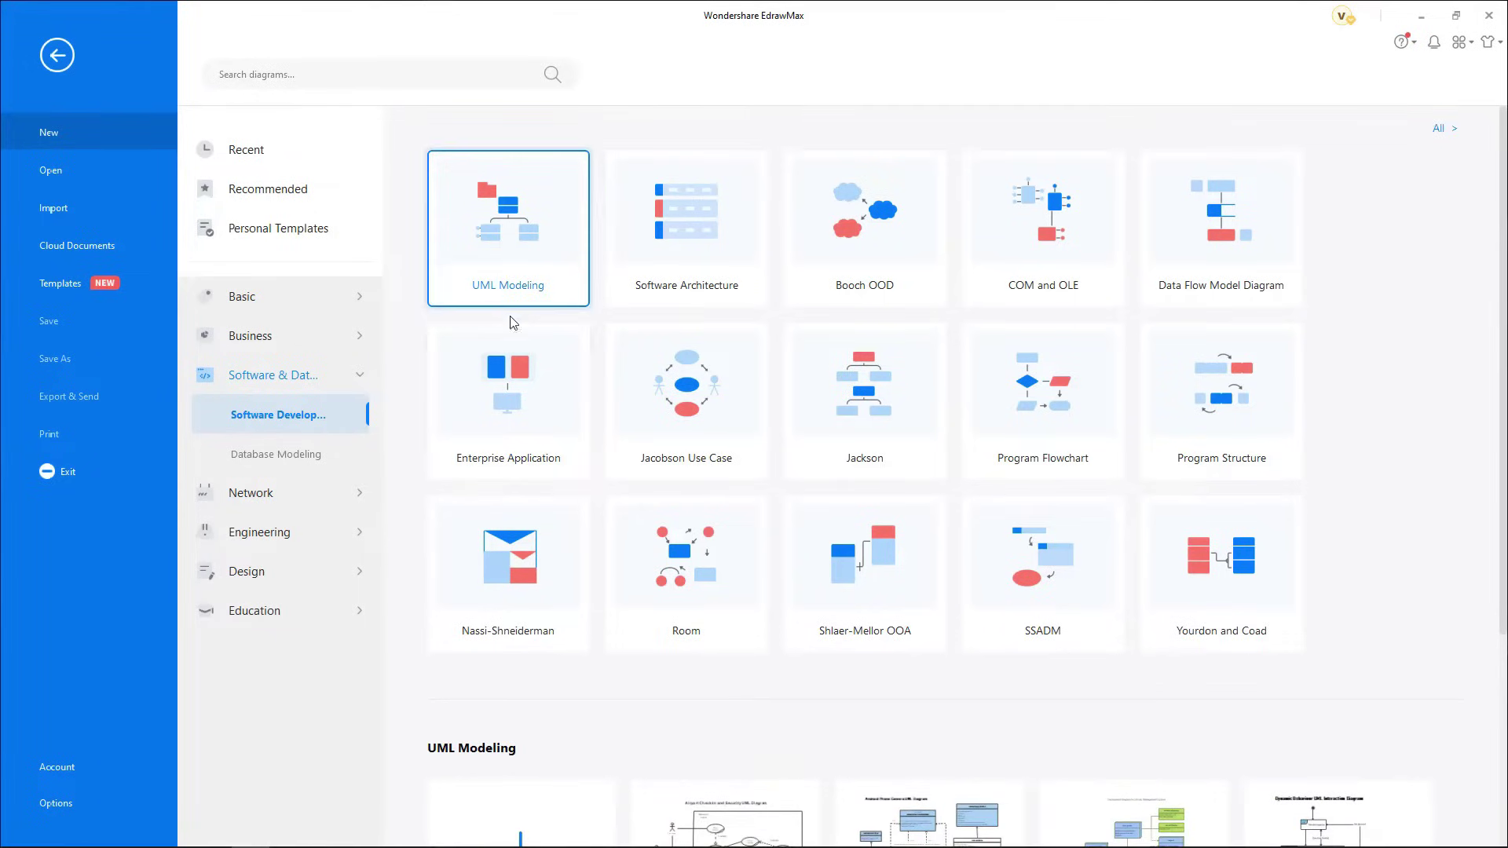
scroll(510, 690, down, 1)
scroll(511, 689, down, 2)
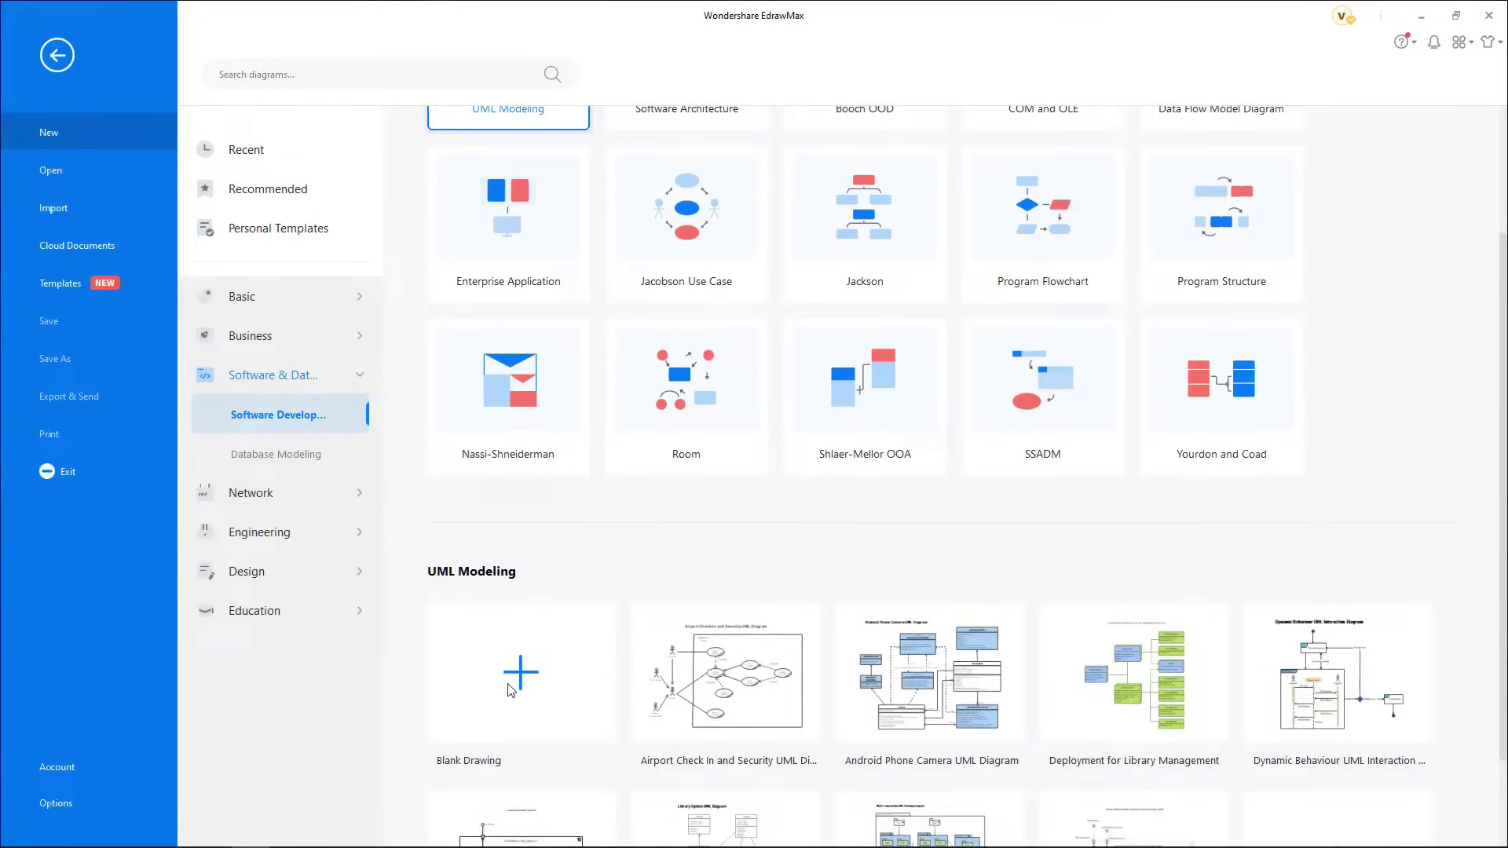
click(510, 689)
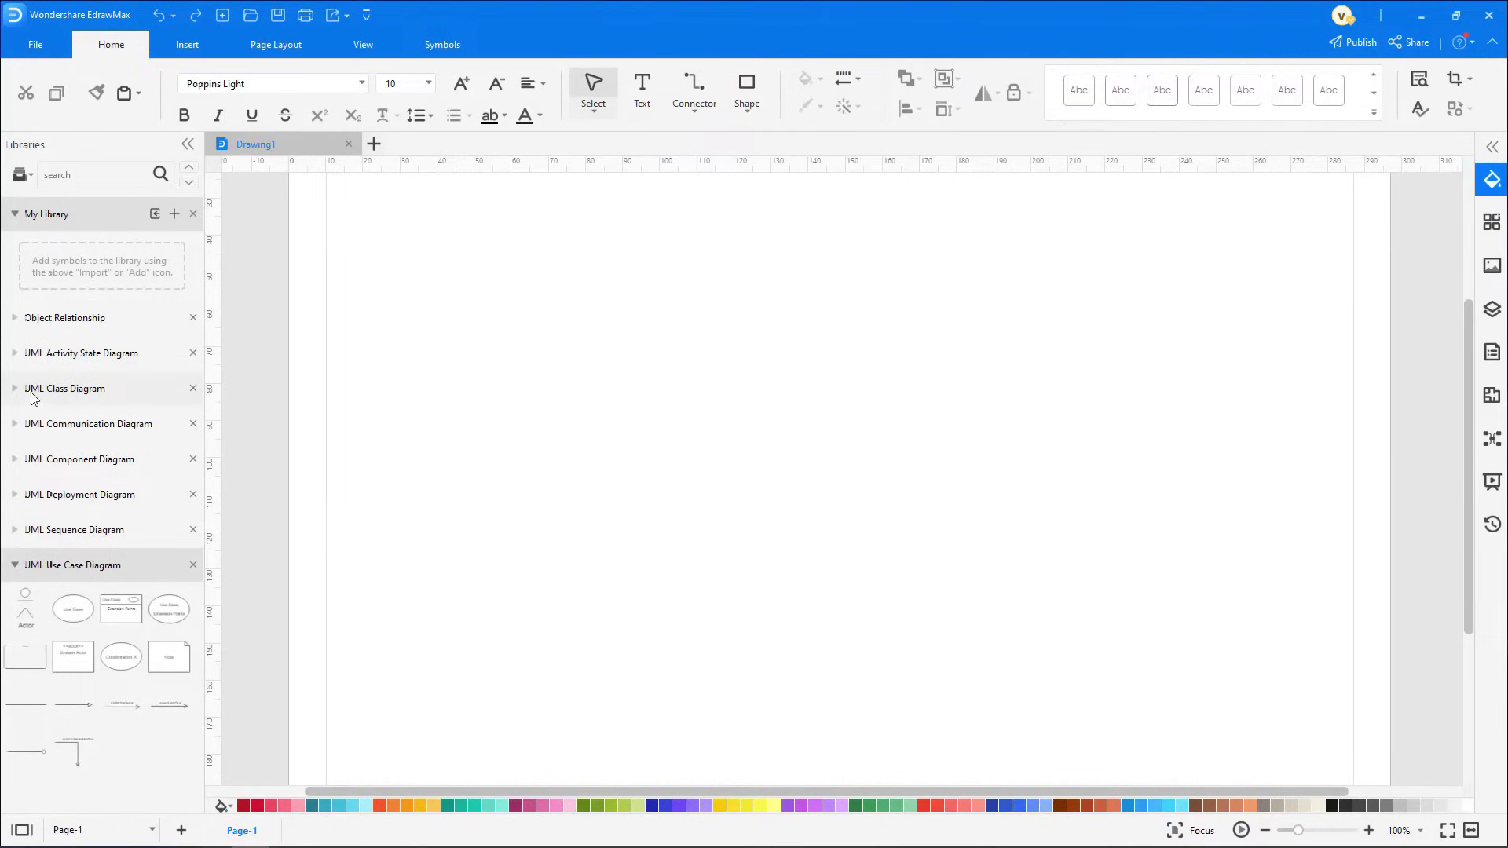
Place a Customer object box listing -name : String and -address, shrunk to fit
click(71, 393)
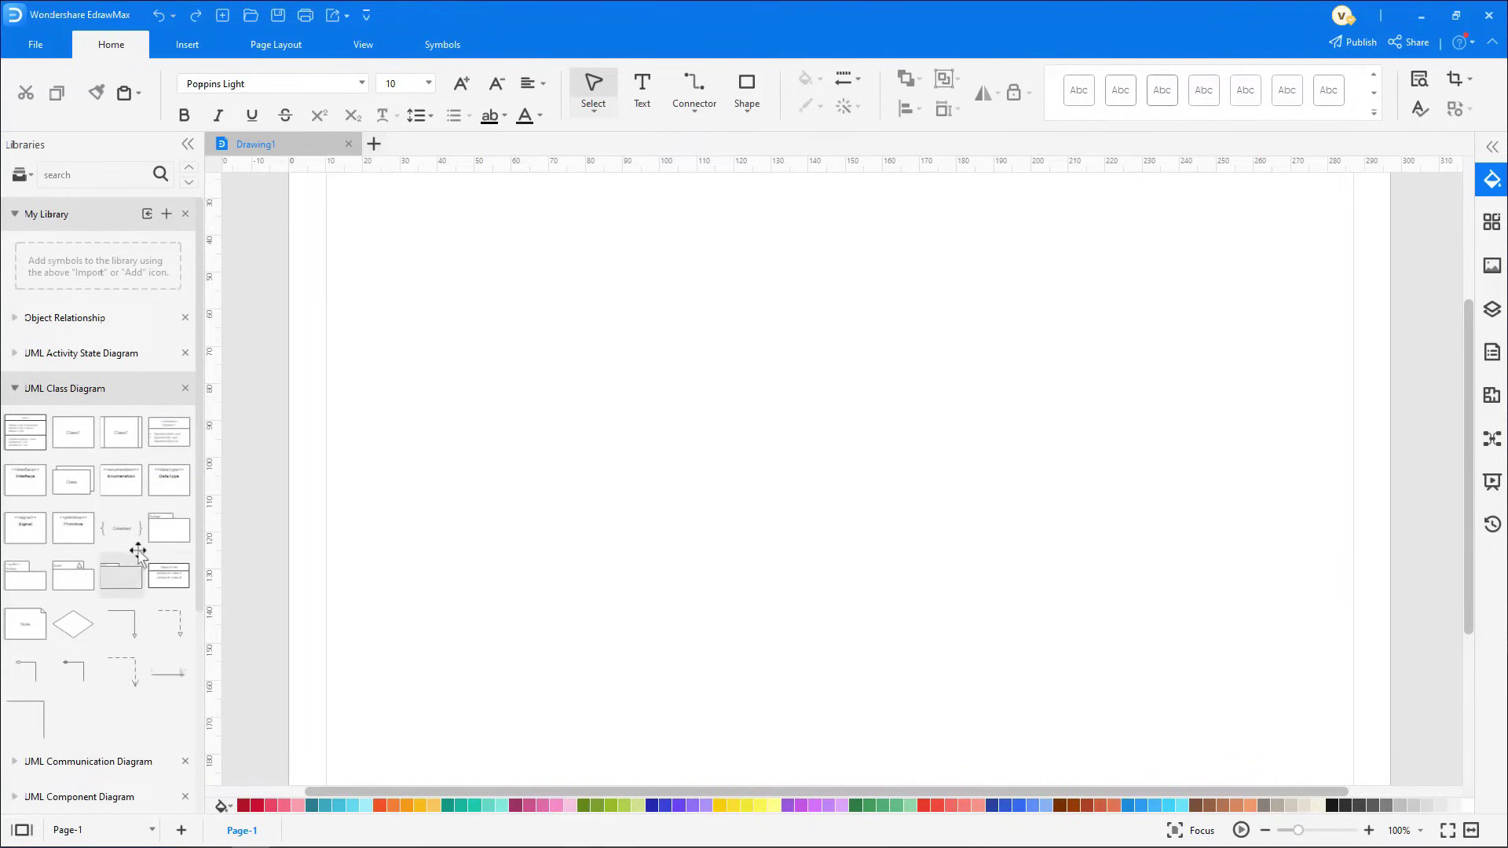
drag(164, 579, 448, 273)
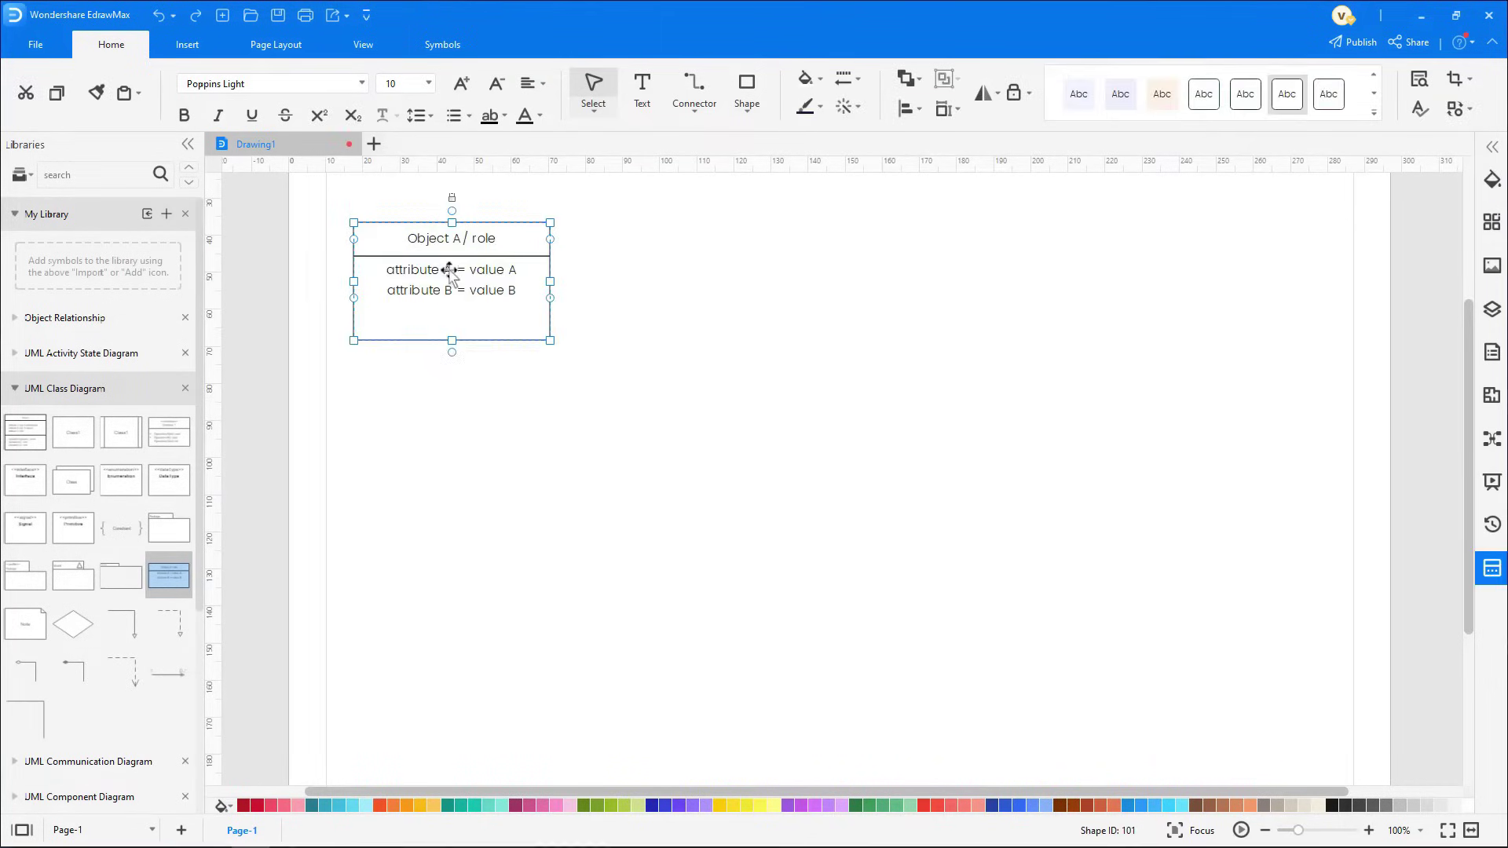
double_click(452, 238)
text(Customer)
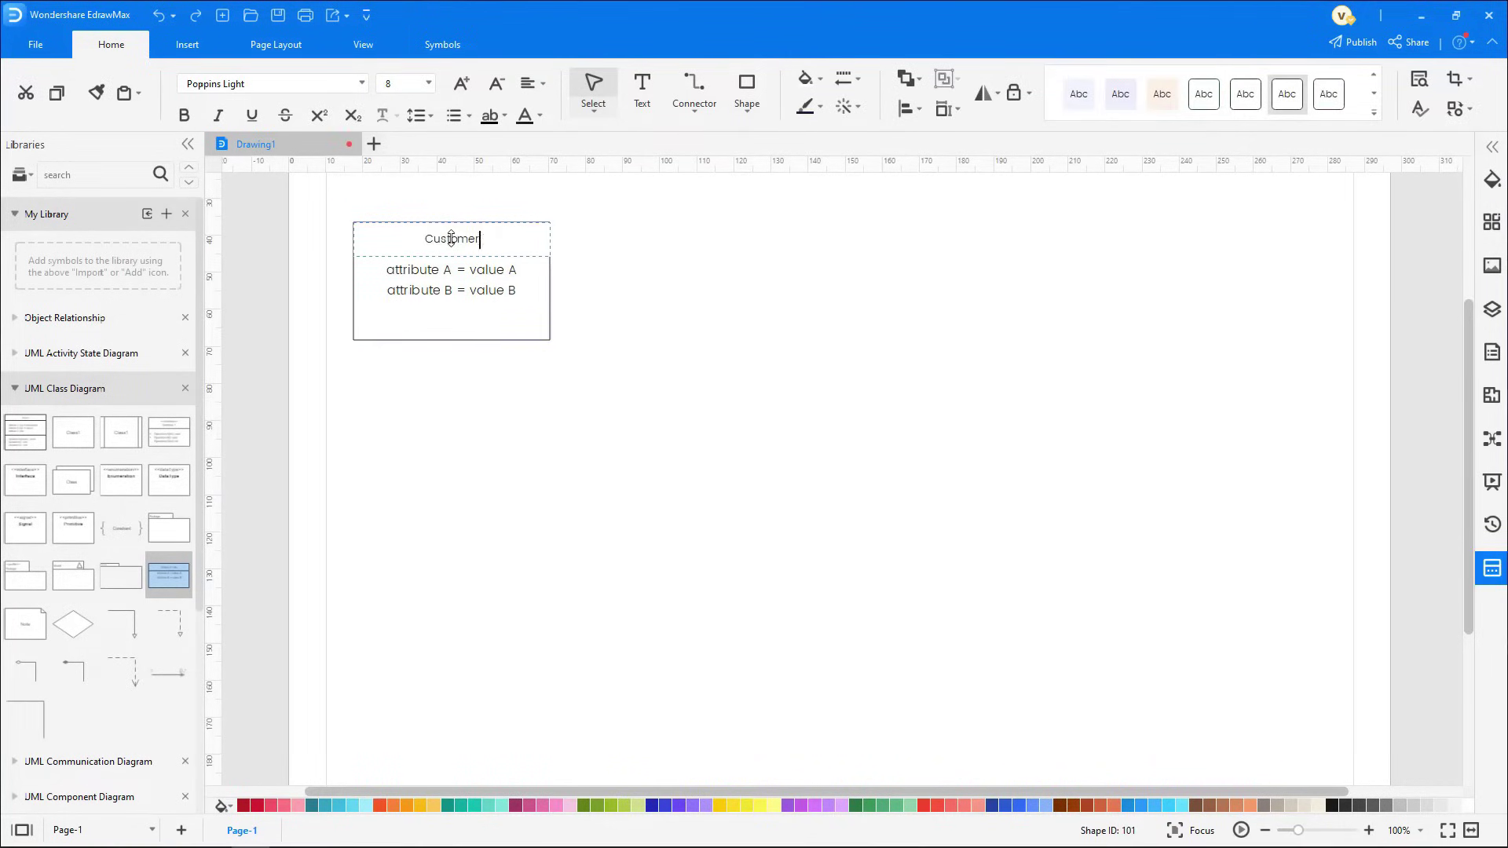
double_click(446, 280)
text(-name : String)
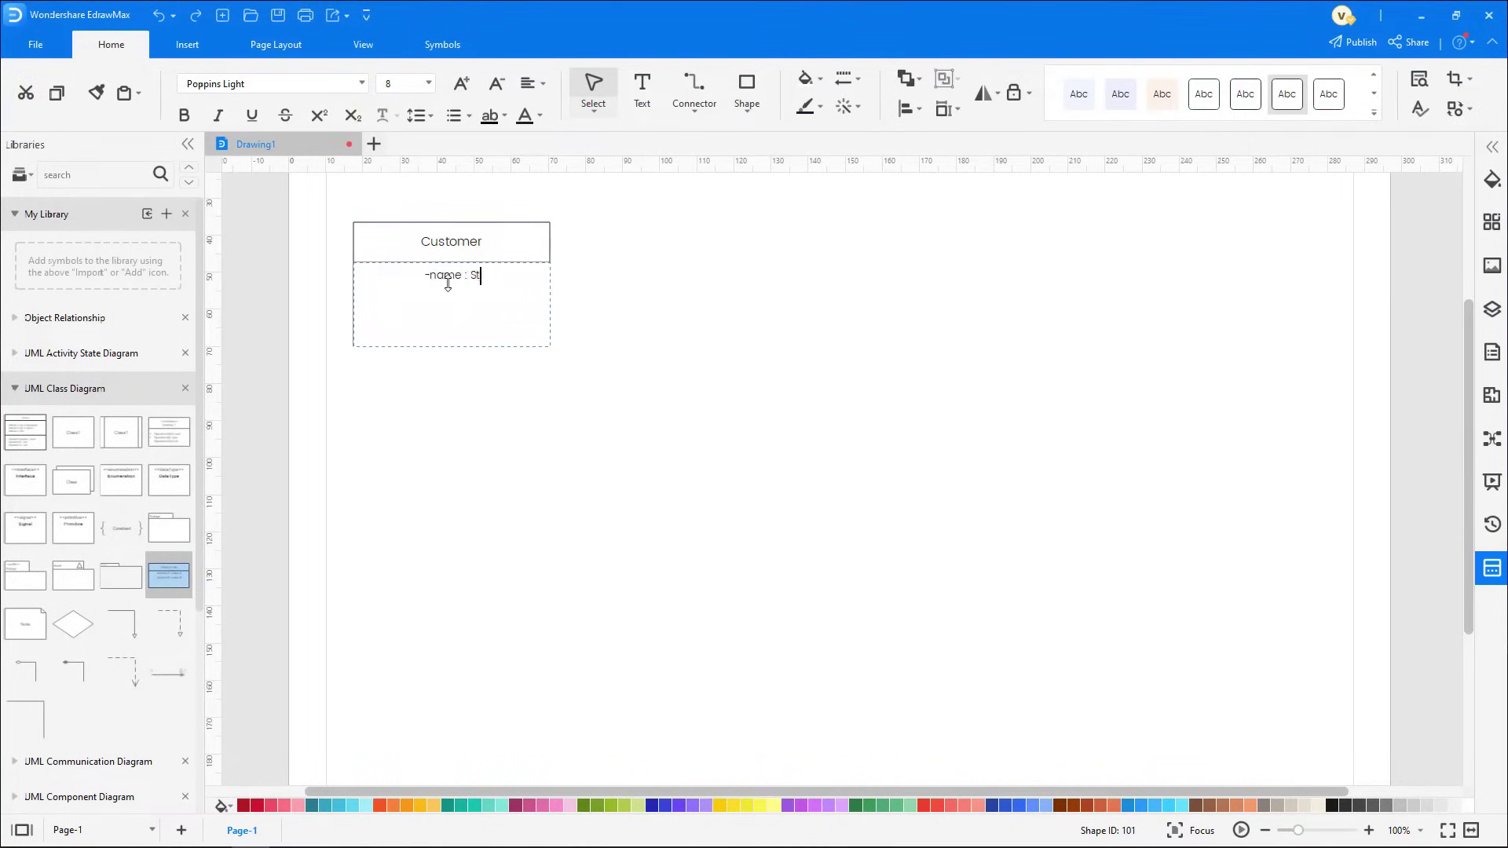
key(Return)
text(-address)
click(567, 323)
click(550, 326)
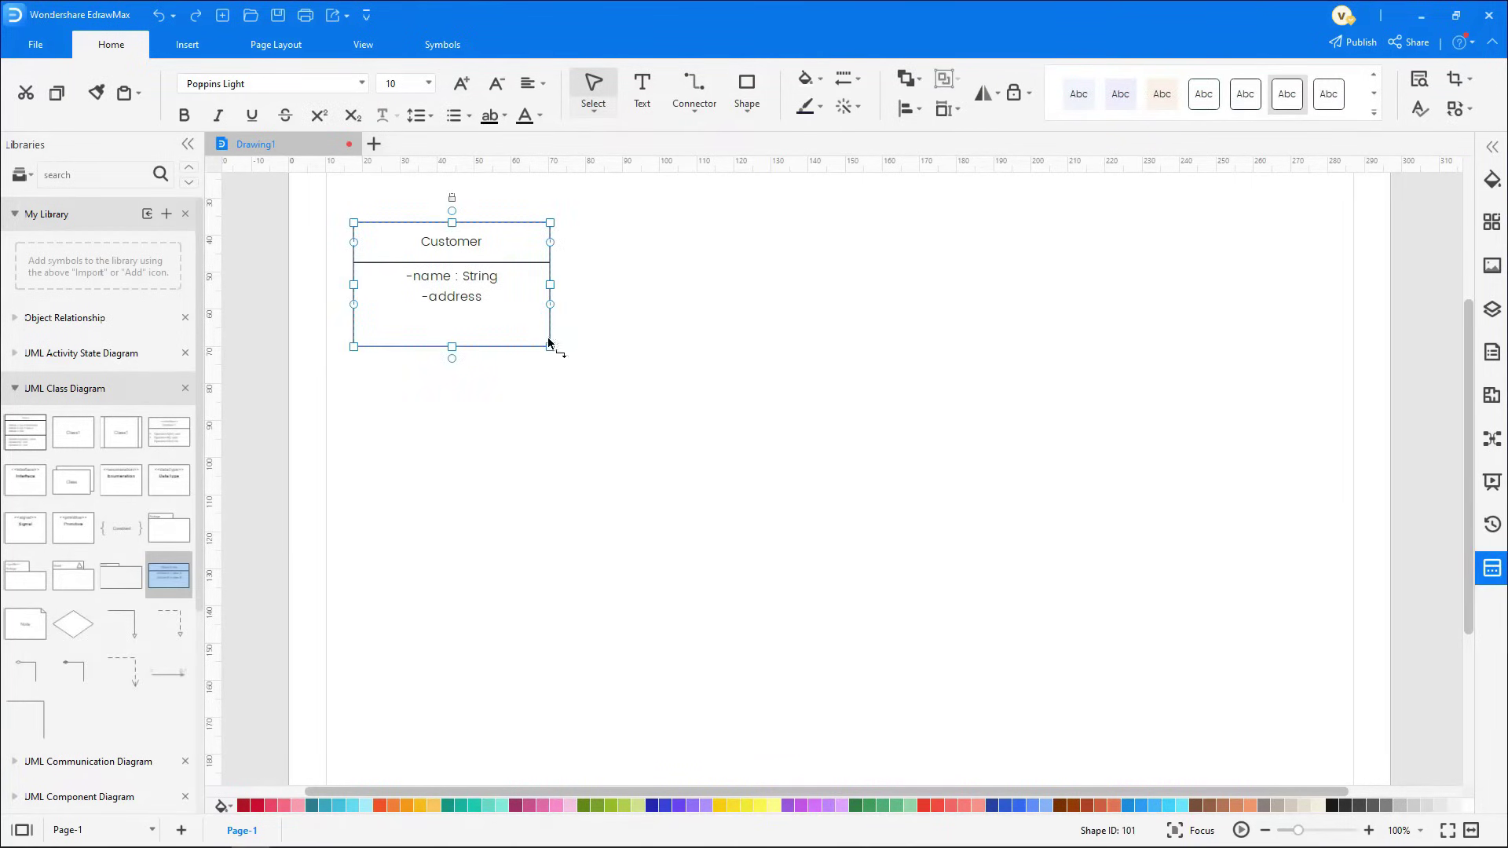
drag(549, 346, 489, 322)
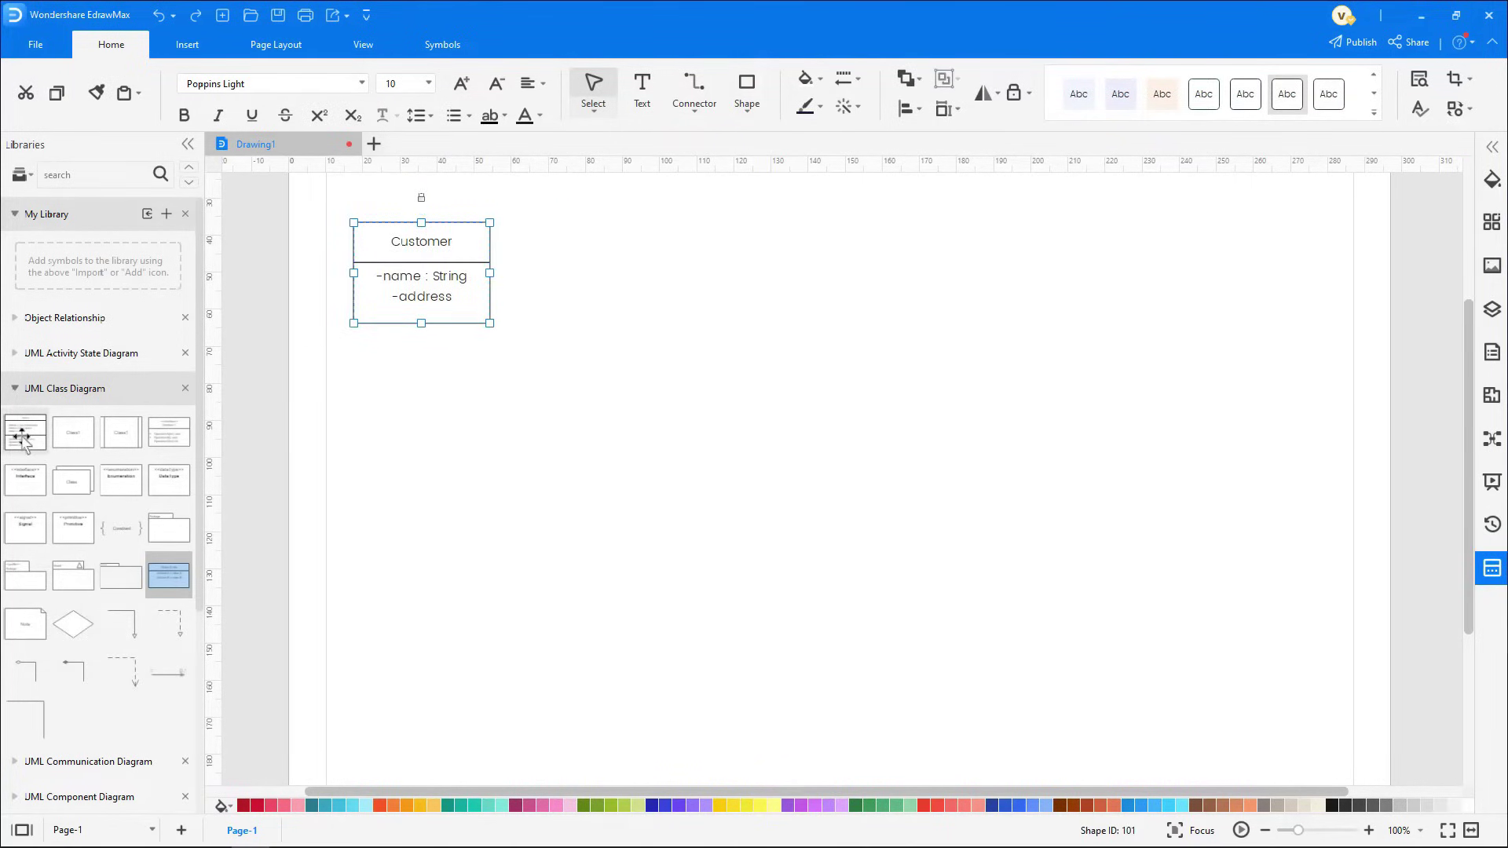
Add an Order class right of Customer with attributes -date:date and -status : status
drag(22, 437, 711, 330)
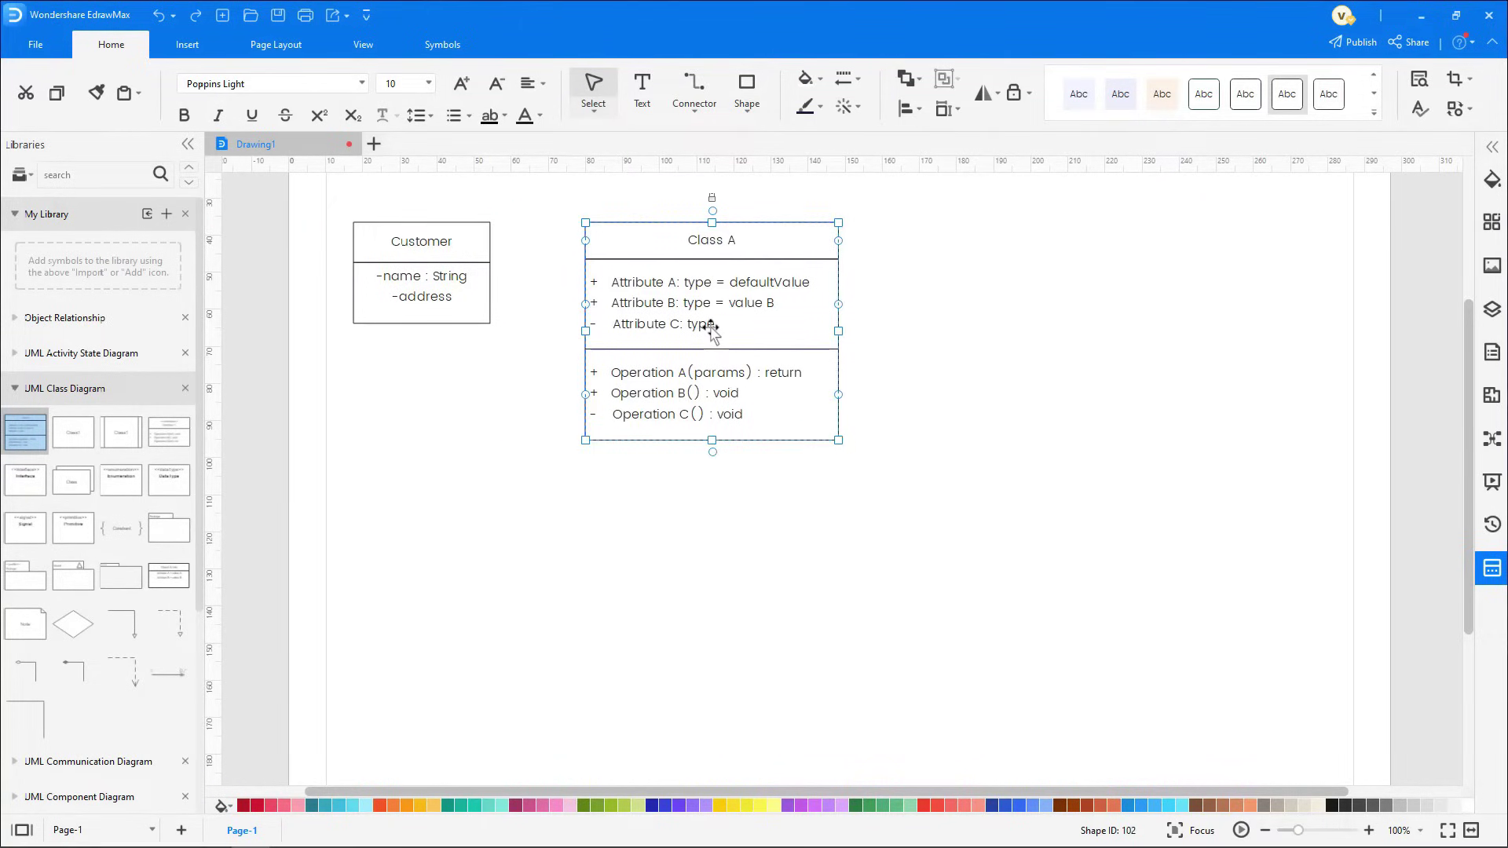
double_click(720, 239)
text(Order)
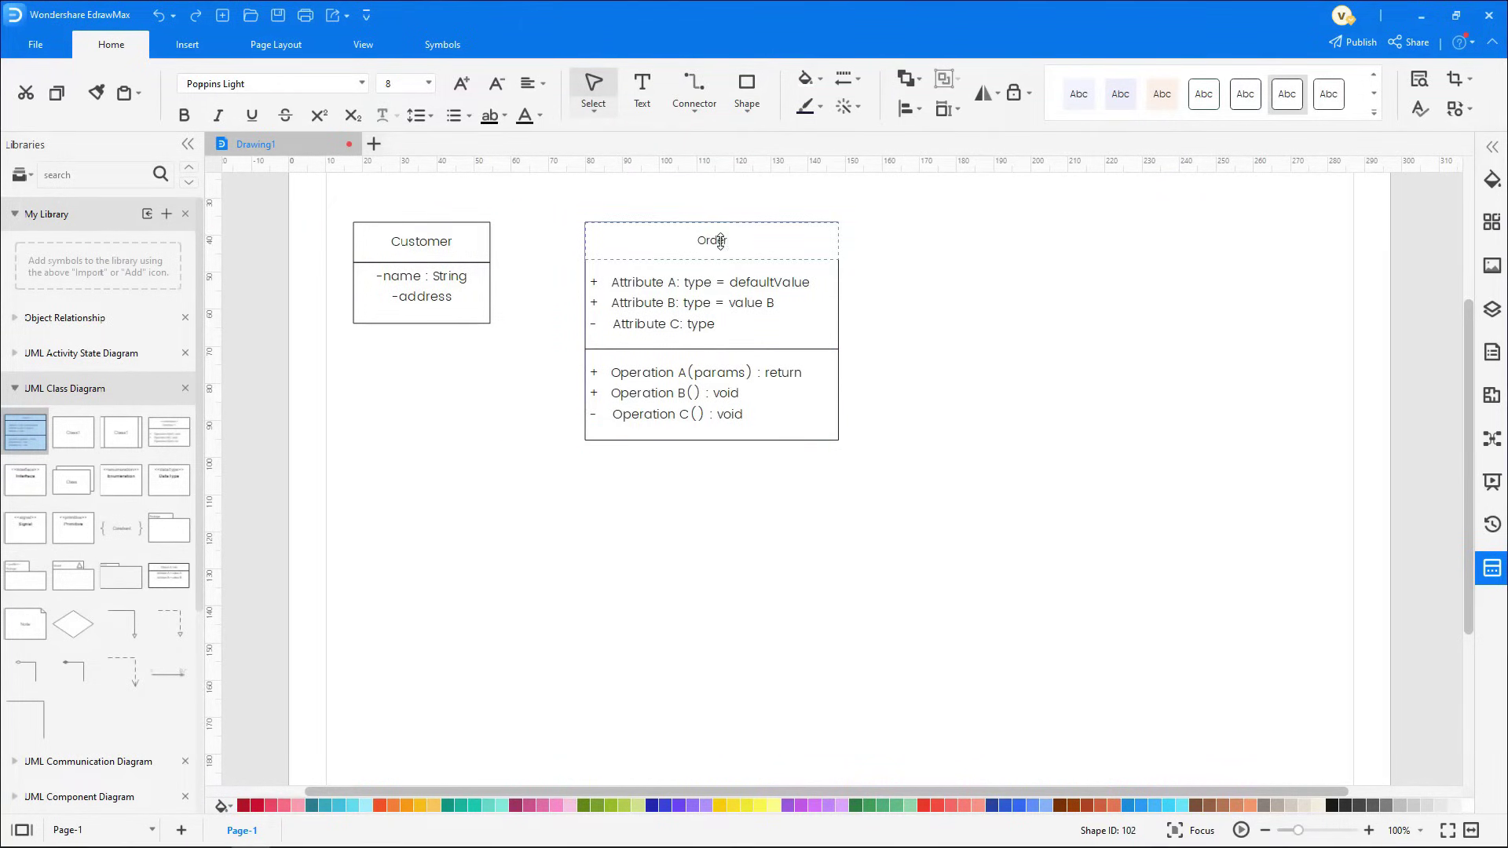
double_click(716, 295)
key(BackSpace)
text(-date:date)
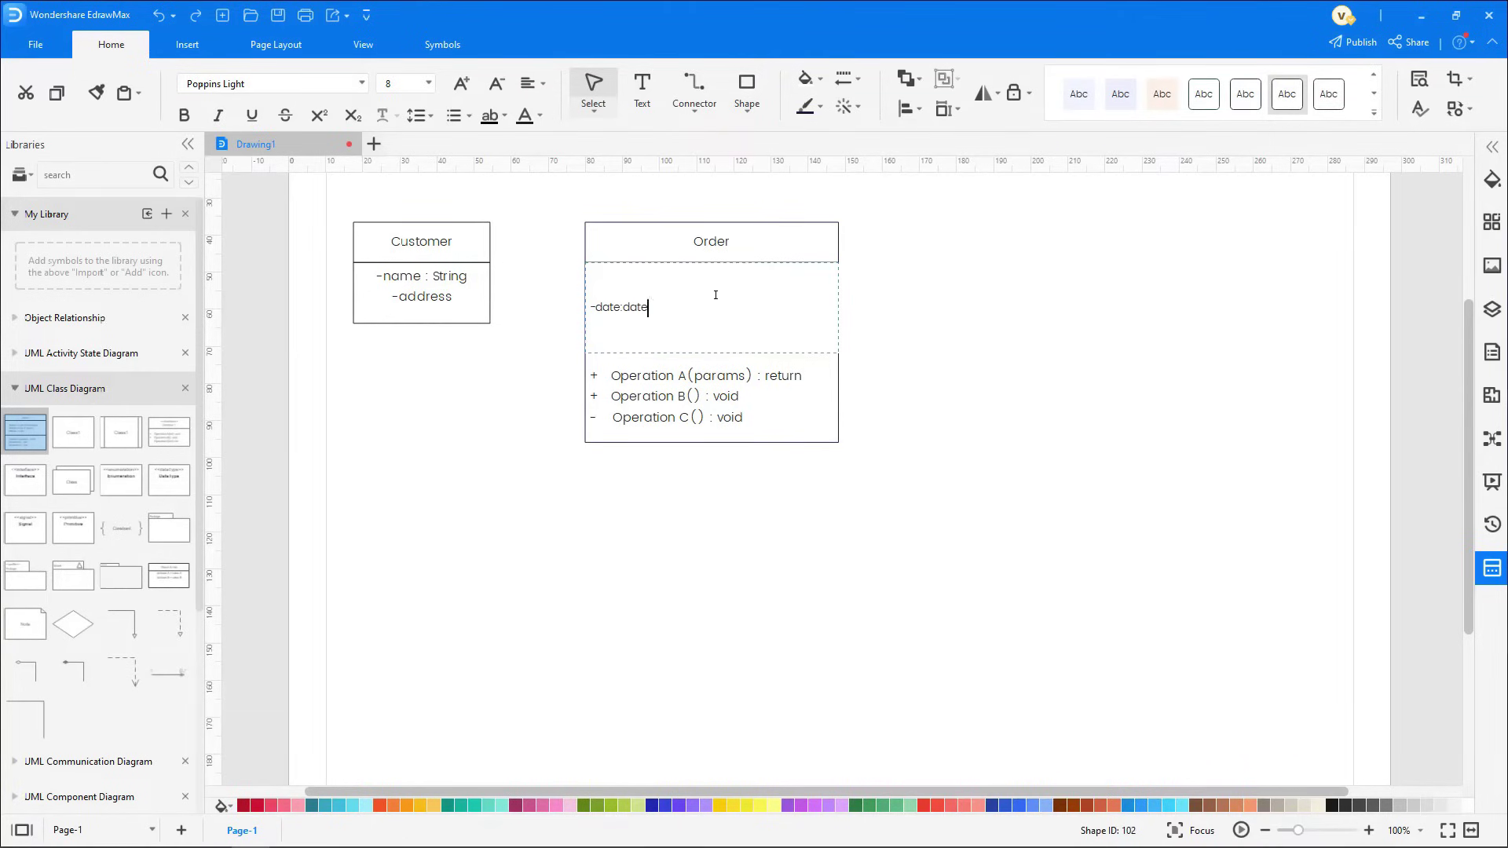
key(Return)
text(-status : status)
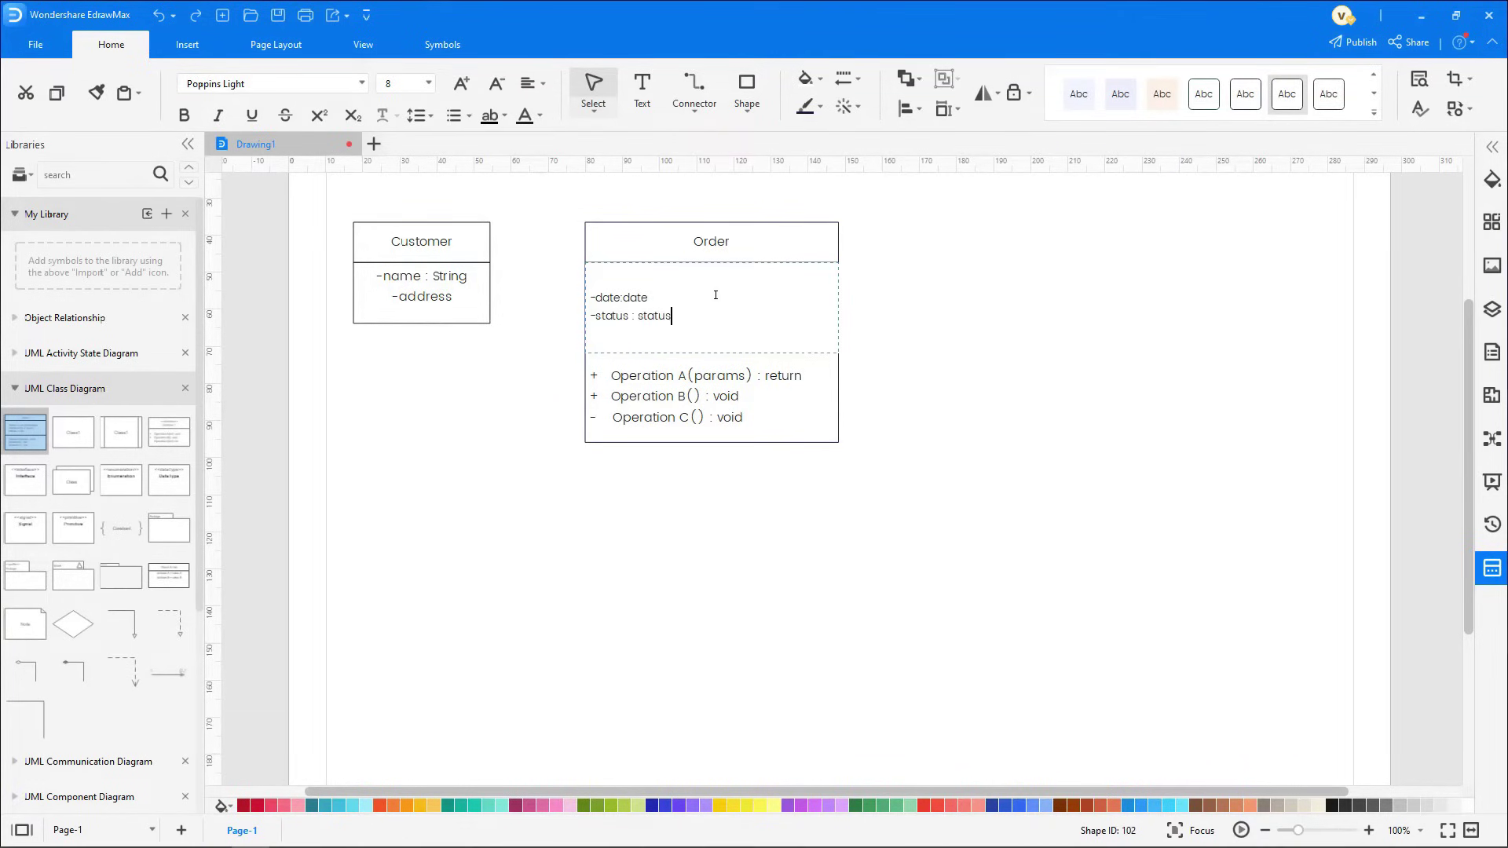
Give Order the calcSubTotal, calcTax, colcTotal, calcTotal, calcTotalWeight operations, narrow it, and add another class
double_click(639, 397)
text(+calc)
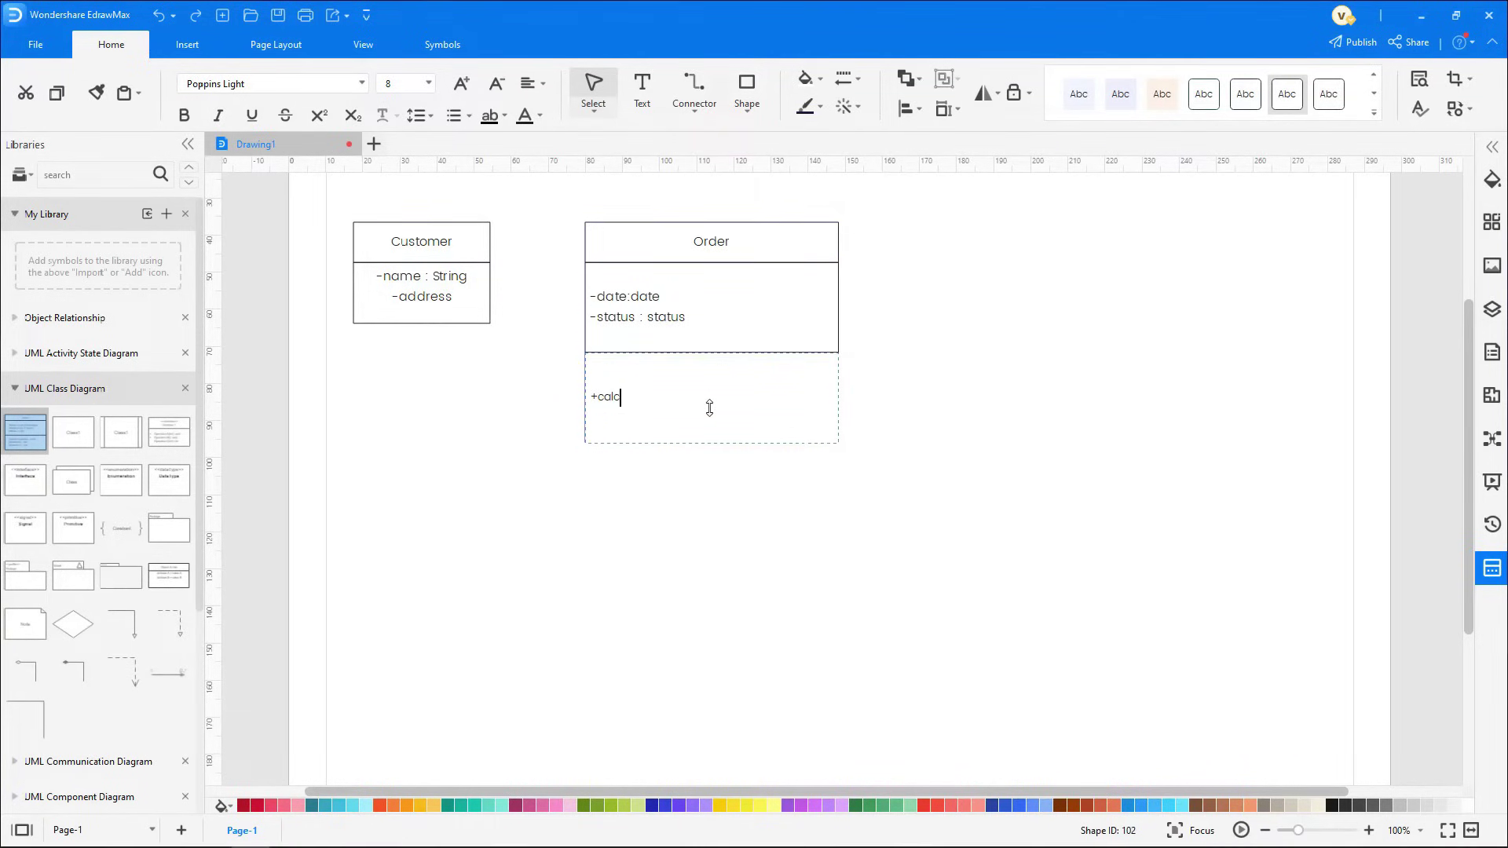
text(SubTotal())
key(Return)
text(+calcTax())
key(Return)
text(+co)
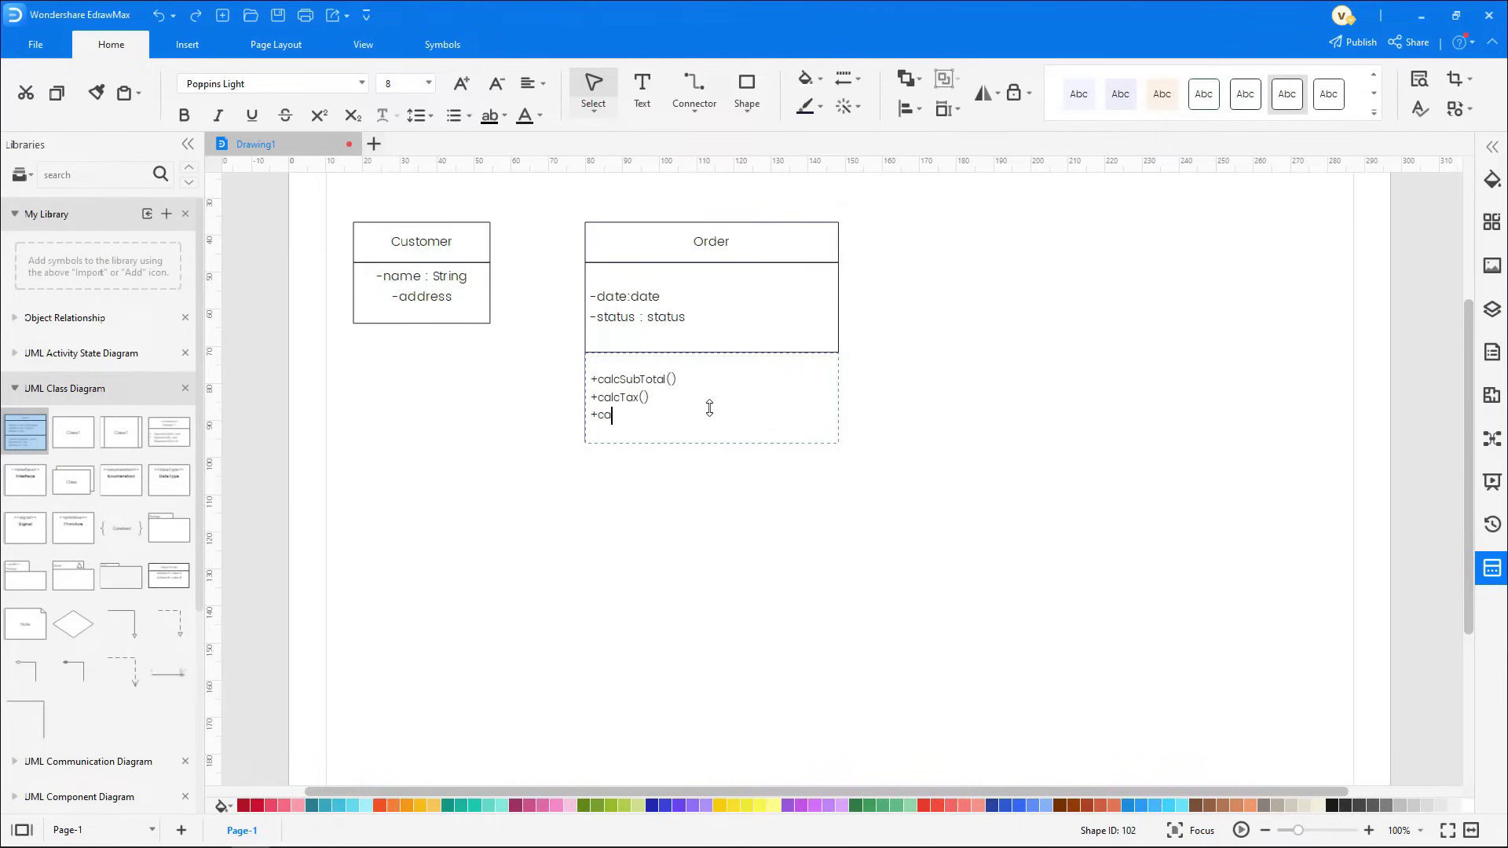
text(lcTotal())
key(Return)
text(+)
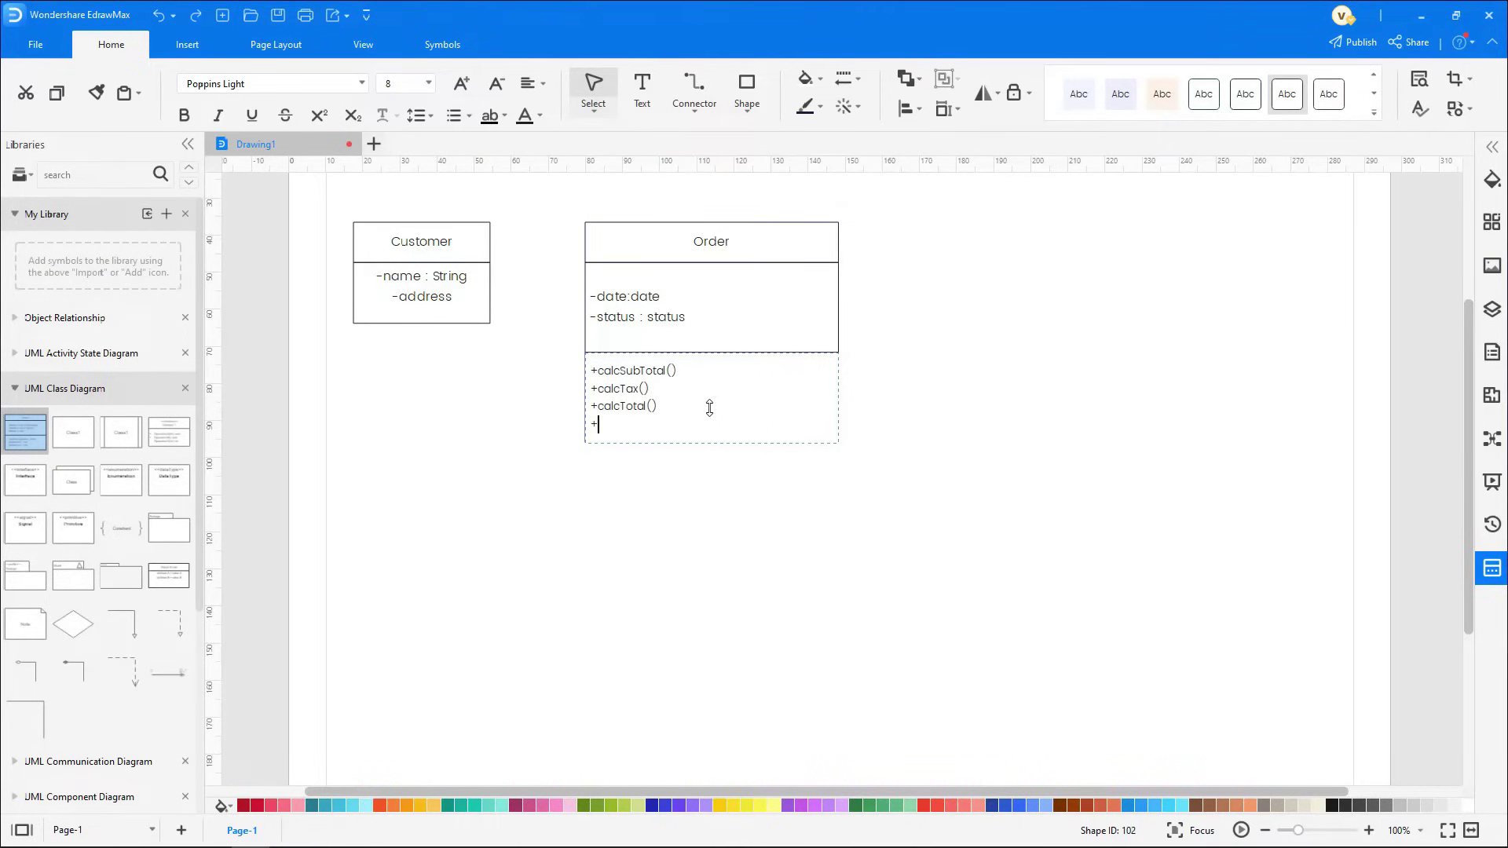
text(calcTotal() +calcTotalWeight)
text(())
key(Escape)
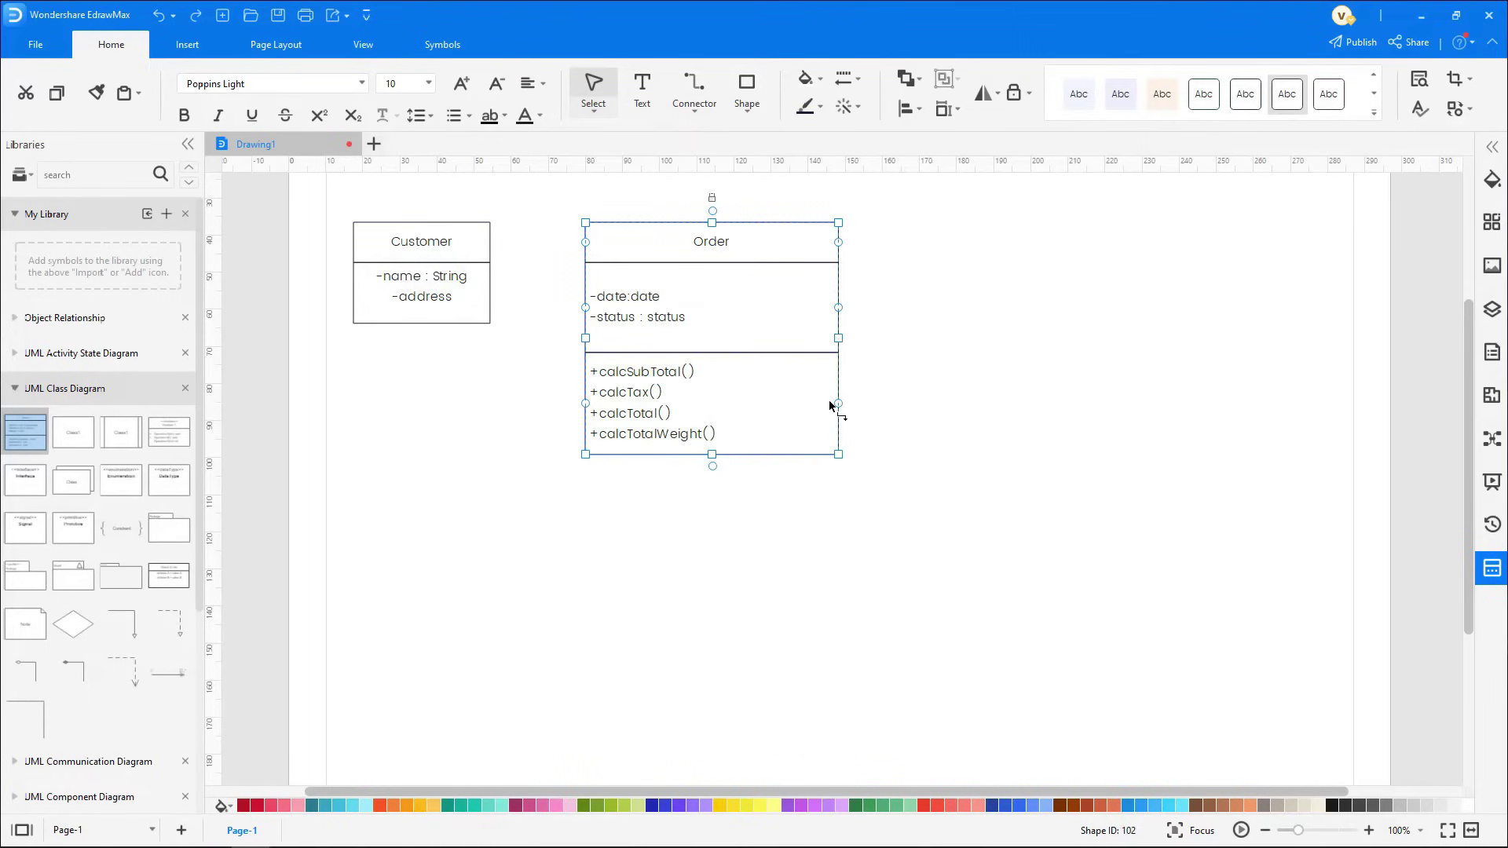
drag(838, 338, 735, 339)
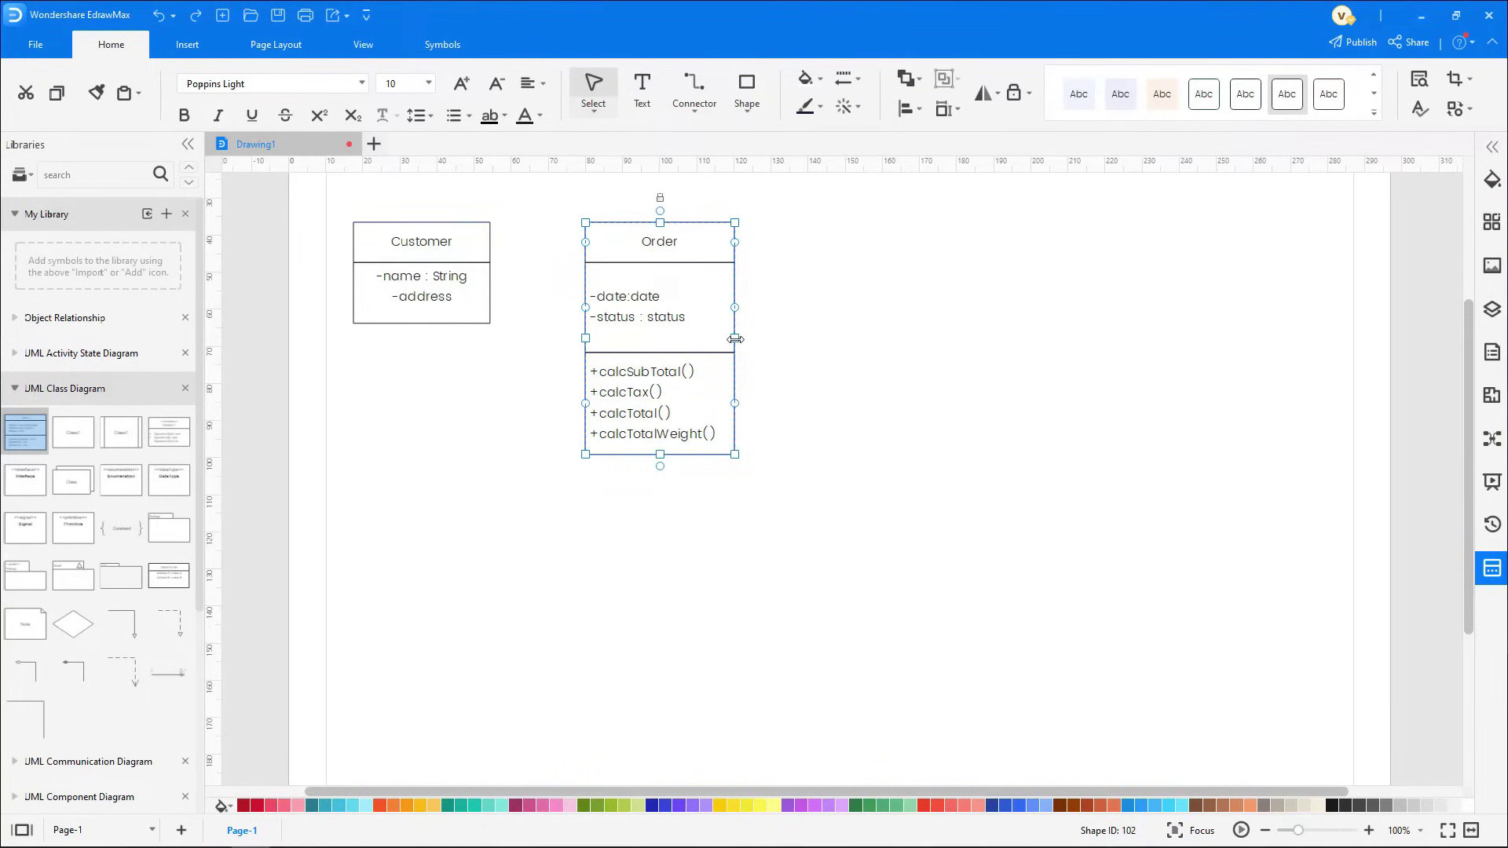
drag(25, 431, 949, 331)
Retitle the new class OrderDetatil with attributes -quantity and -taxStatus : String
click(949, 332)
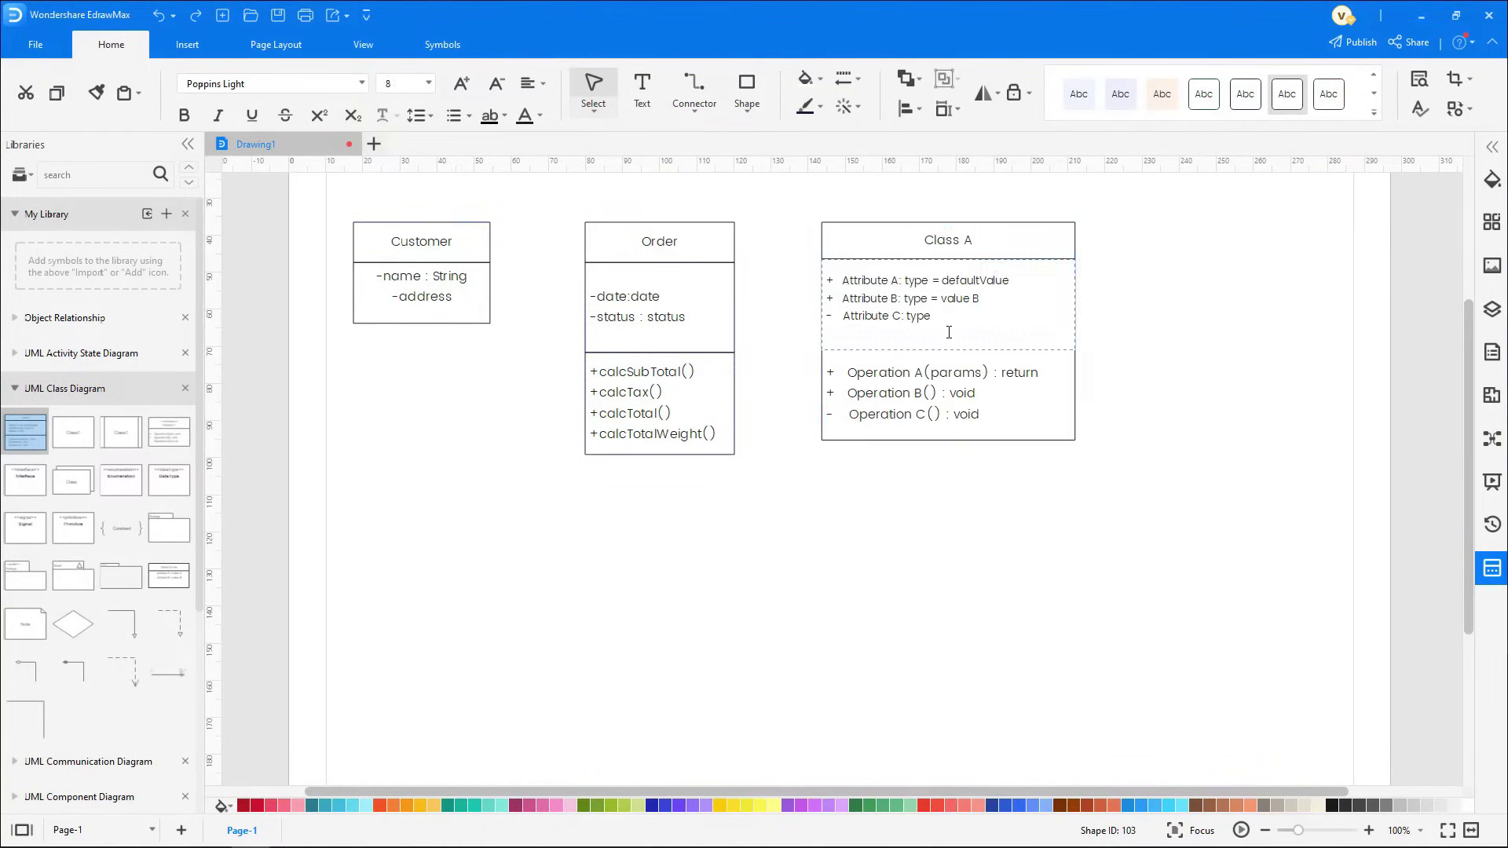
double_click(925, 241)
text(OrderDetatil)
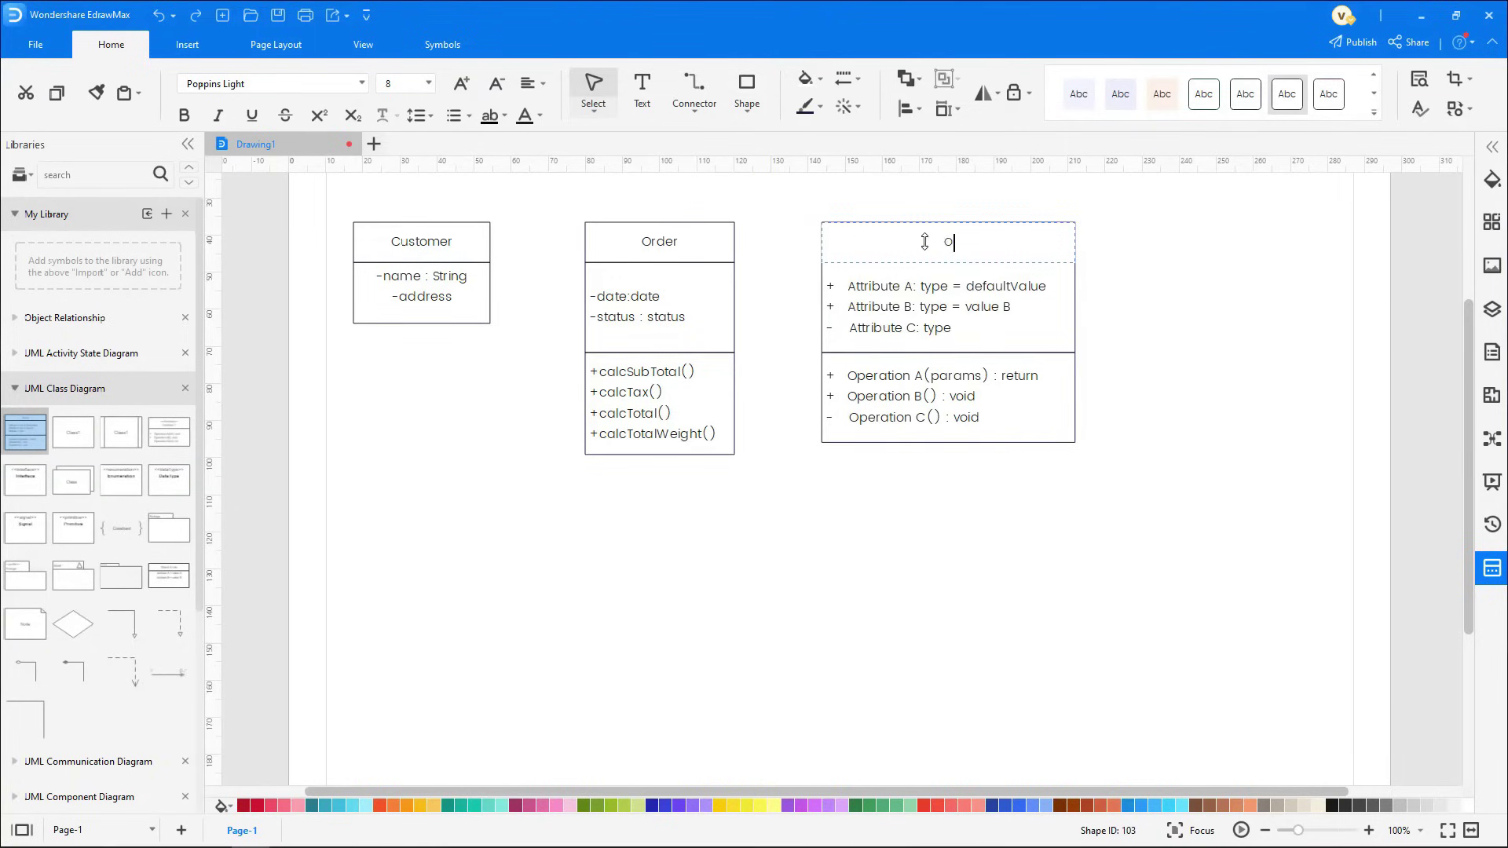
double_click(917, 289)
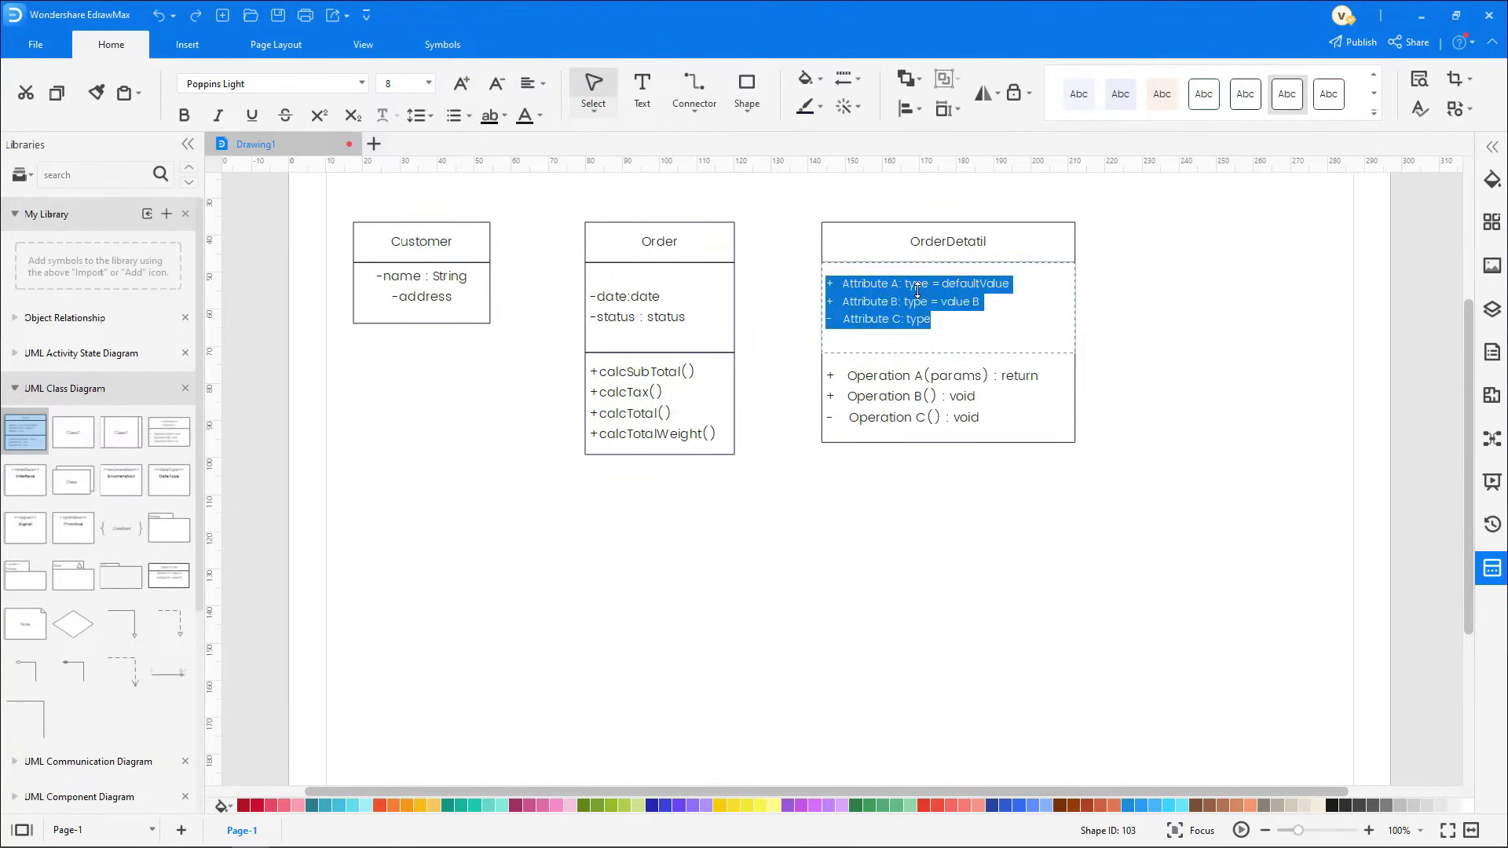
text(-qu)
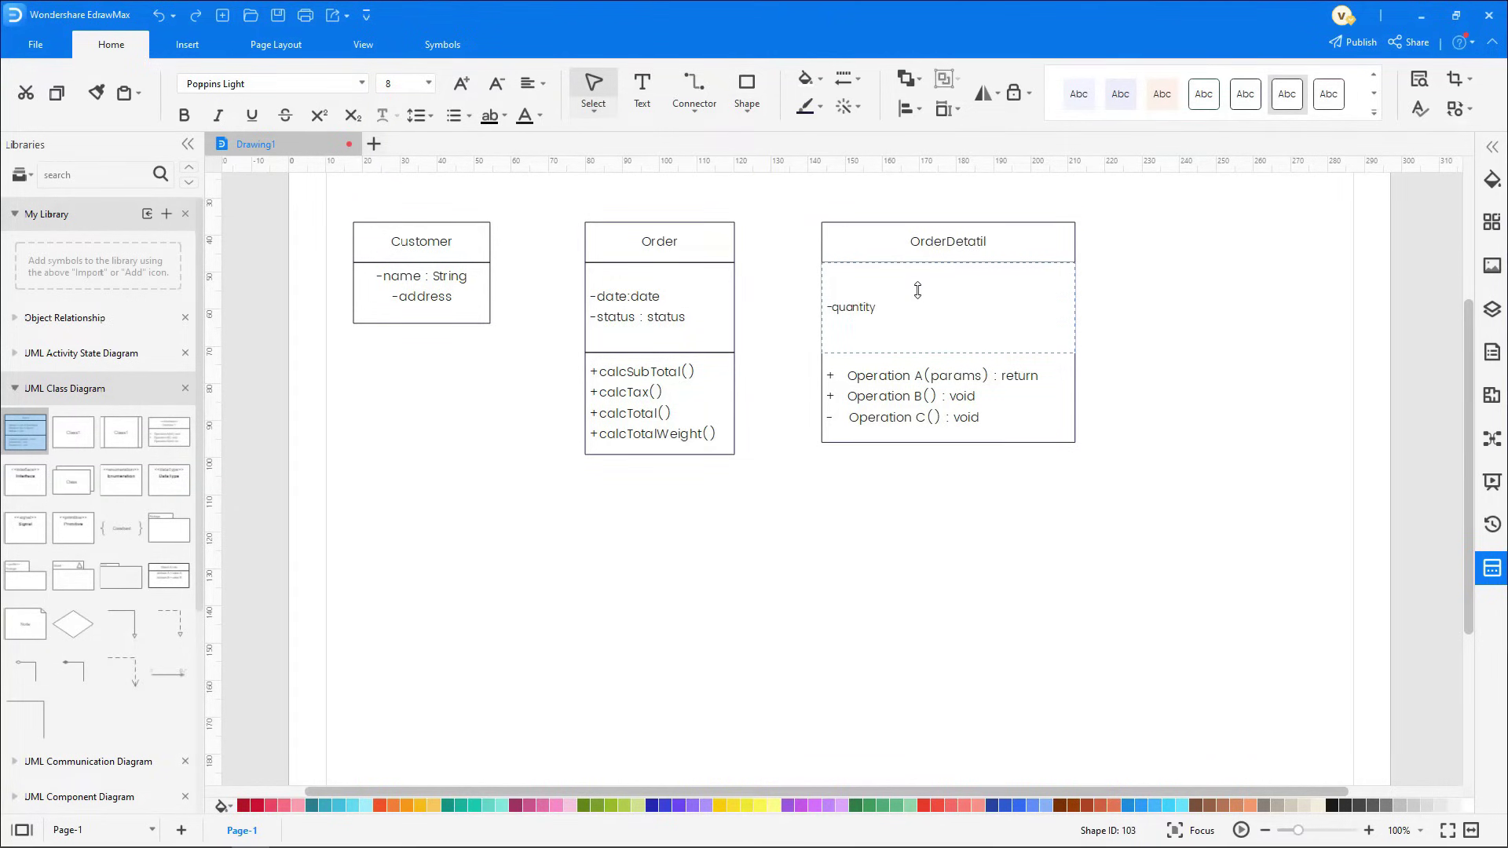
text(antity)
key(Return)
text(-taxStatus : String)
Give OrderDetatil the operations +calSubTotal() and +calcWeight()
double_click(900, 394)
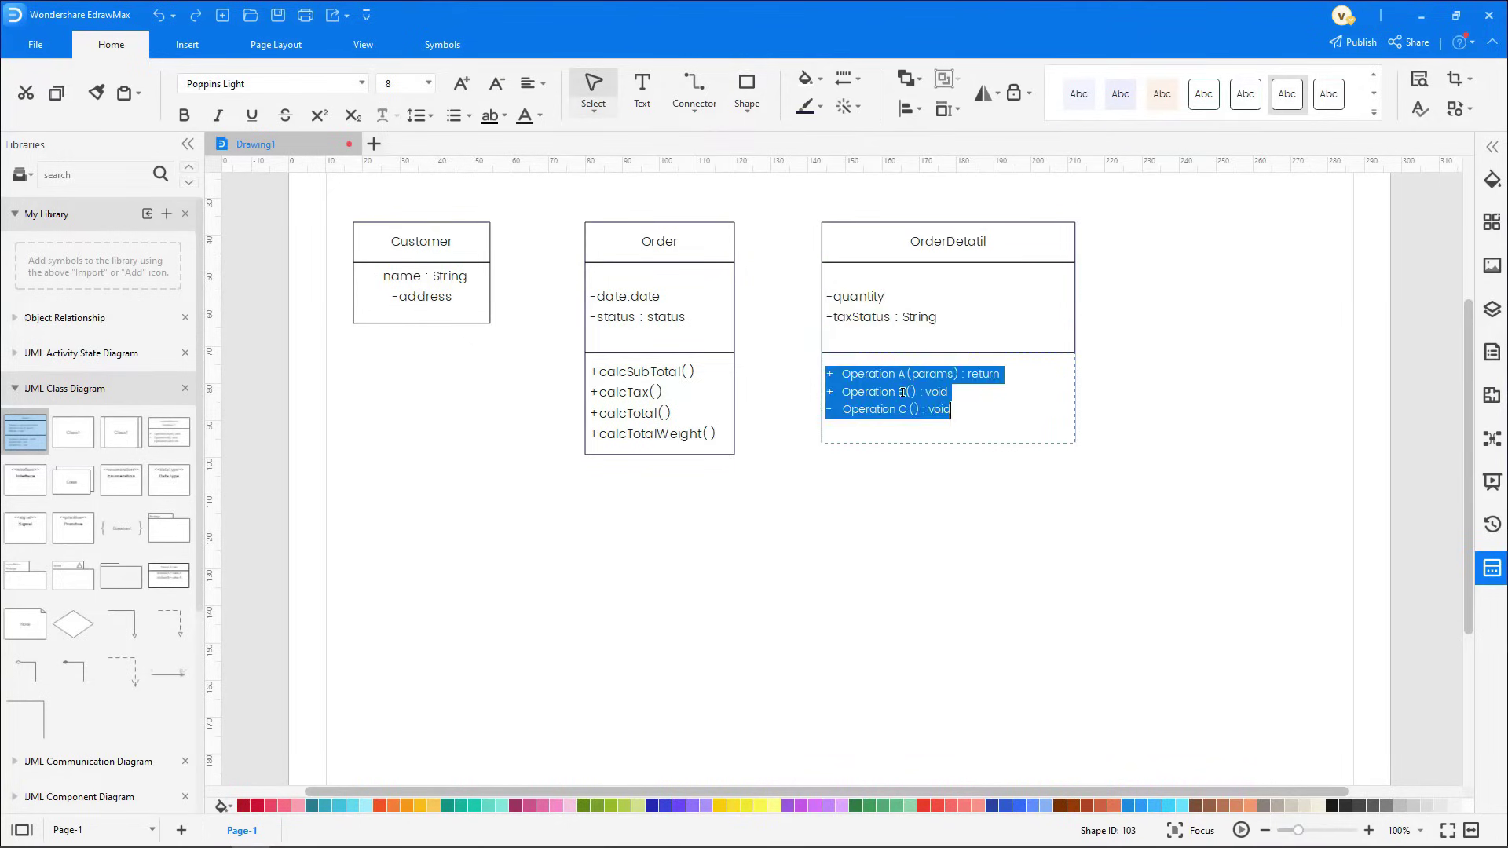
text(+calSubTotal())
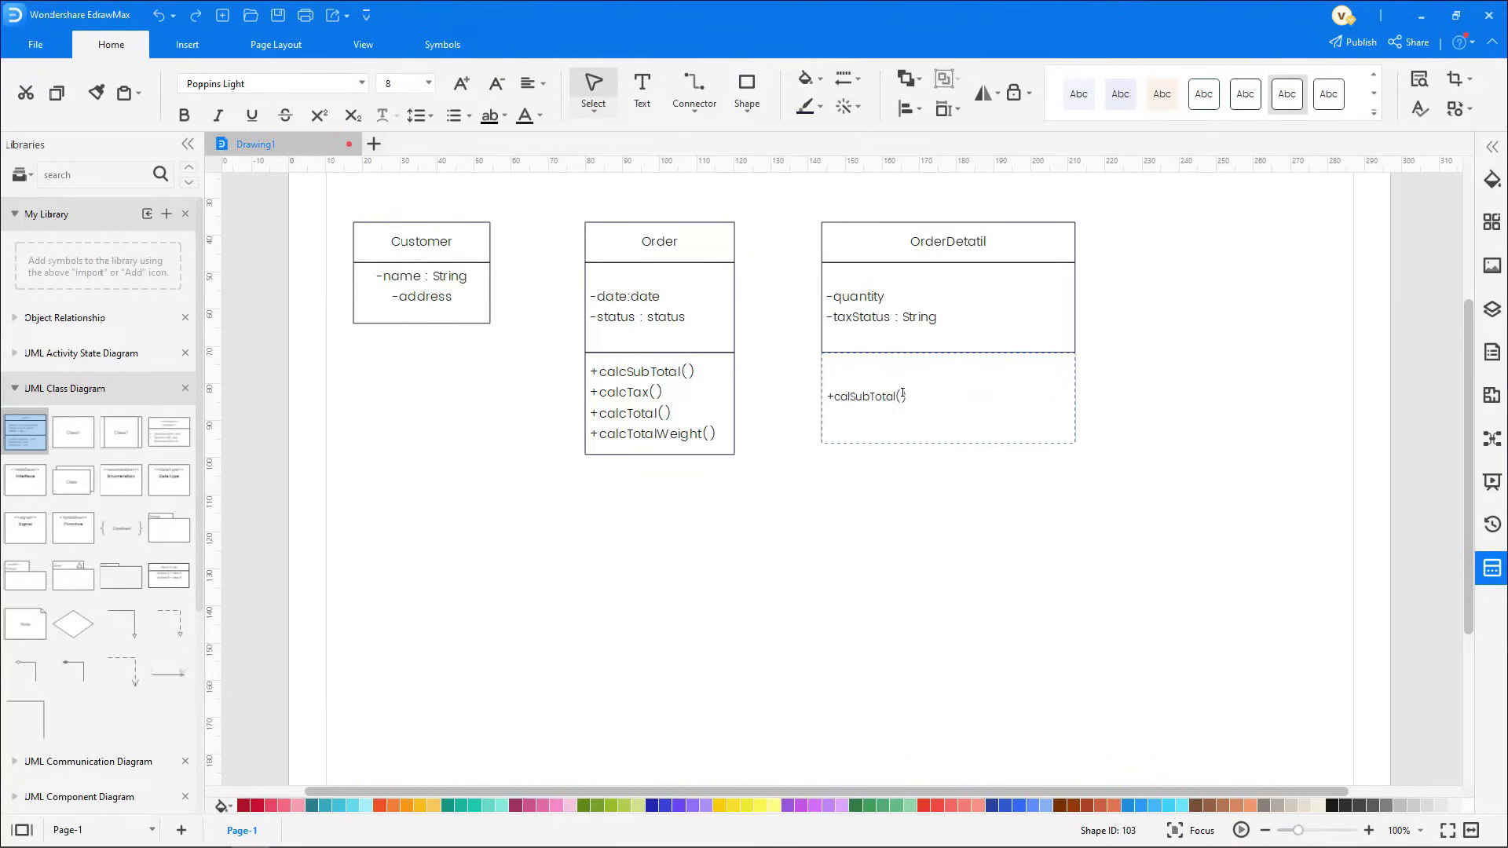
key(Return)
text(+calcWeight())
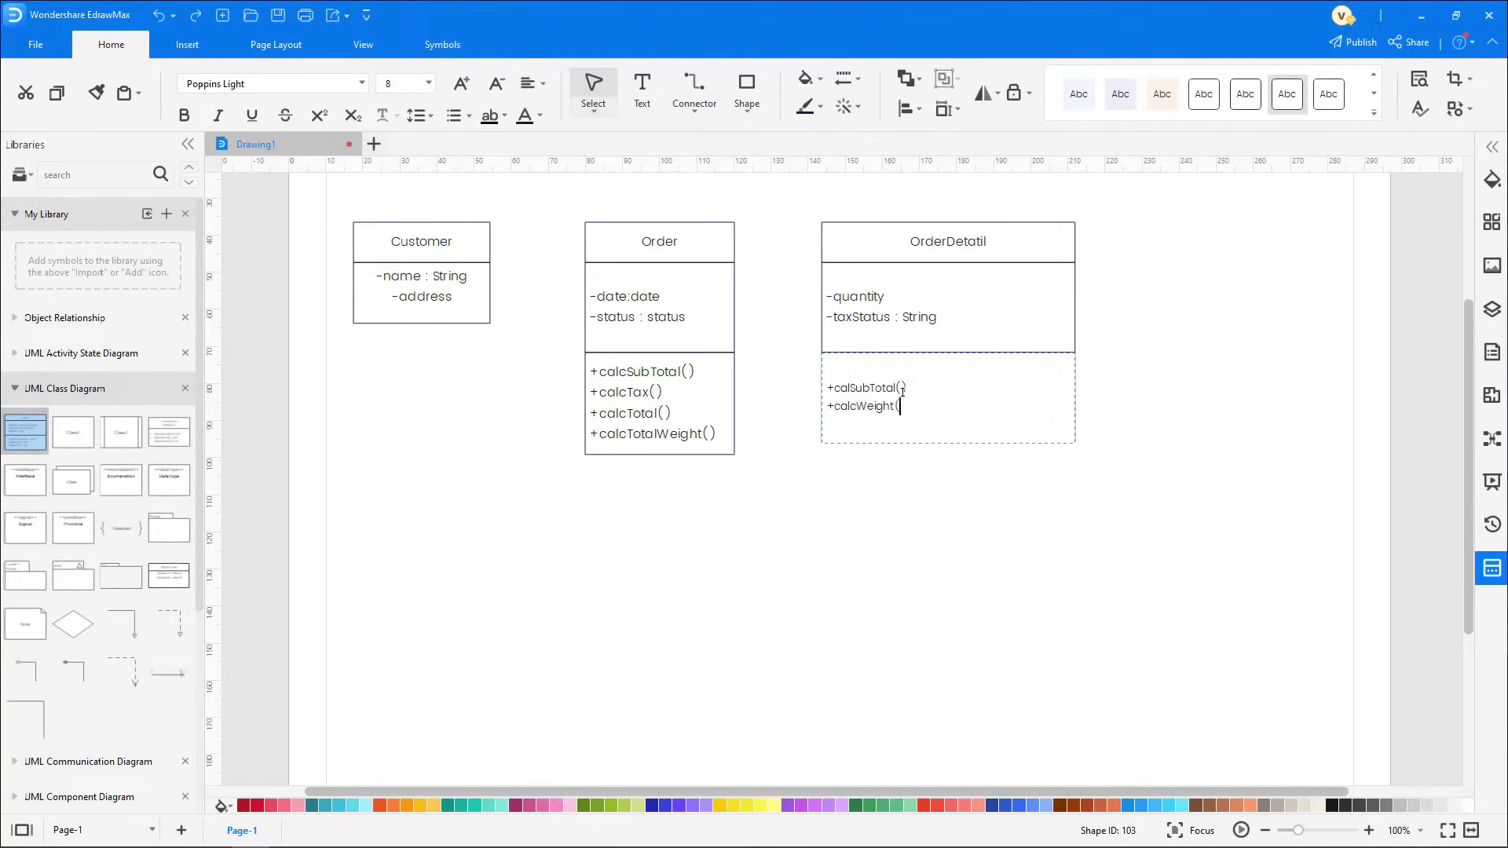
key(Return)
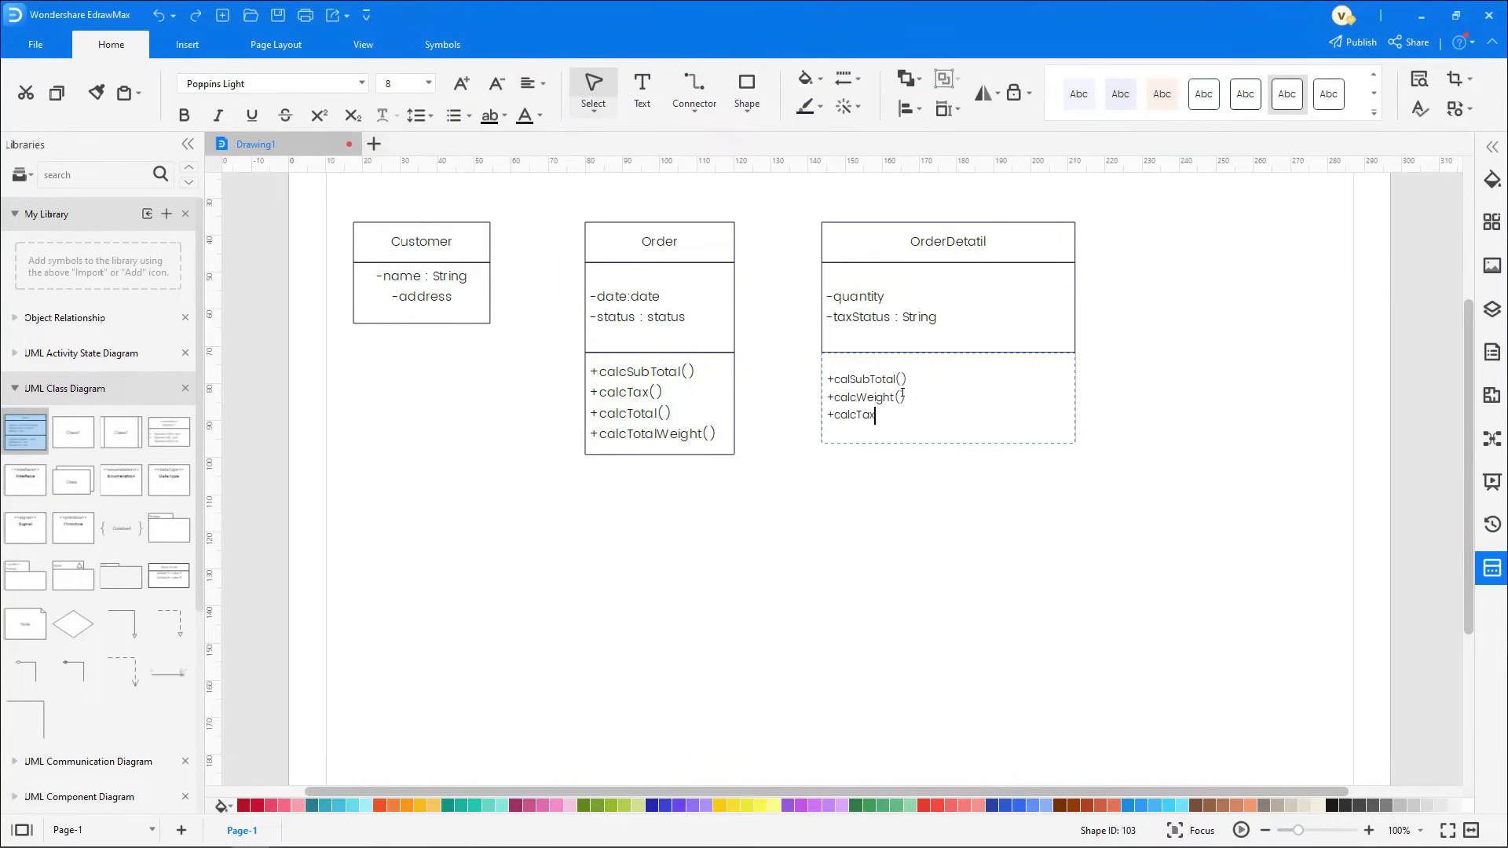
click(1084, 398)
Narrow OrderDetatil and add a class titled Item to its right
click(1076, 380)
drag(1075, 332, 955, 332)
drag(31, 443, 1182, 322)
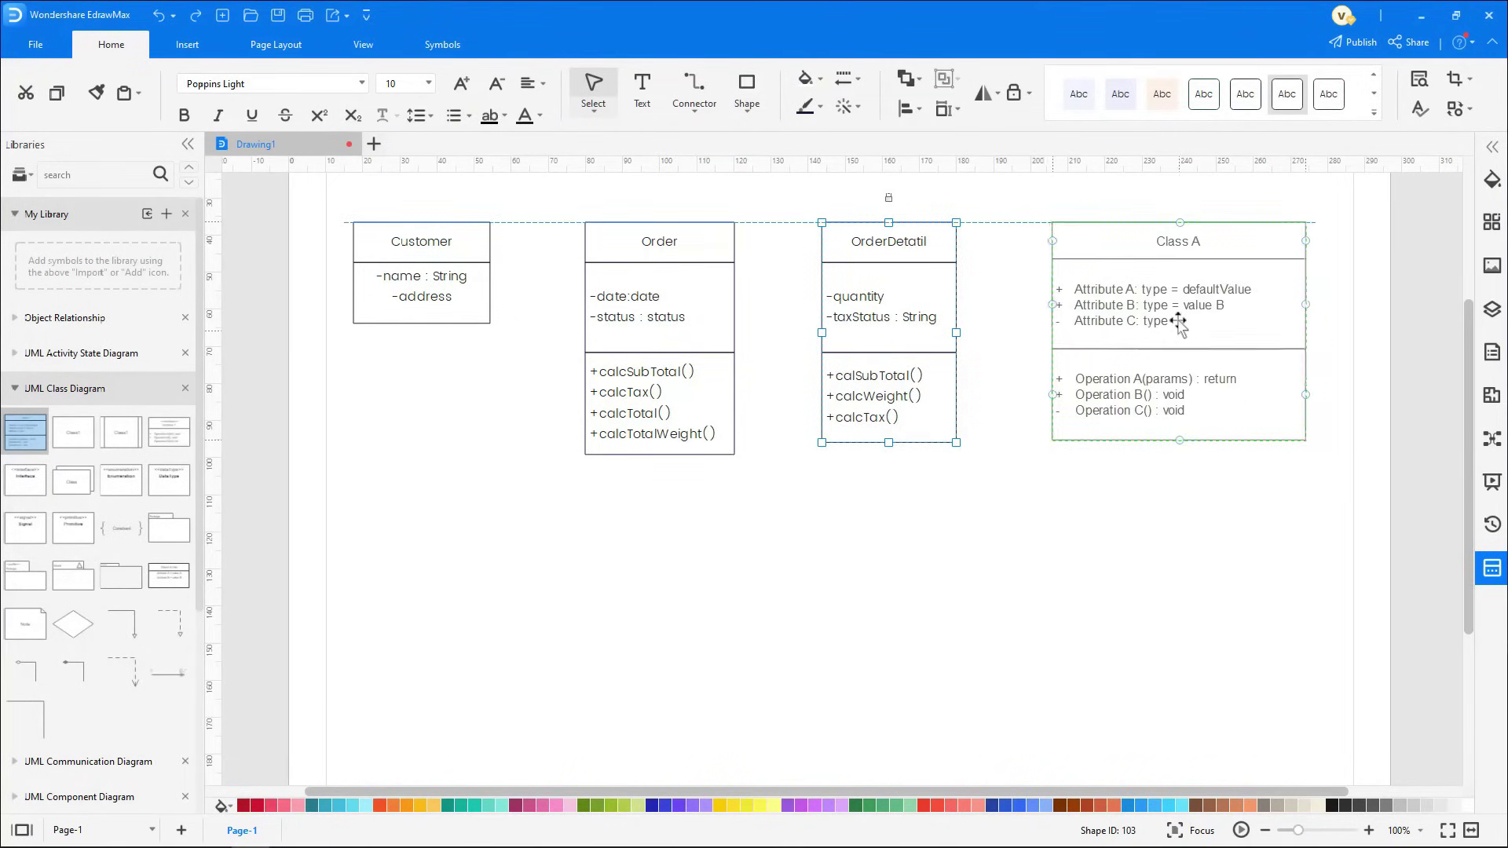
double_click(1161, 234)
text(Item)
Give Item -shippingWeight, -description : String and getPriceForQuantity(), getTax(), inStock(), then narrow it
double_click(1162, 283)
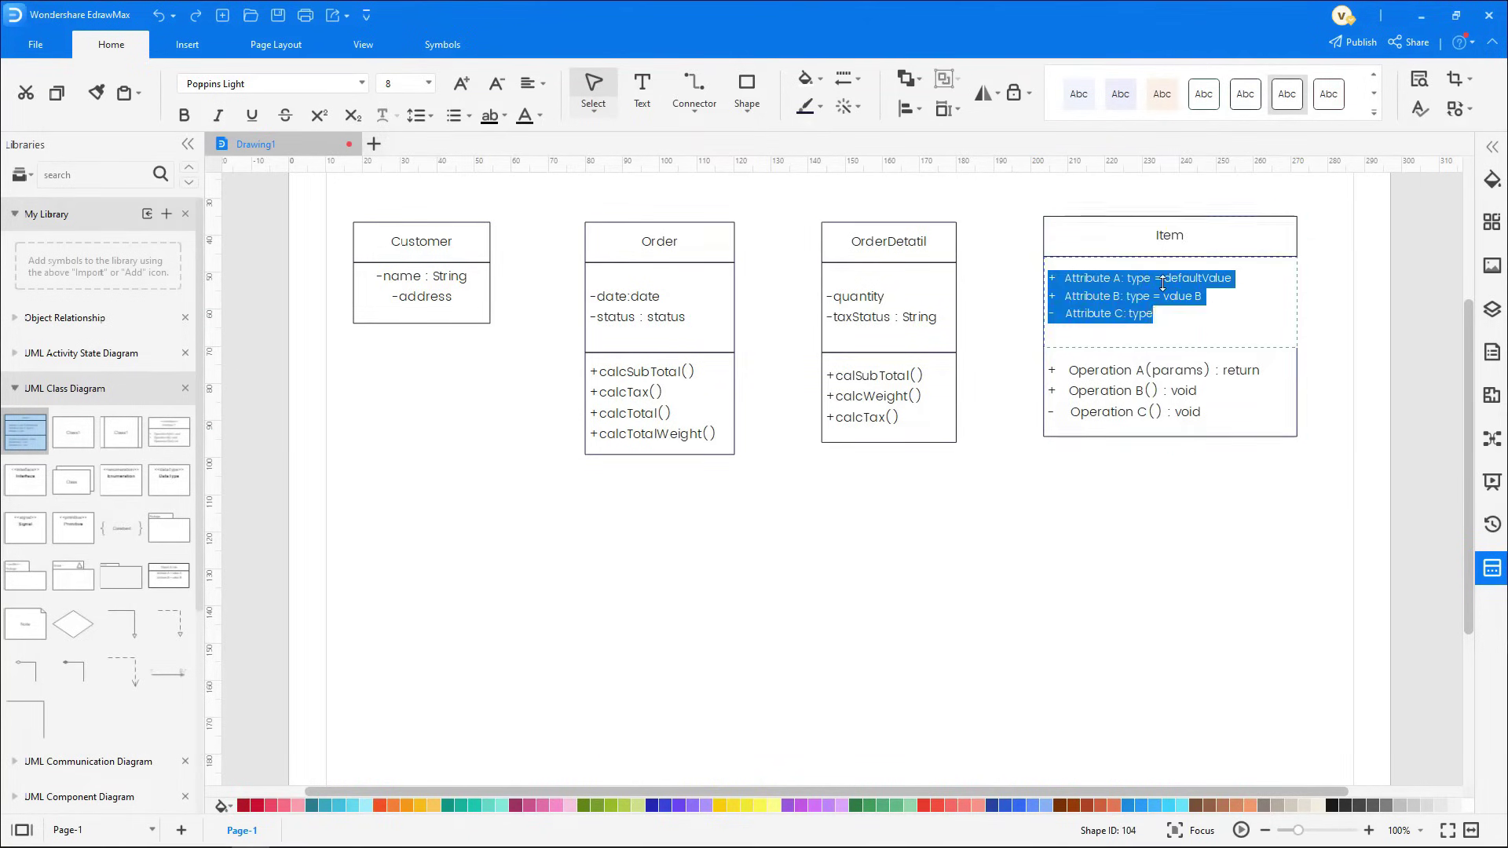
text(-shippingWeight)
key(Return)
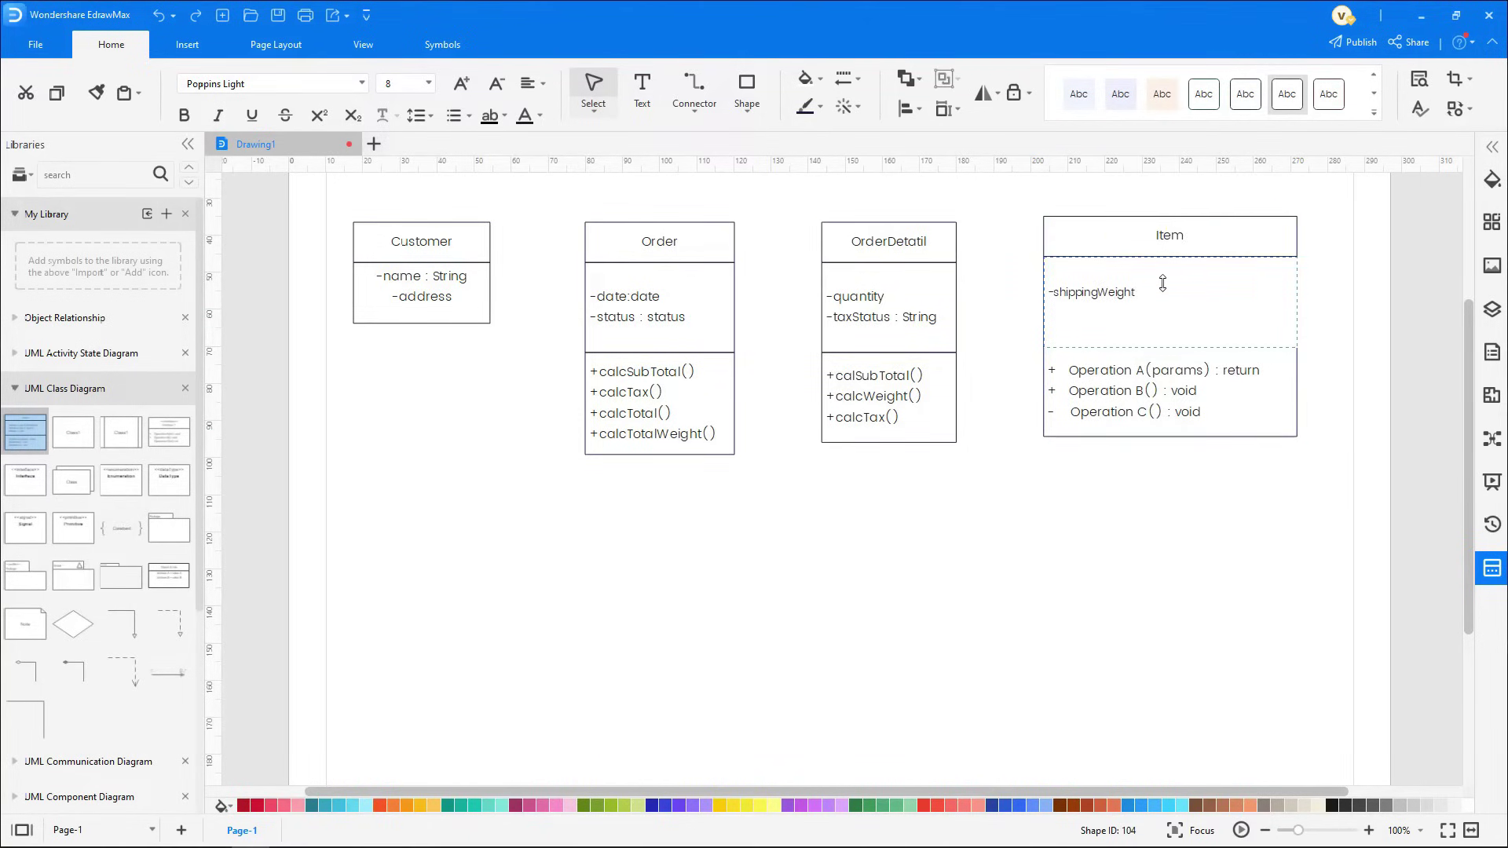
text(-description : String)
double_click(1168, 372)
text(+get)
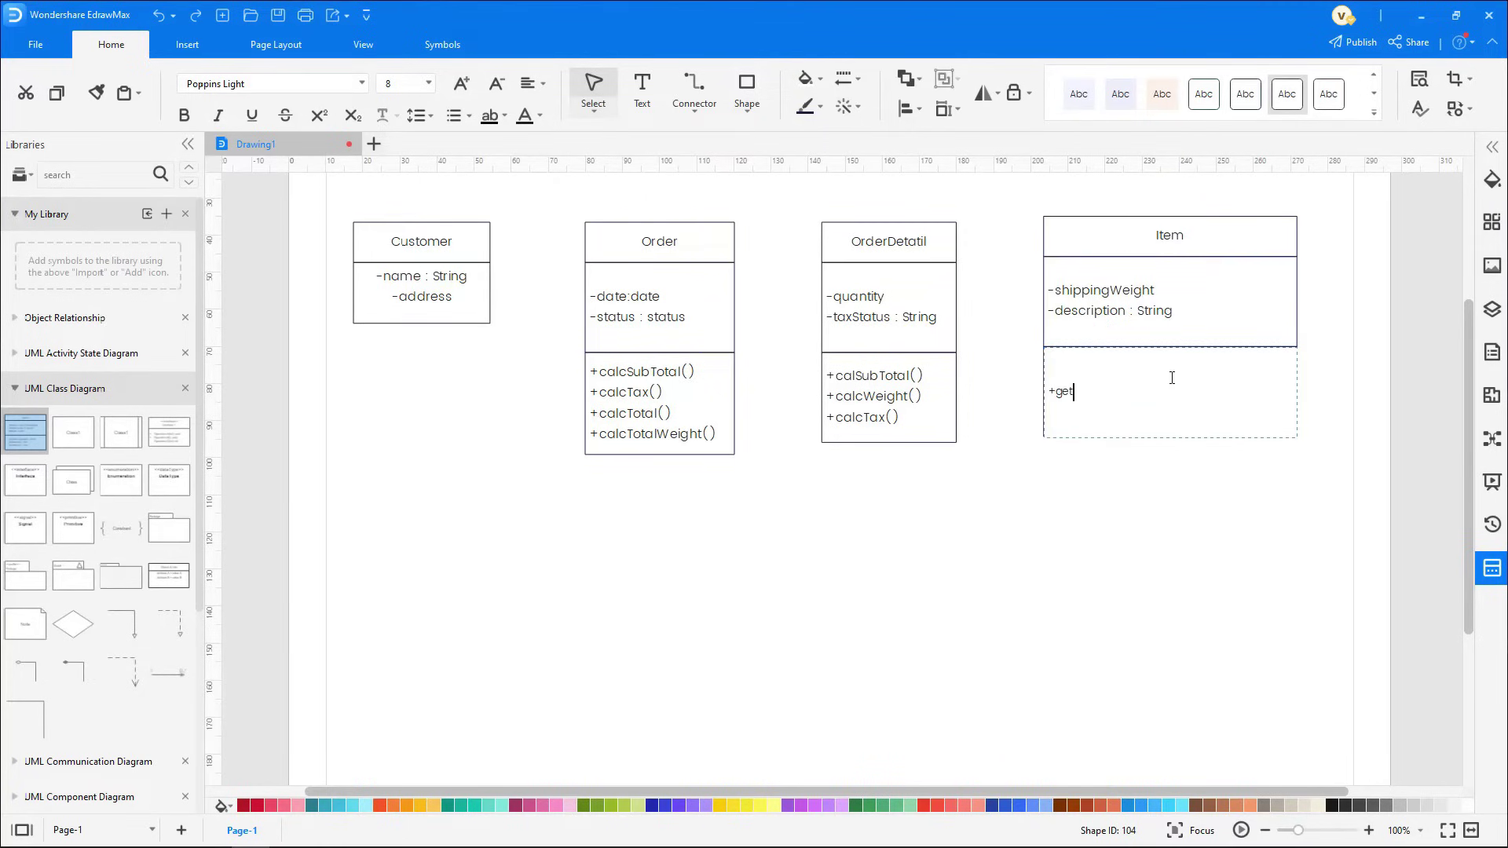
text(PriceForQuantity())
text( +getTax() +inStock())
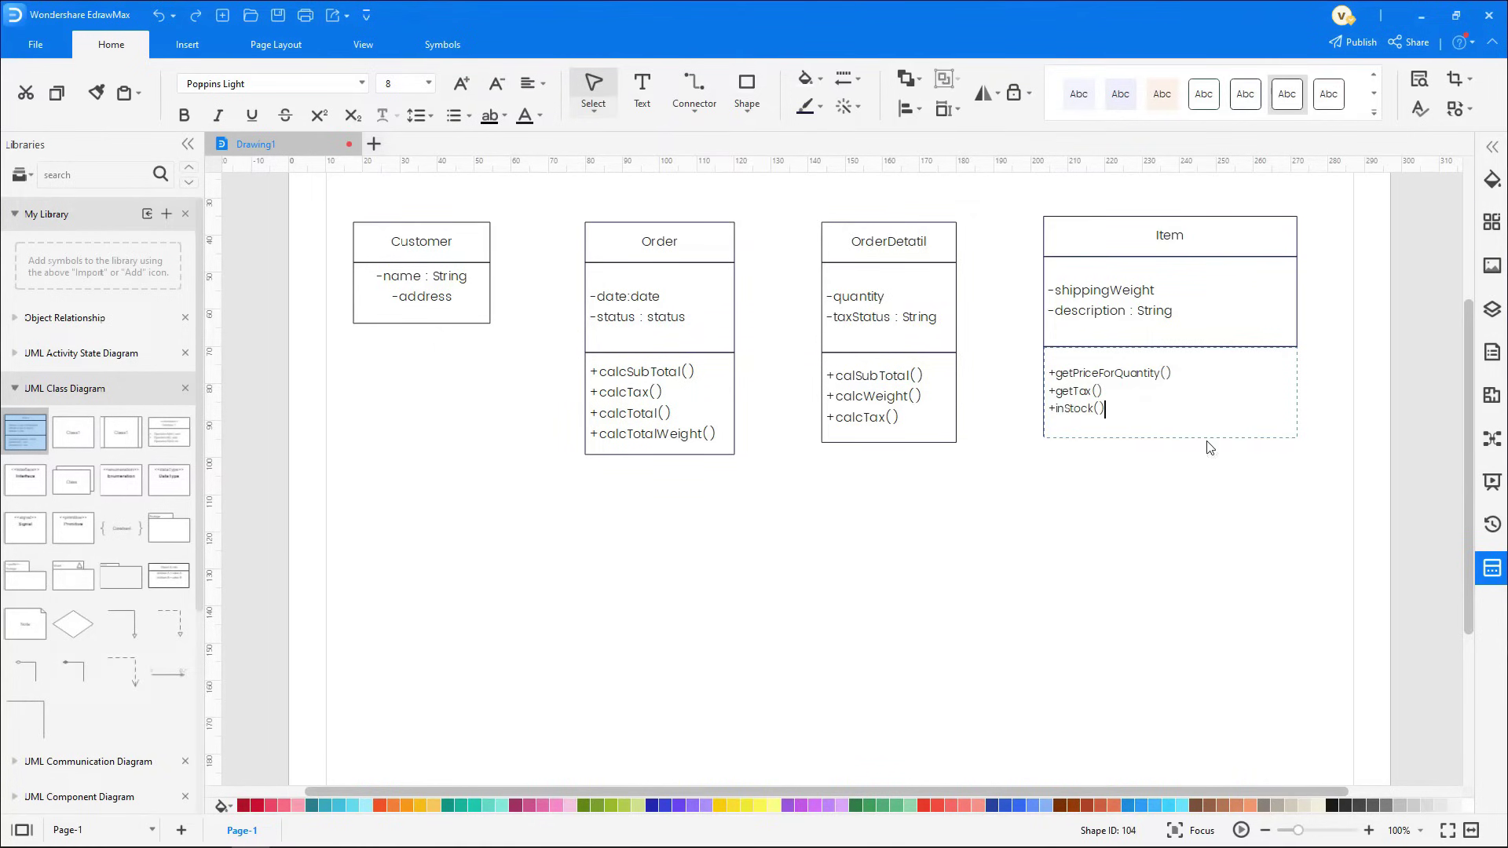
click(1209, 448)
drag(1296, 326, 1216, 326)
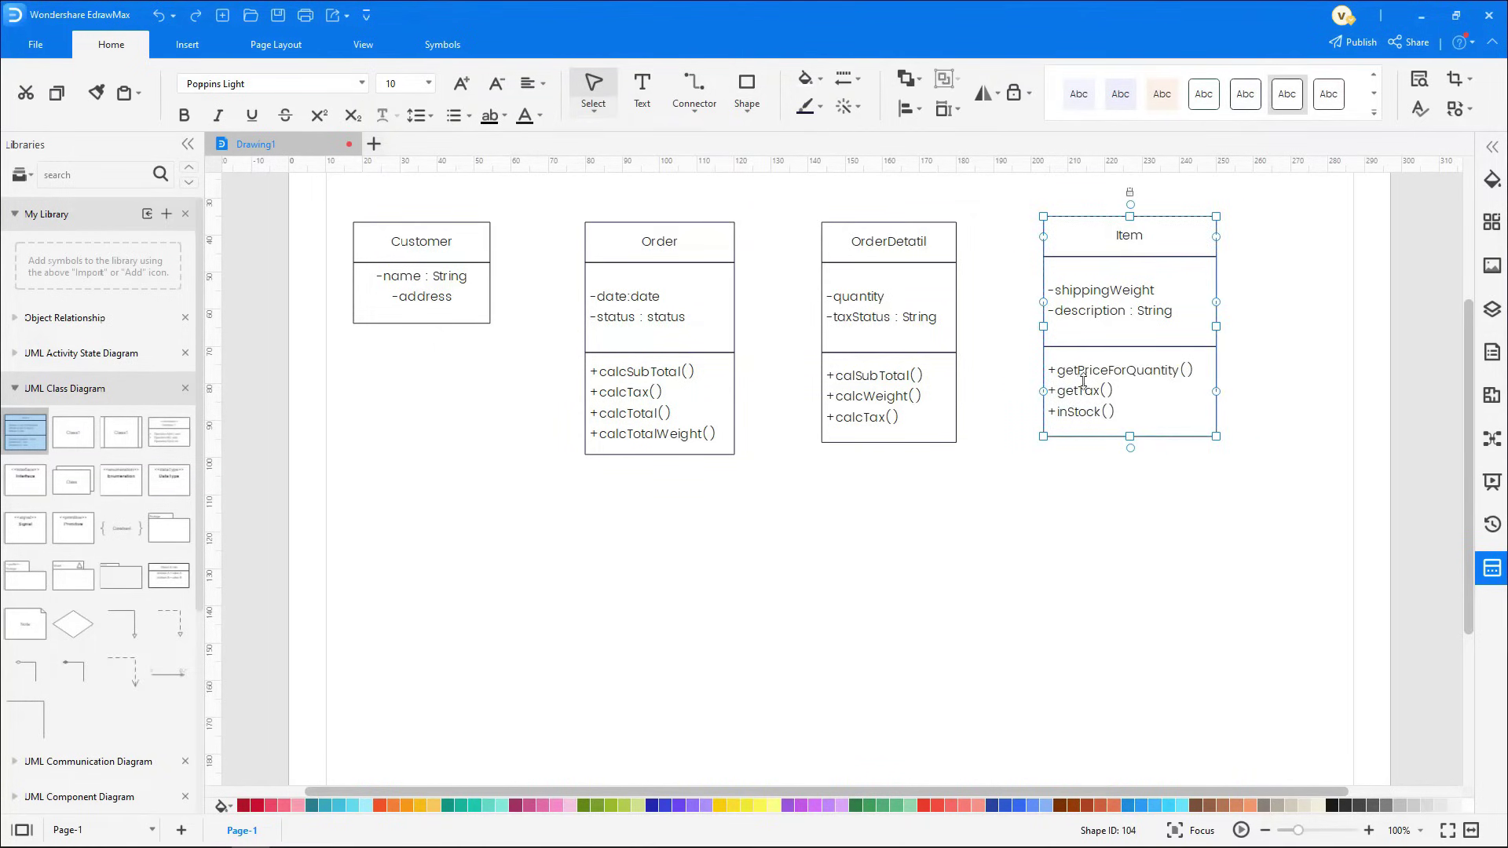
drag(169, 575, 663, 586)
Title the new shape Payment with attribute -amount : float and shrink it
double_click(659, 544)
text(Payment)
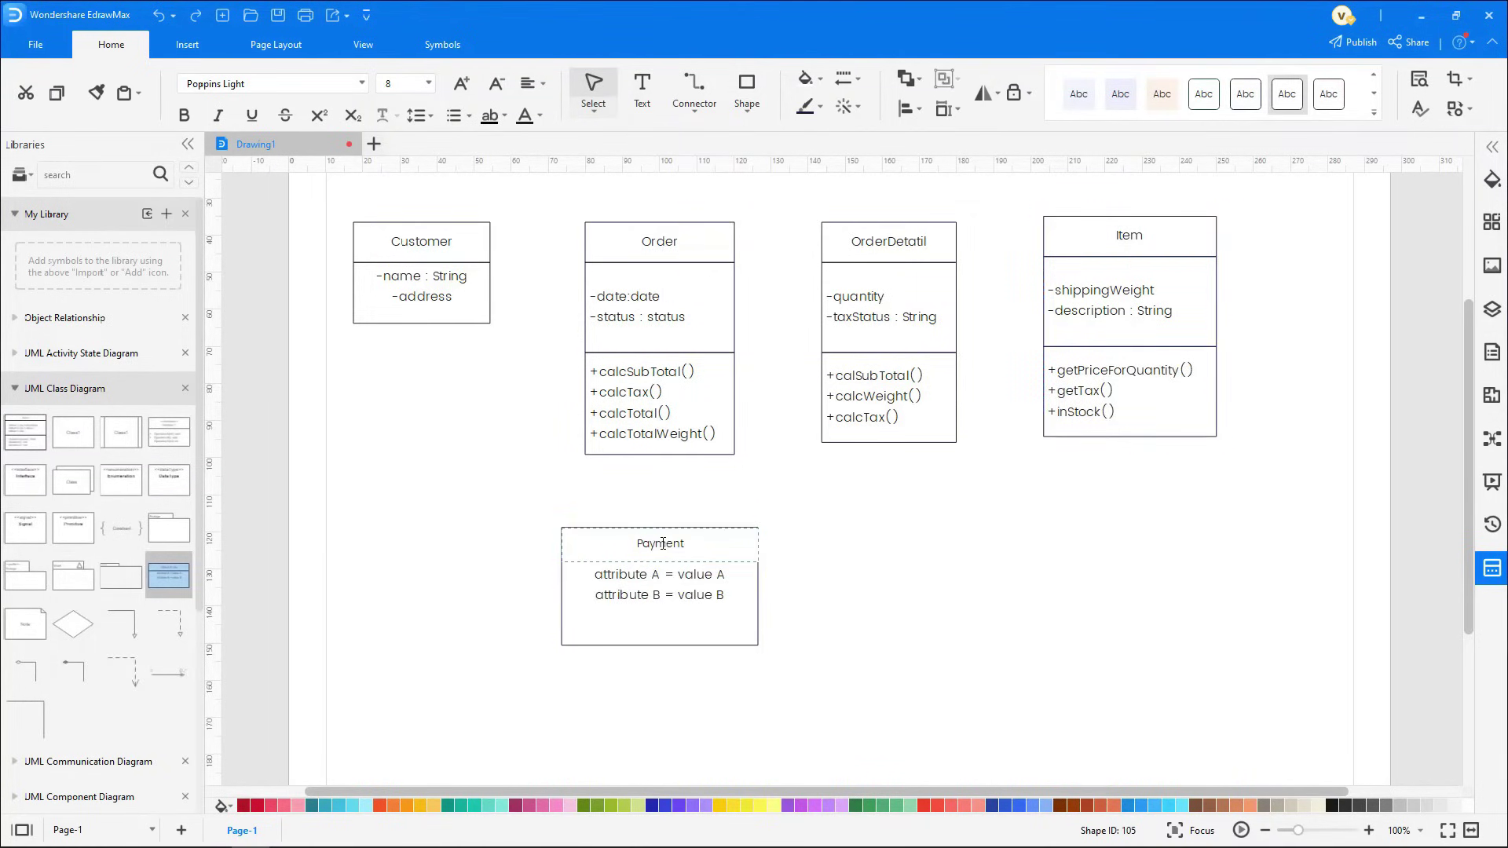
double_click(658, 579)
text(-amount : float)
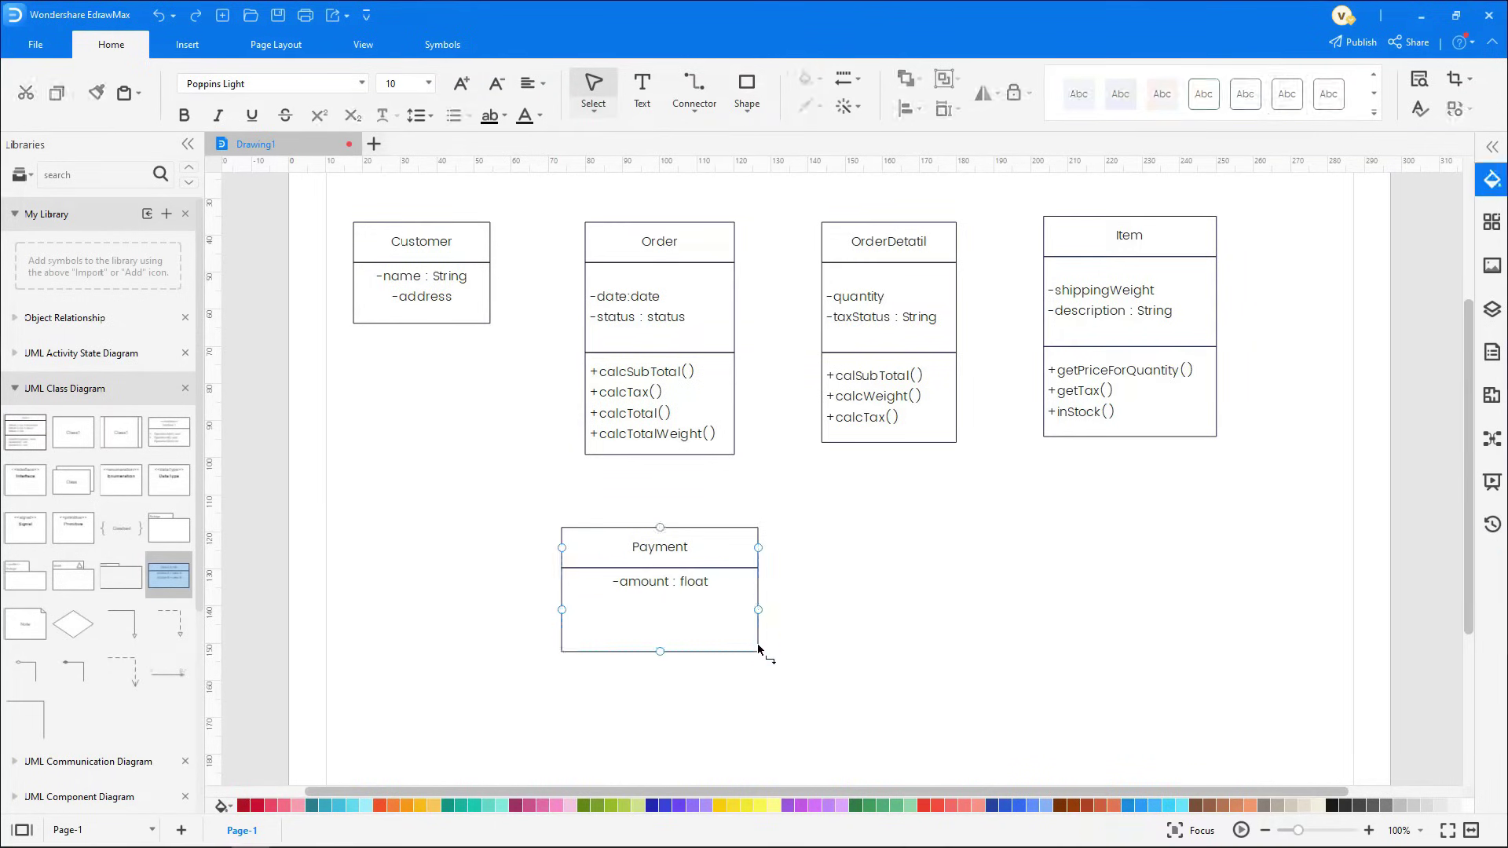
drag(759, 651, 724, 602)
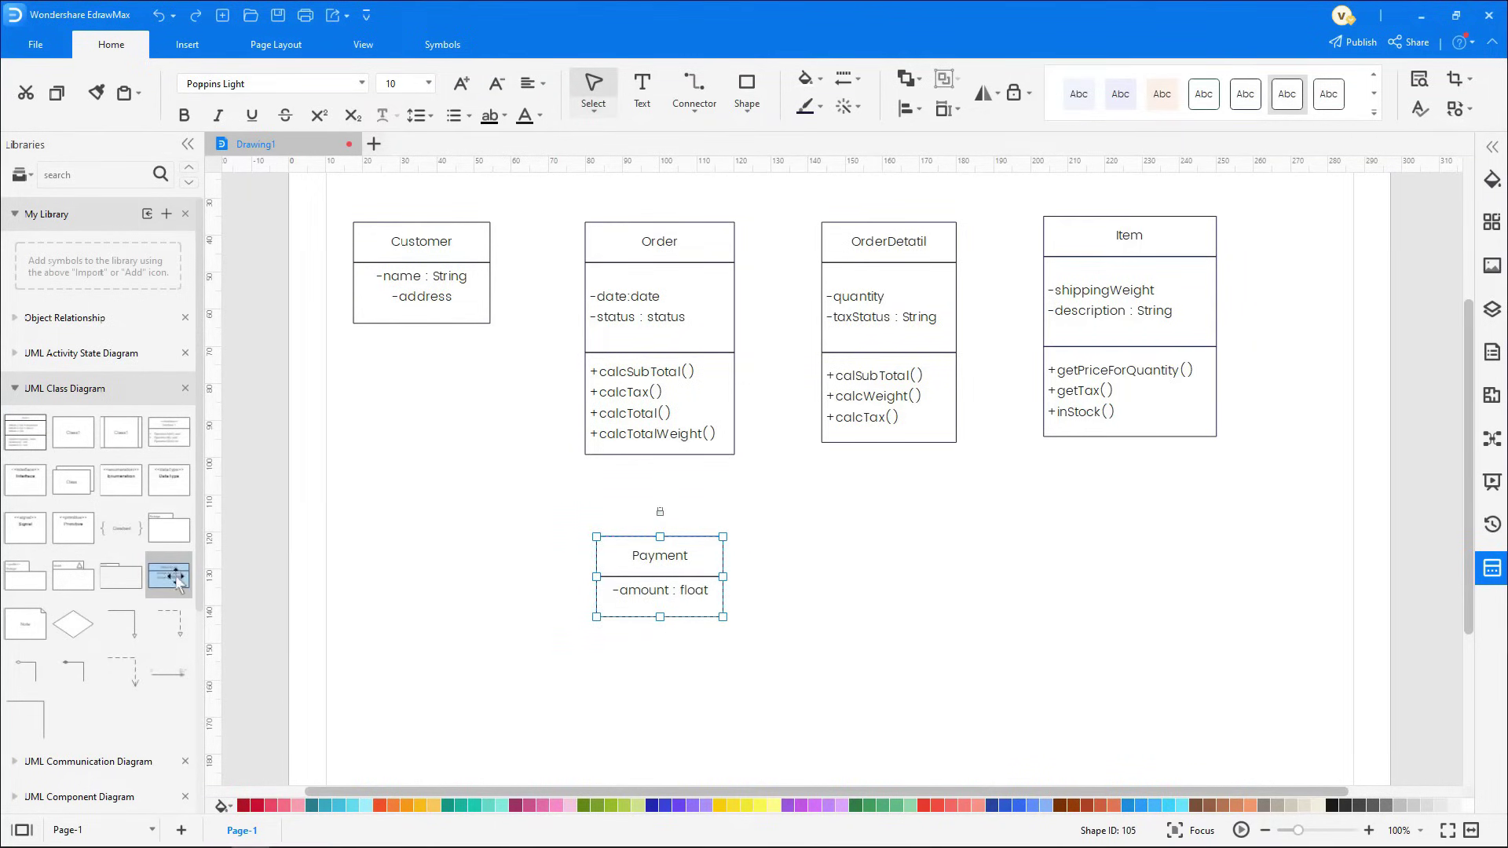
Add a narrower Cash class with -castTendered : float below Payment
drag(169, 577, 471, 711)
double_click(479, 675)
text(Cash)
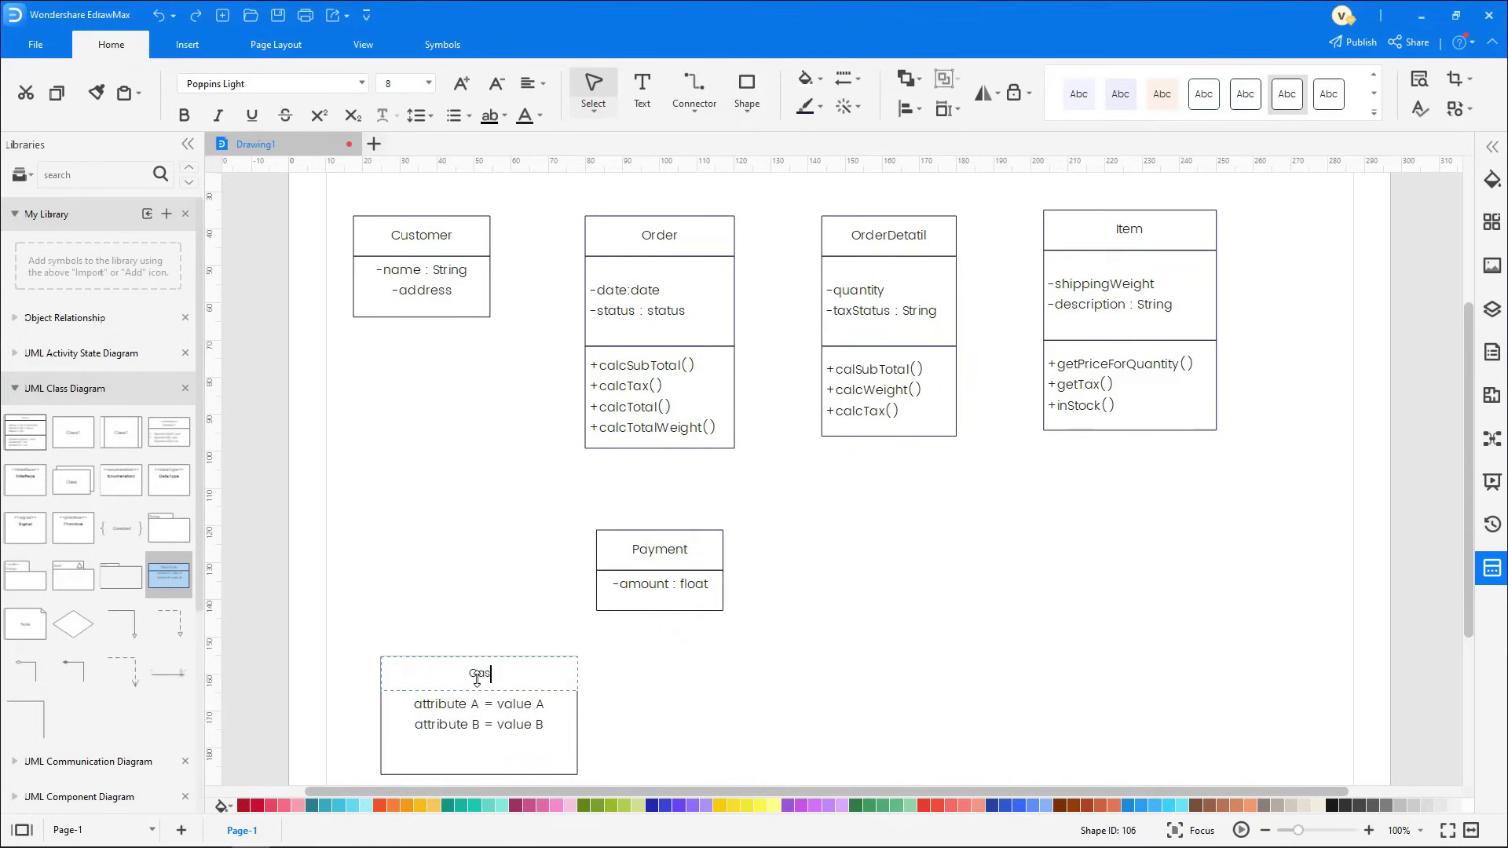
double_click(478, 709)
text(-castTende)
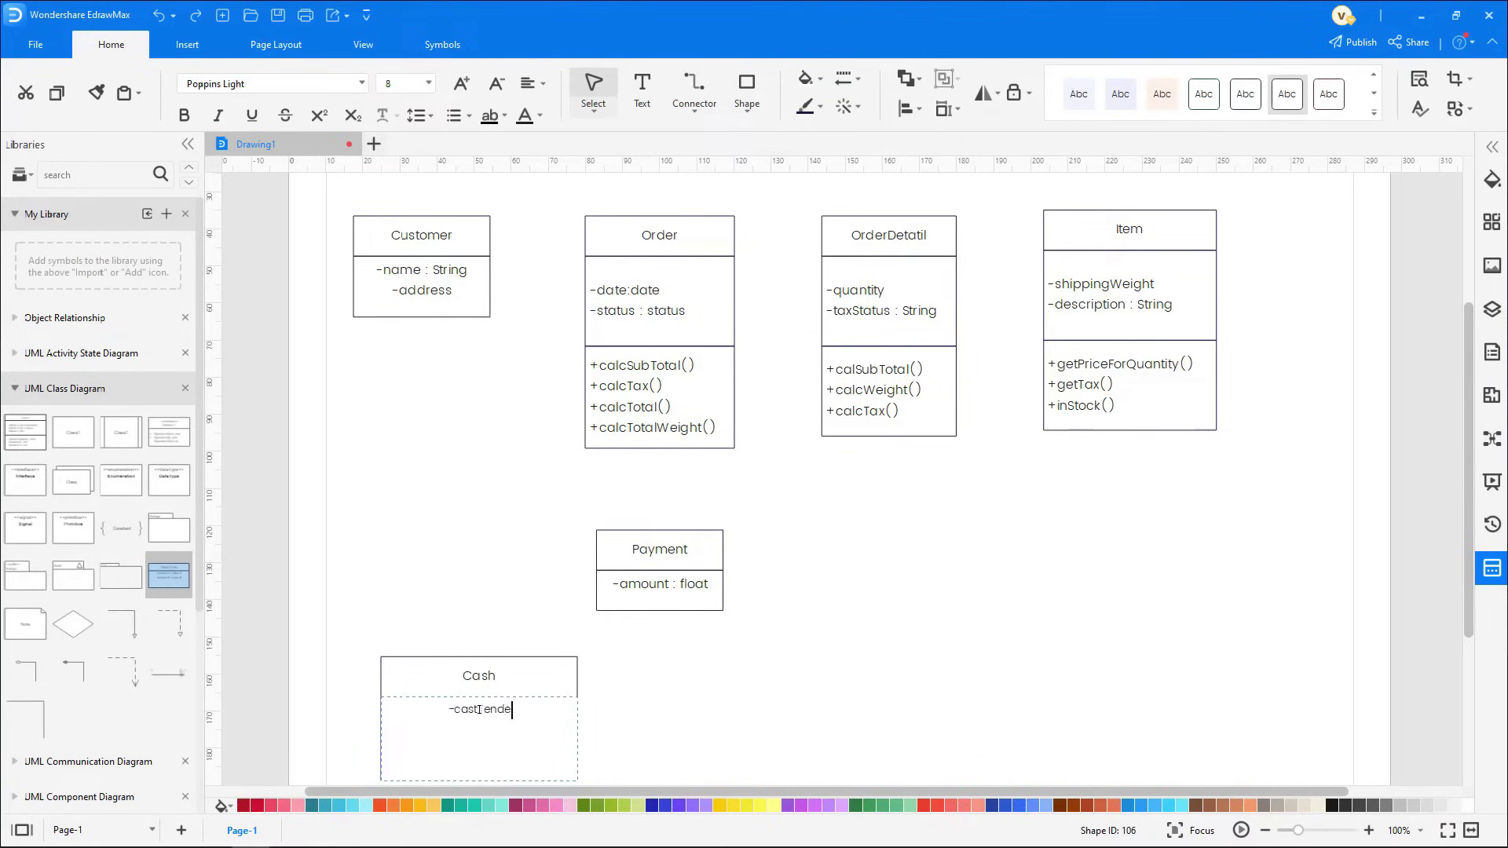
text(red : float)
click(573, 761)
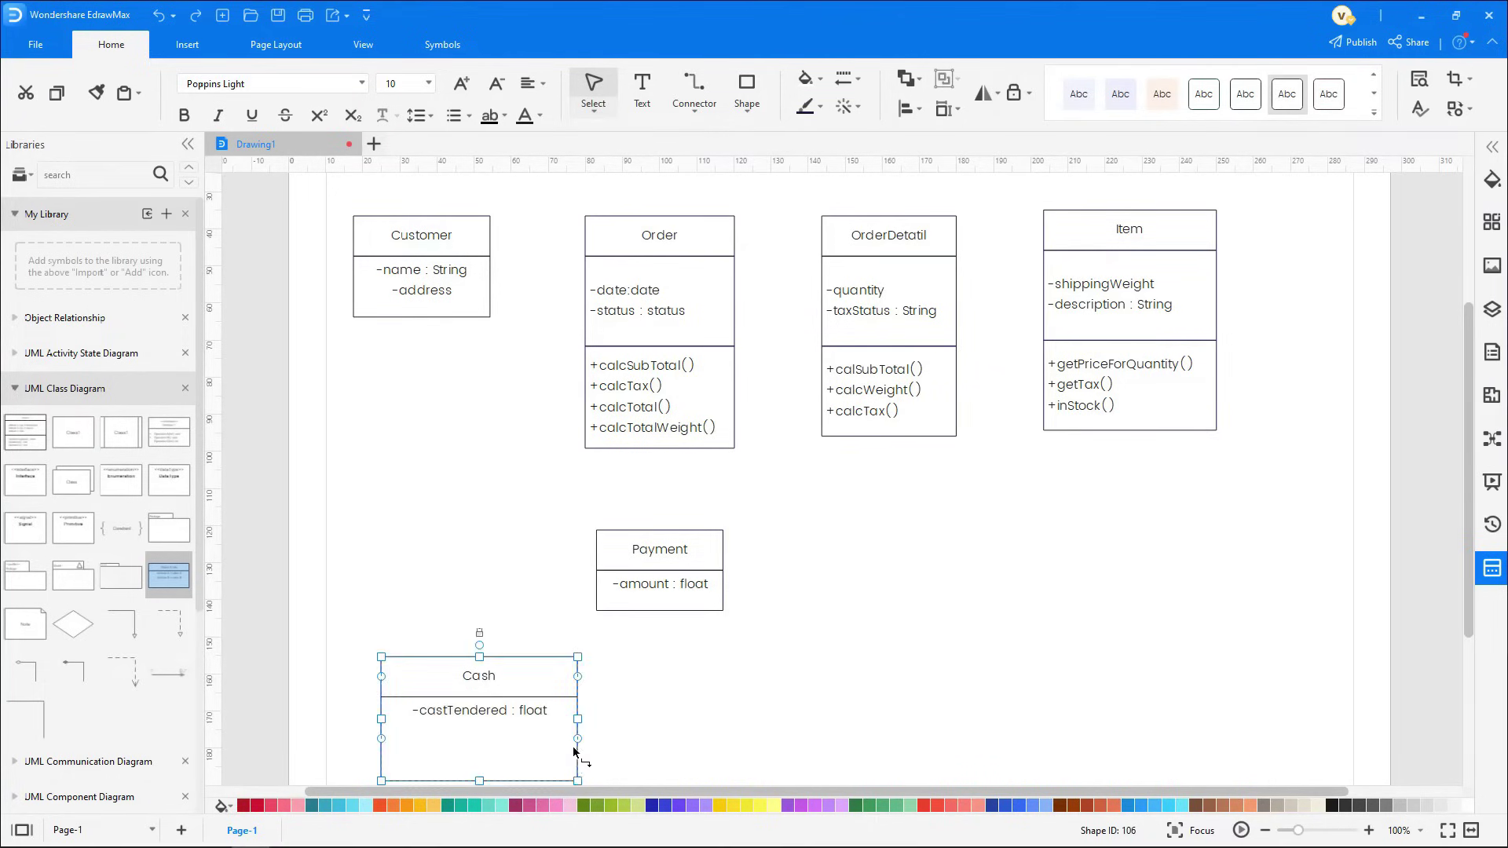
drag(572, 760, 555, 756)
drag(39, 439, 667, 754)
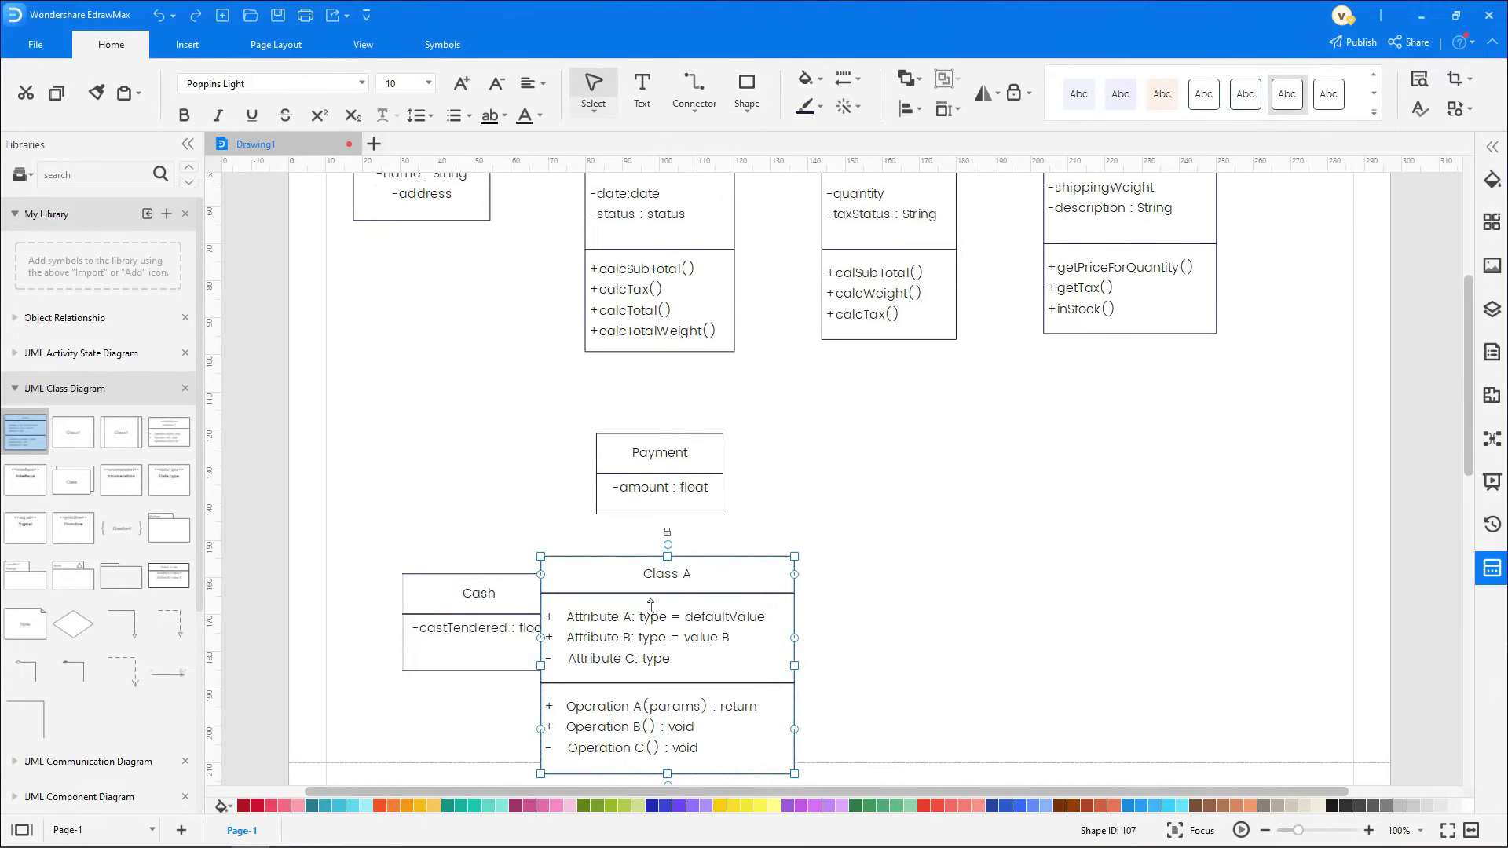
Name the new class Check with -name : String, -bankID : String and +authorized(), beside Cash
double_click(655, 577)
text(Check)
double_click(660, 612)
text(-name : String)
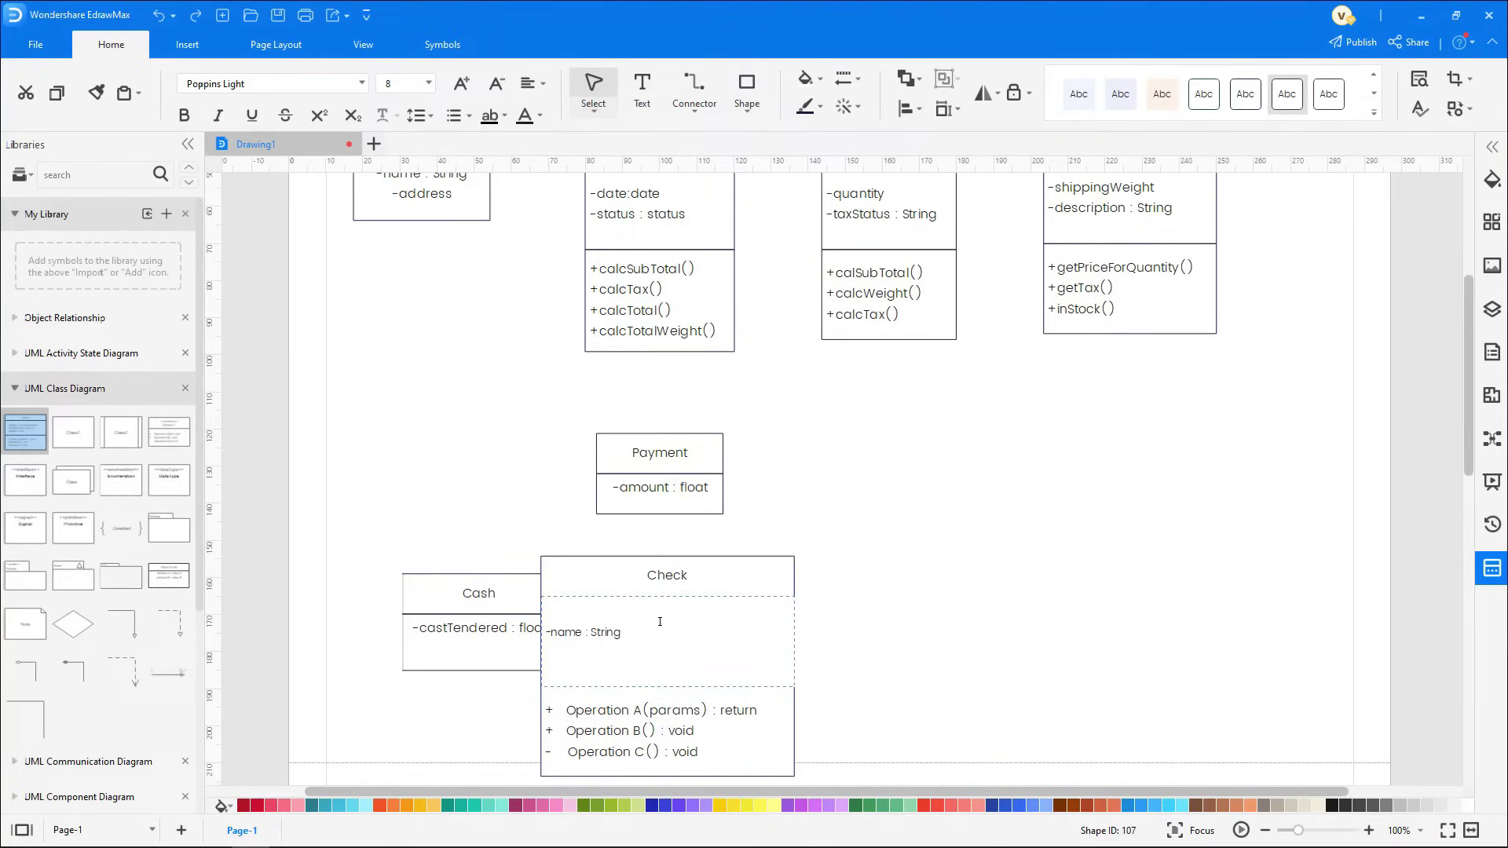
key(Return)
text(-bankID : String)
double_click(651, 718)
text(+authorized()
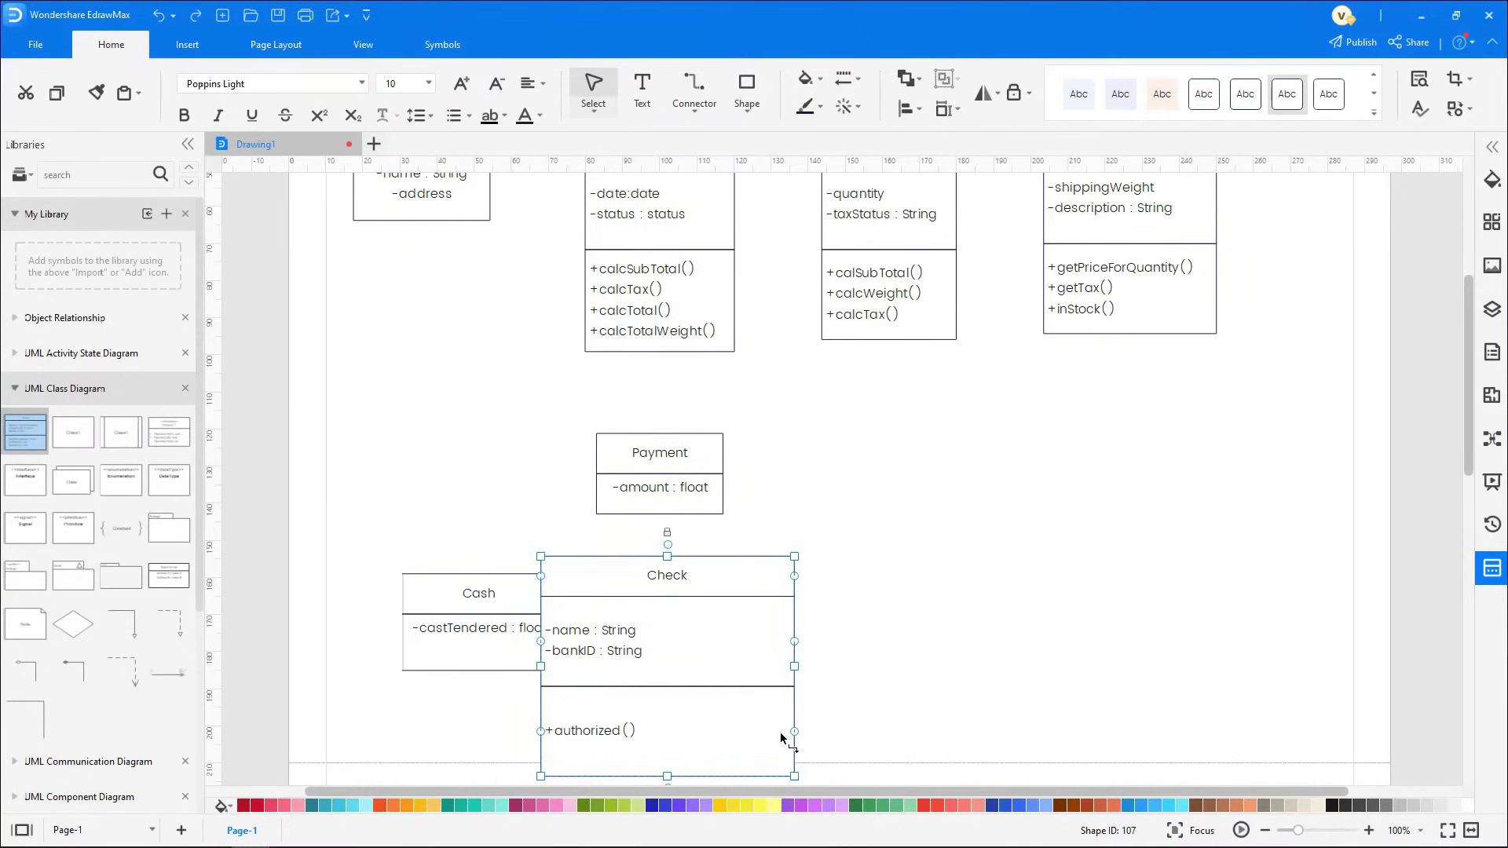
click(697, 656)
drag(697, 656, 689, 637)
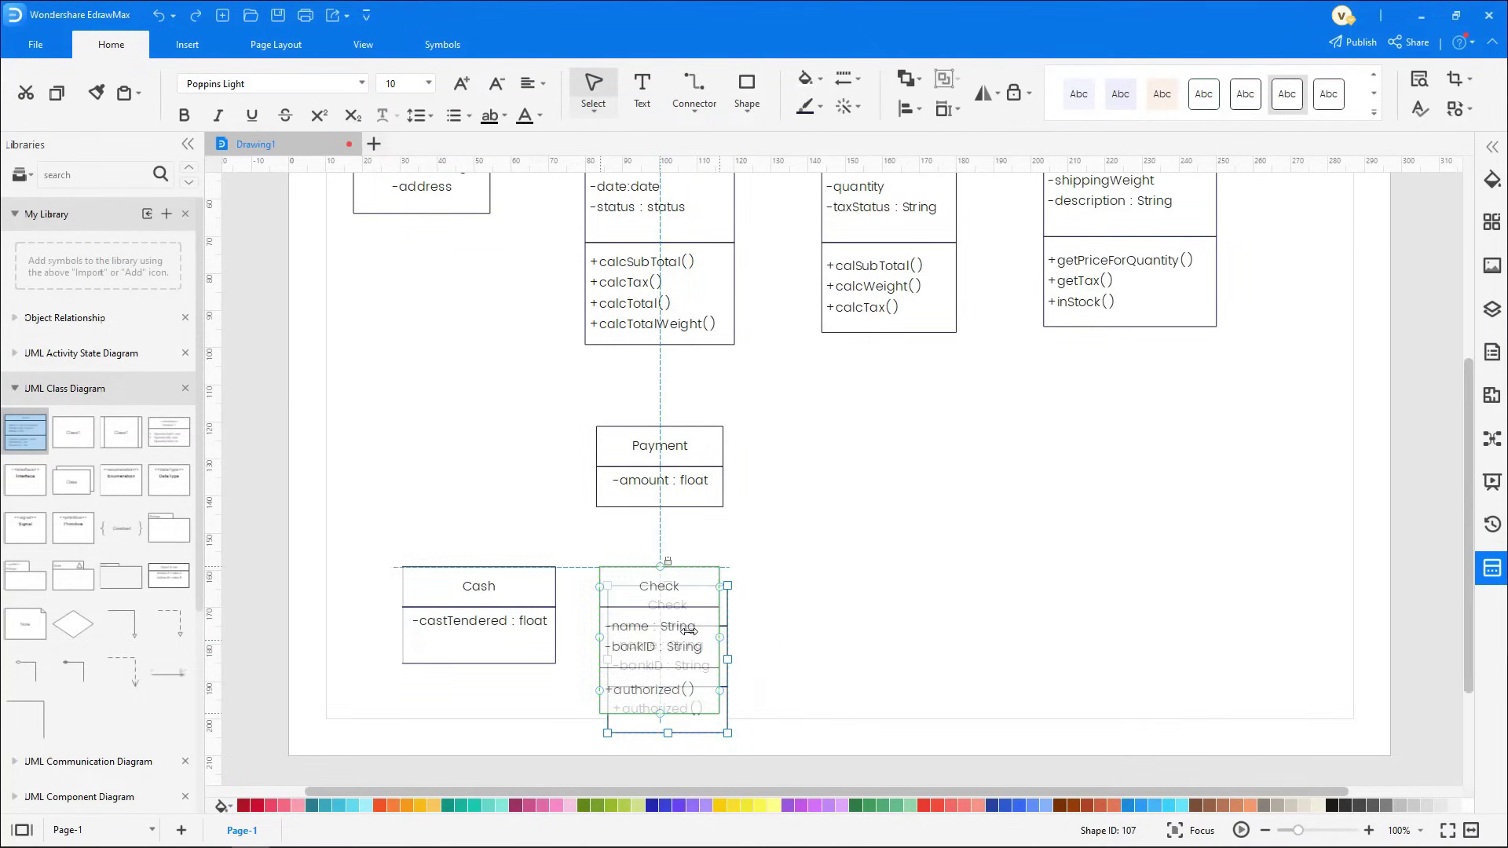
drag(30, 443, 882, 657)
Name the new class Credit with attributes -number : String, -type : String and -expDate
double_click(888, 567)
text(Credit)
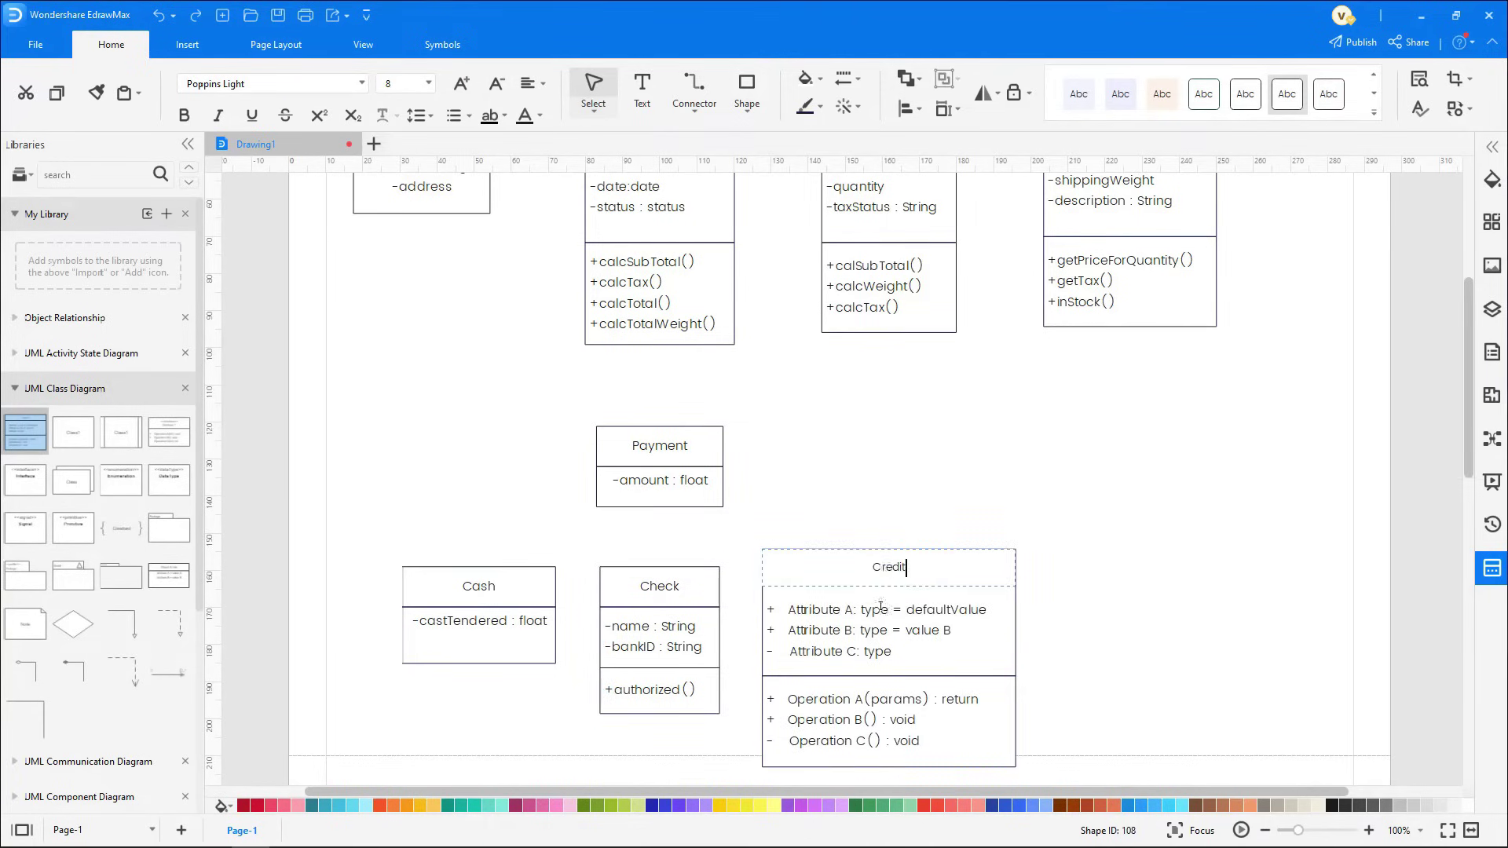
double_click(880, 605)
text(-number : String)
key(Return)
text(-)
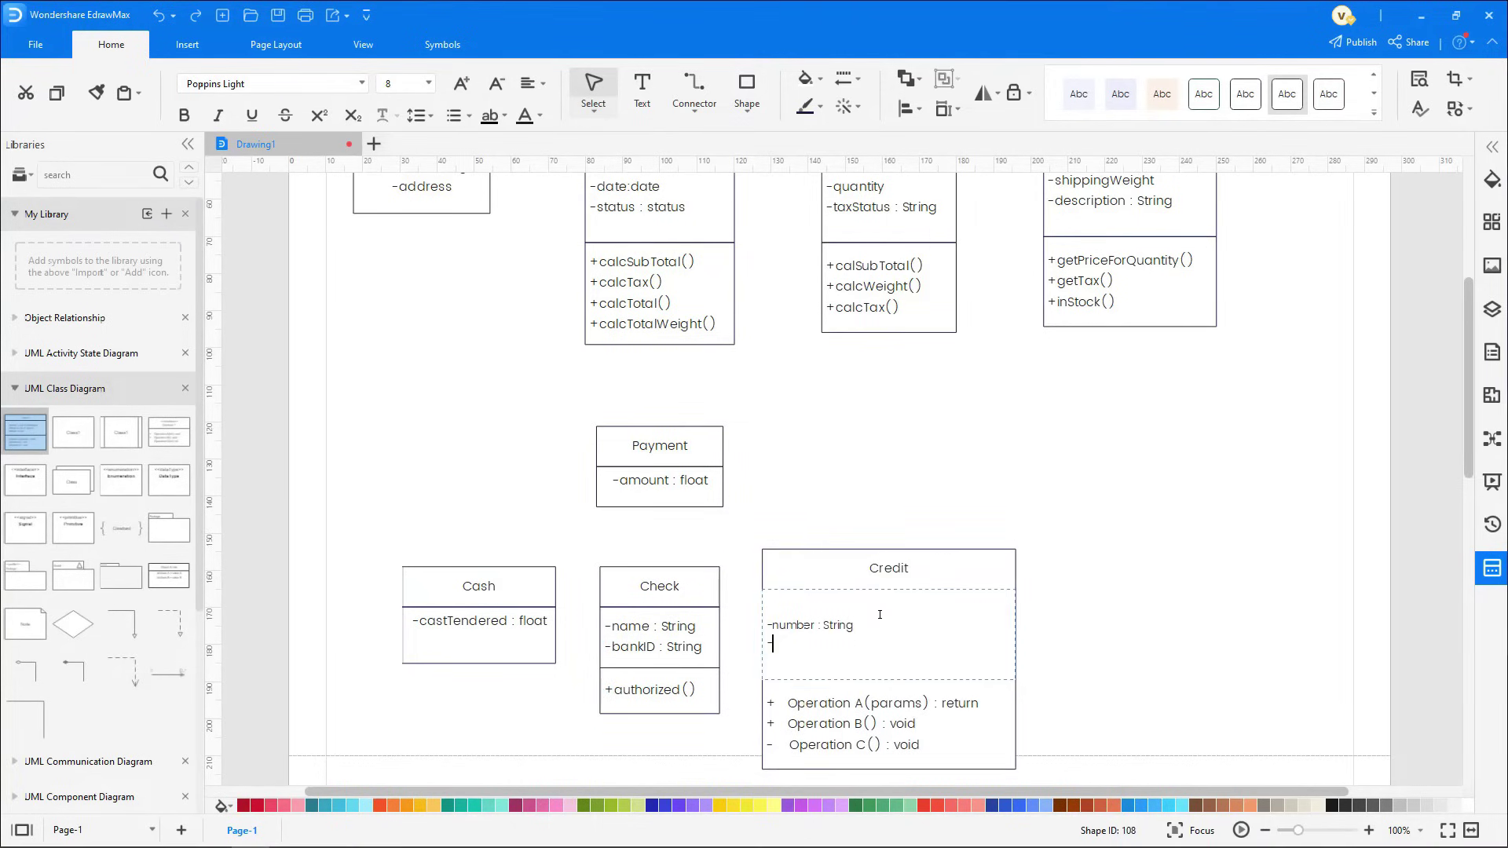
text(type : String)
key(Return)
text(-e)
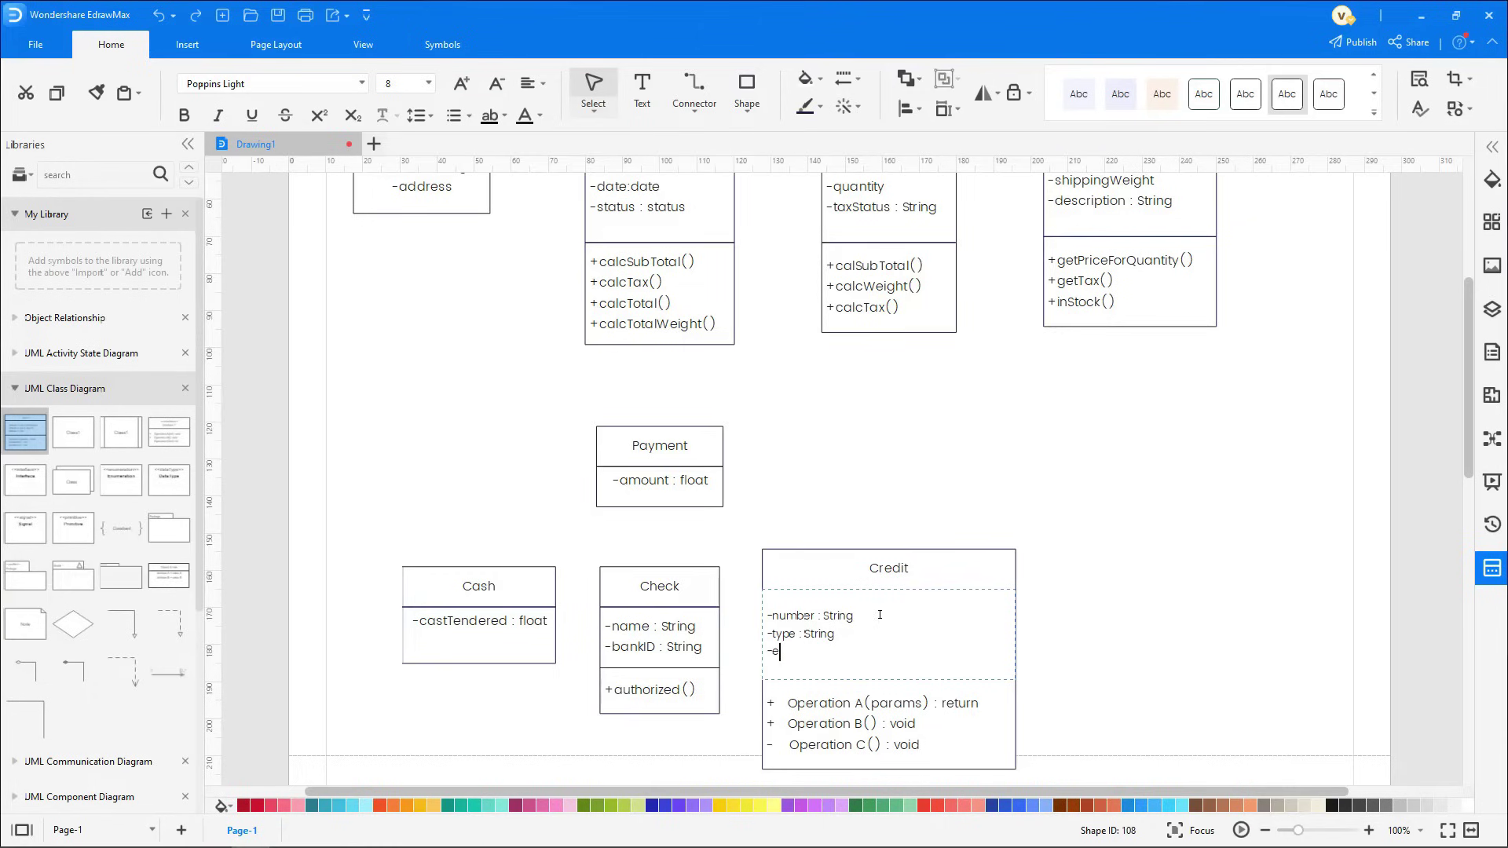
text(xpDate)
Add +authorized() to Credit, shrink it, and move it closer to Check
double_click(890, 723)
text(+authcrized()
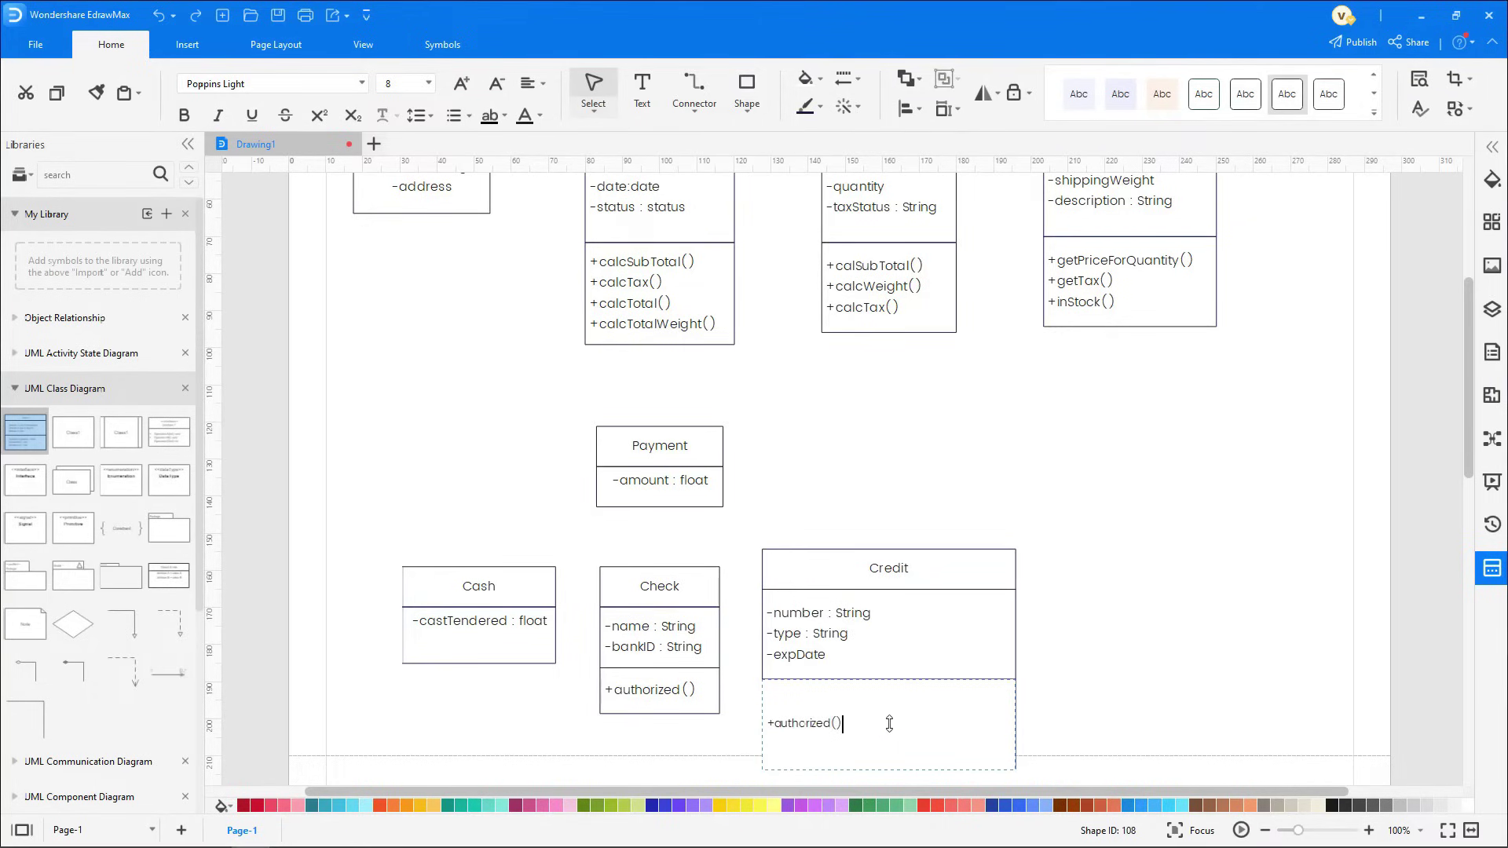
click(988, 728)
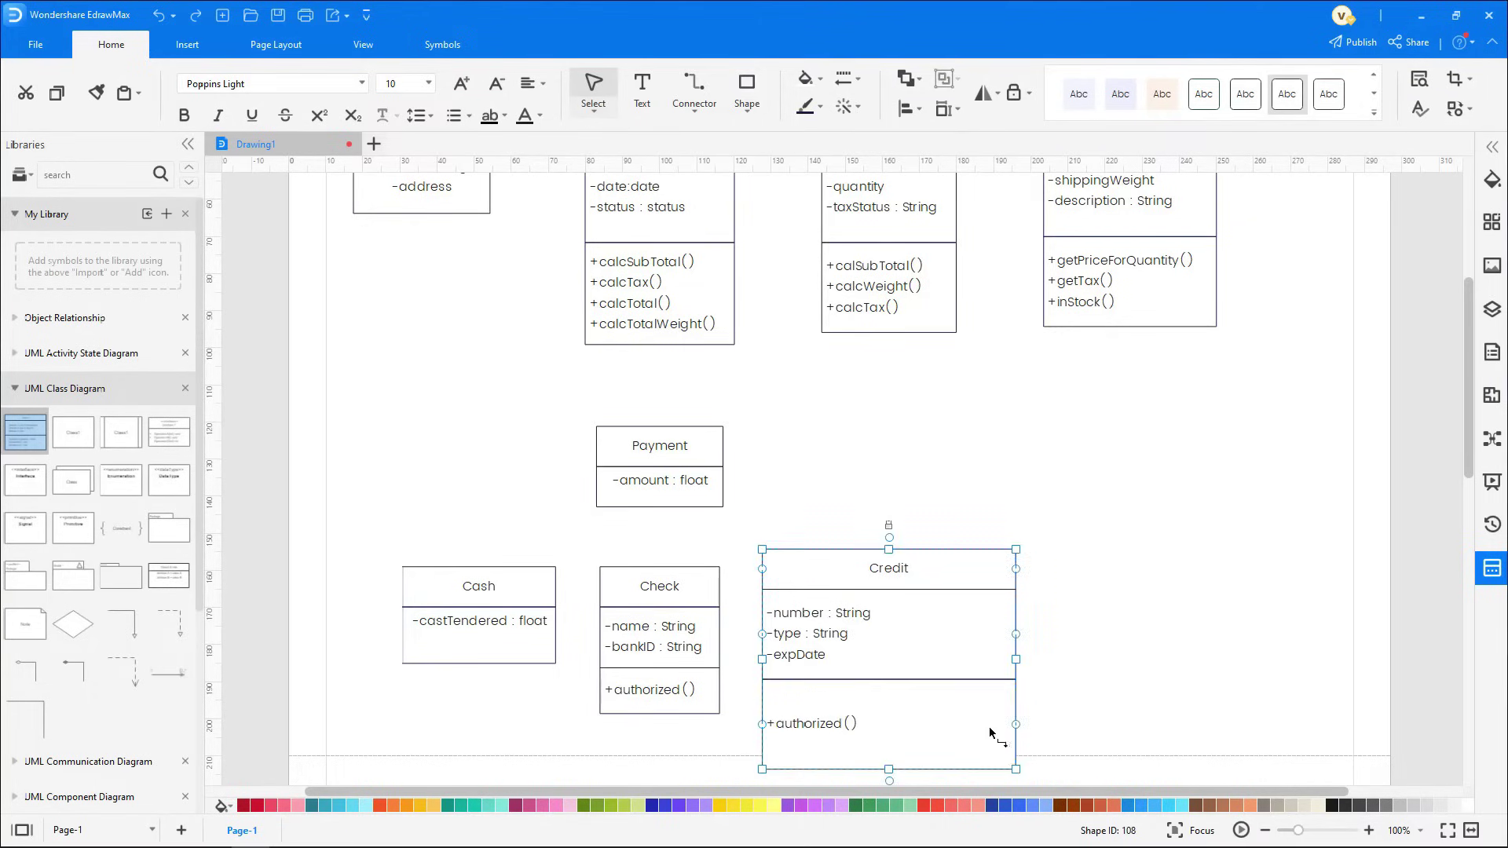
drag(1013, 768, 957, 738)
drag(926, 659, 877, 648)
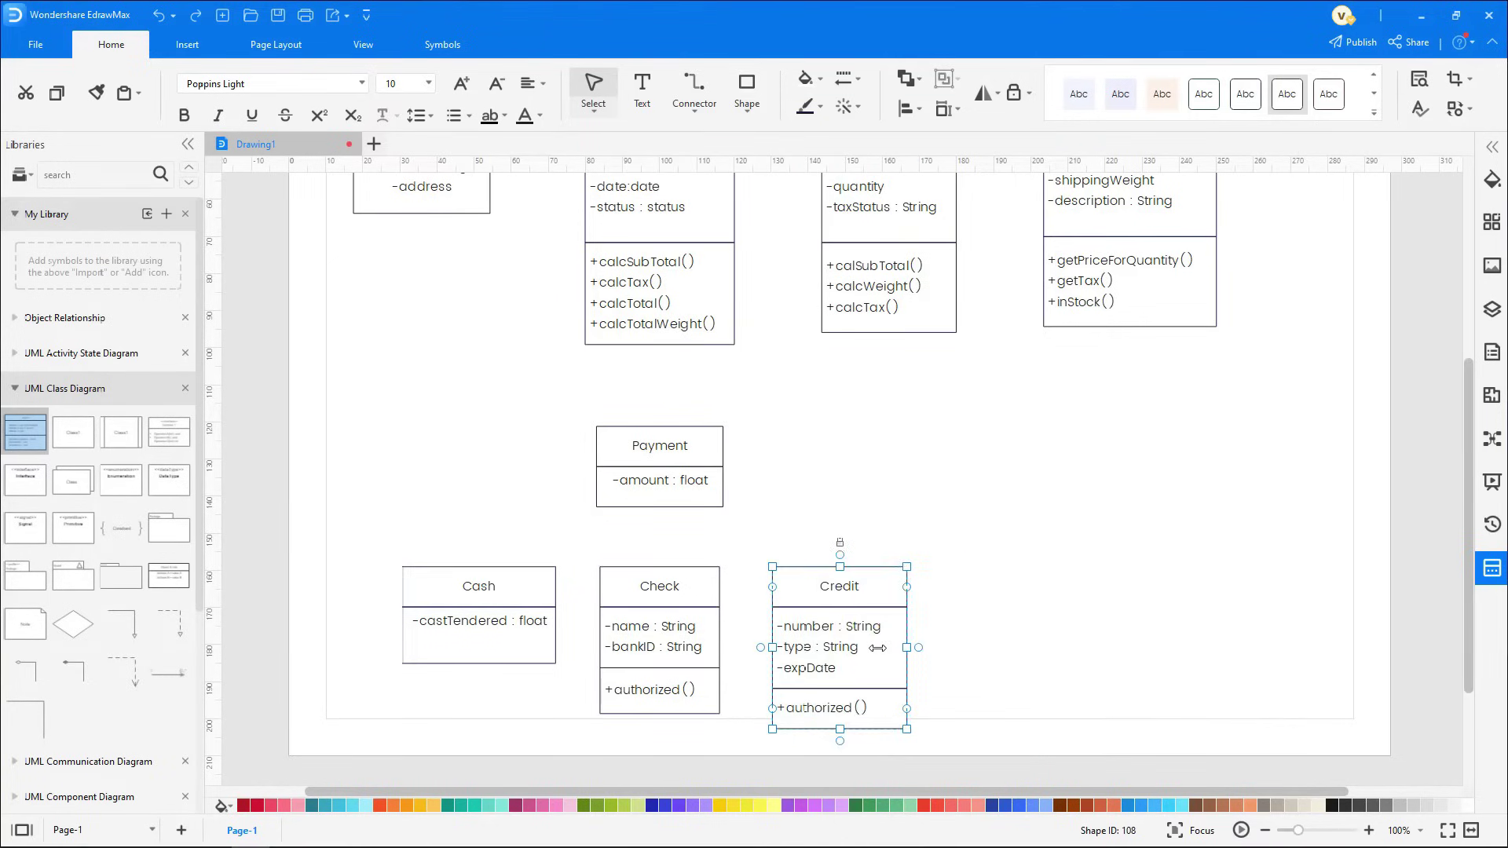
scroll(877, 651, up, 2)
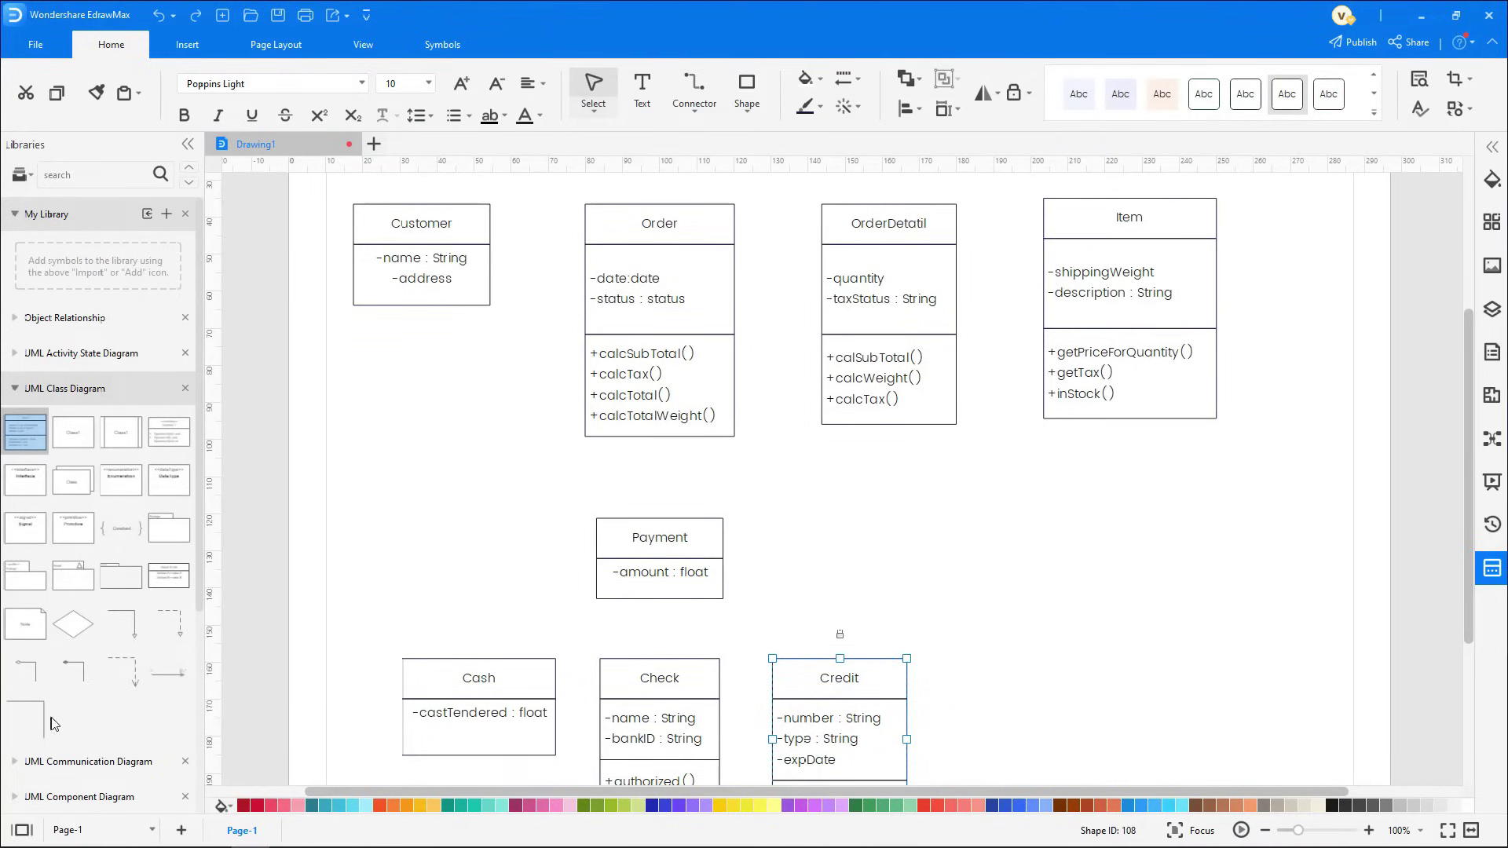
Link Customer and Order with an association labelled 1 and 0..*
drag(35, 718, 584, 275)
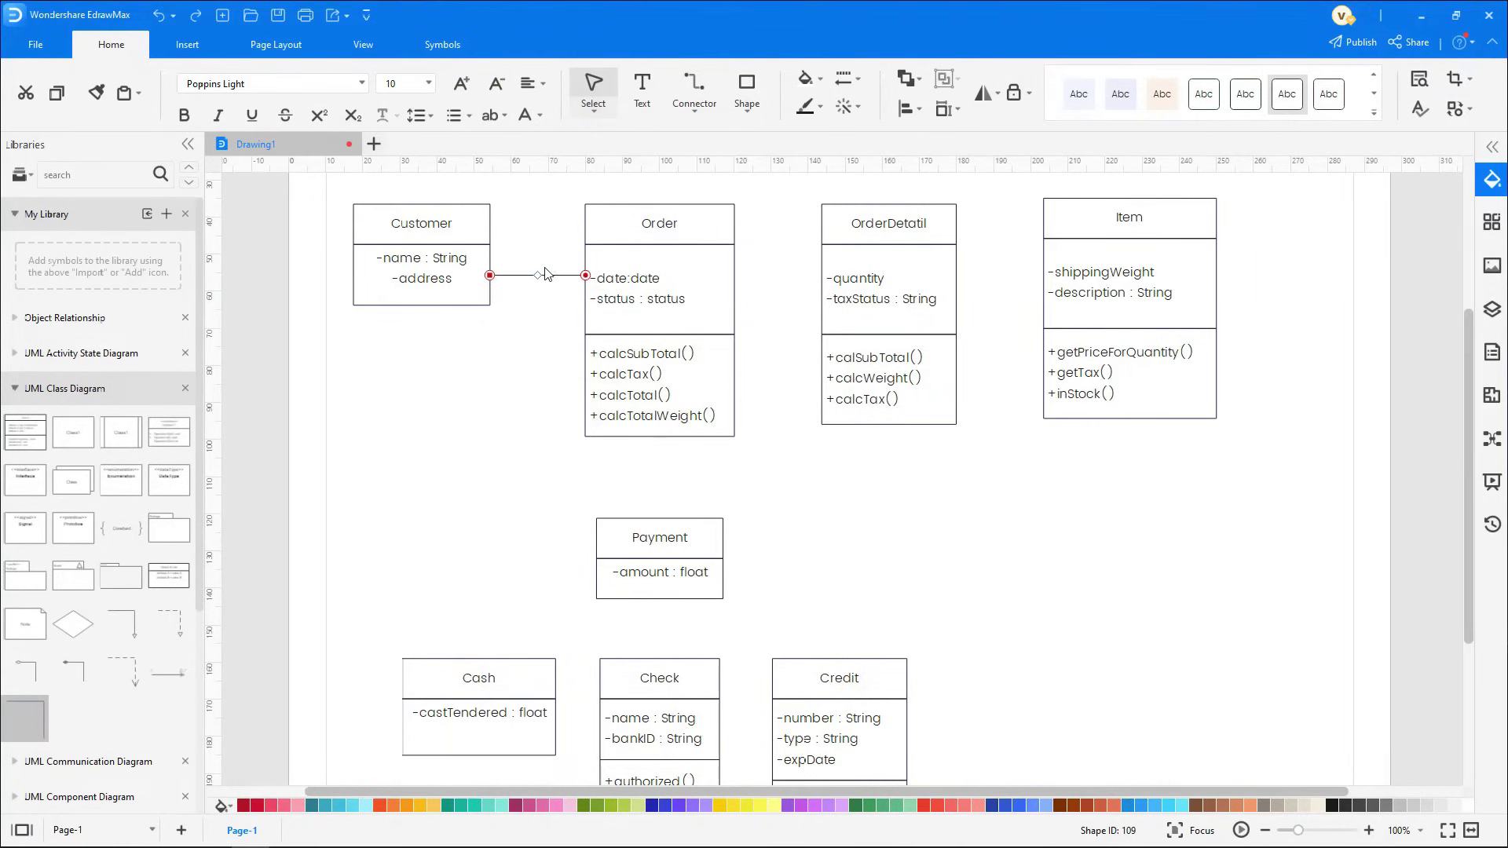
double_click(505, 263)
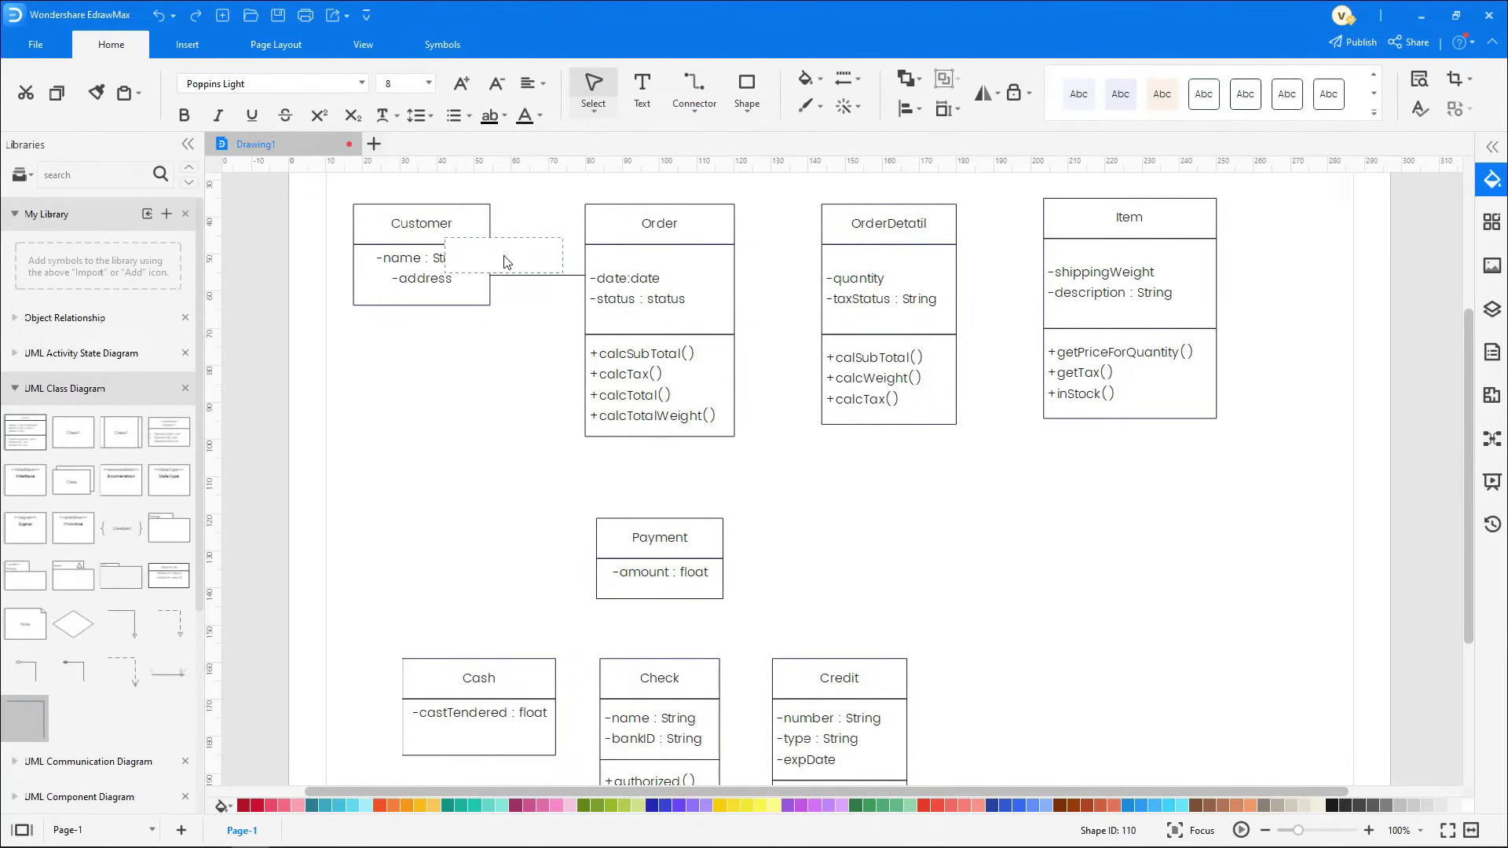
text(1)
click(505, 296)
click(562, 295)
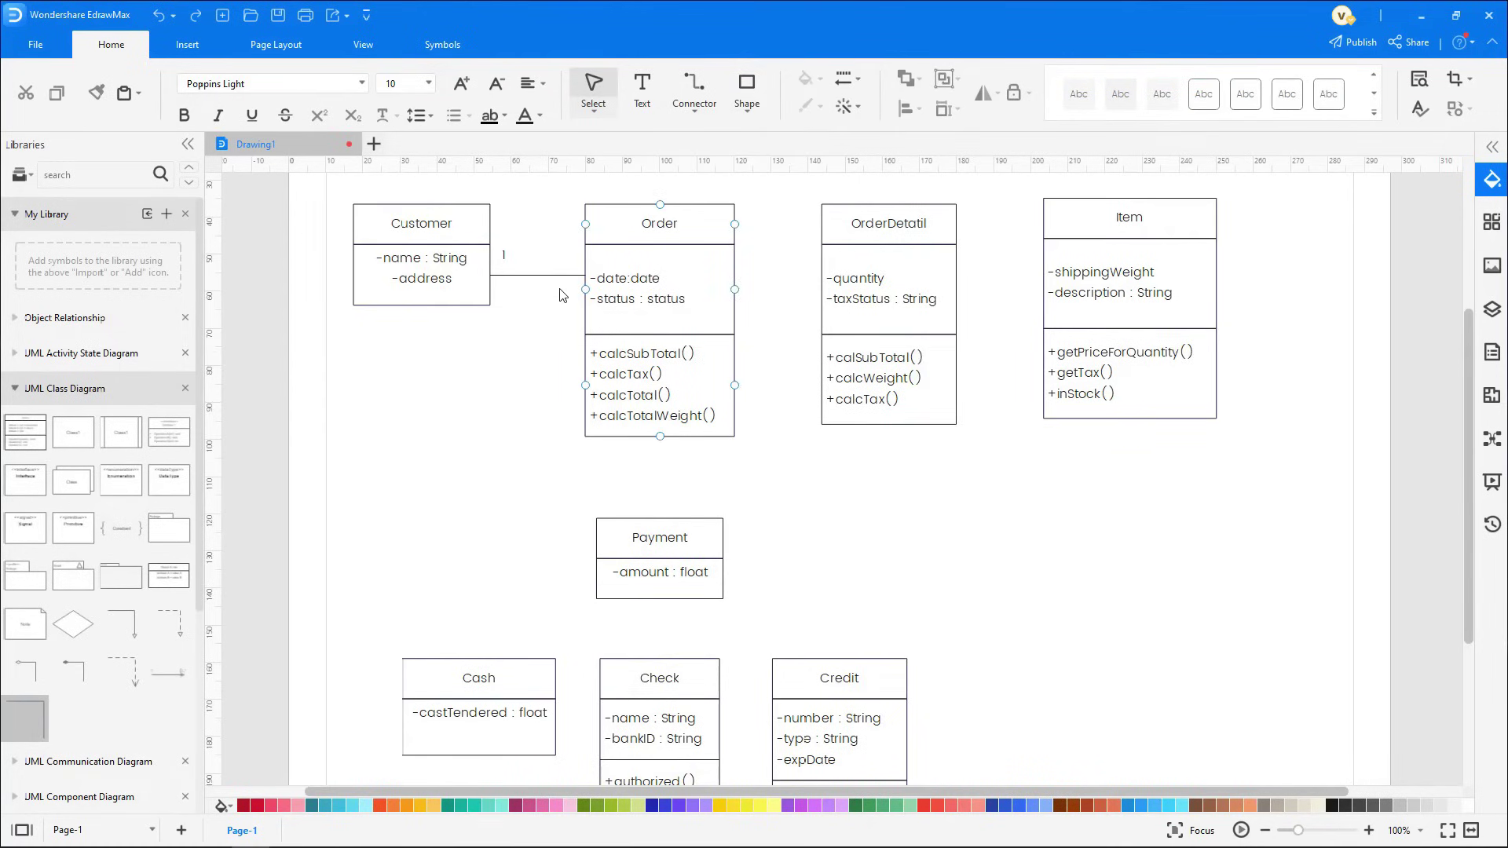
double_click(563, 295)
text(0)
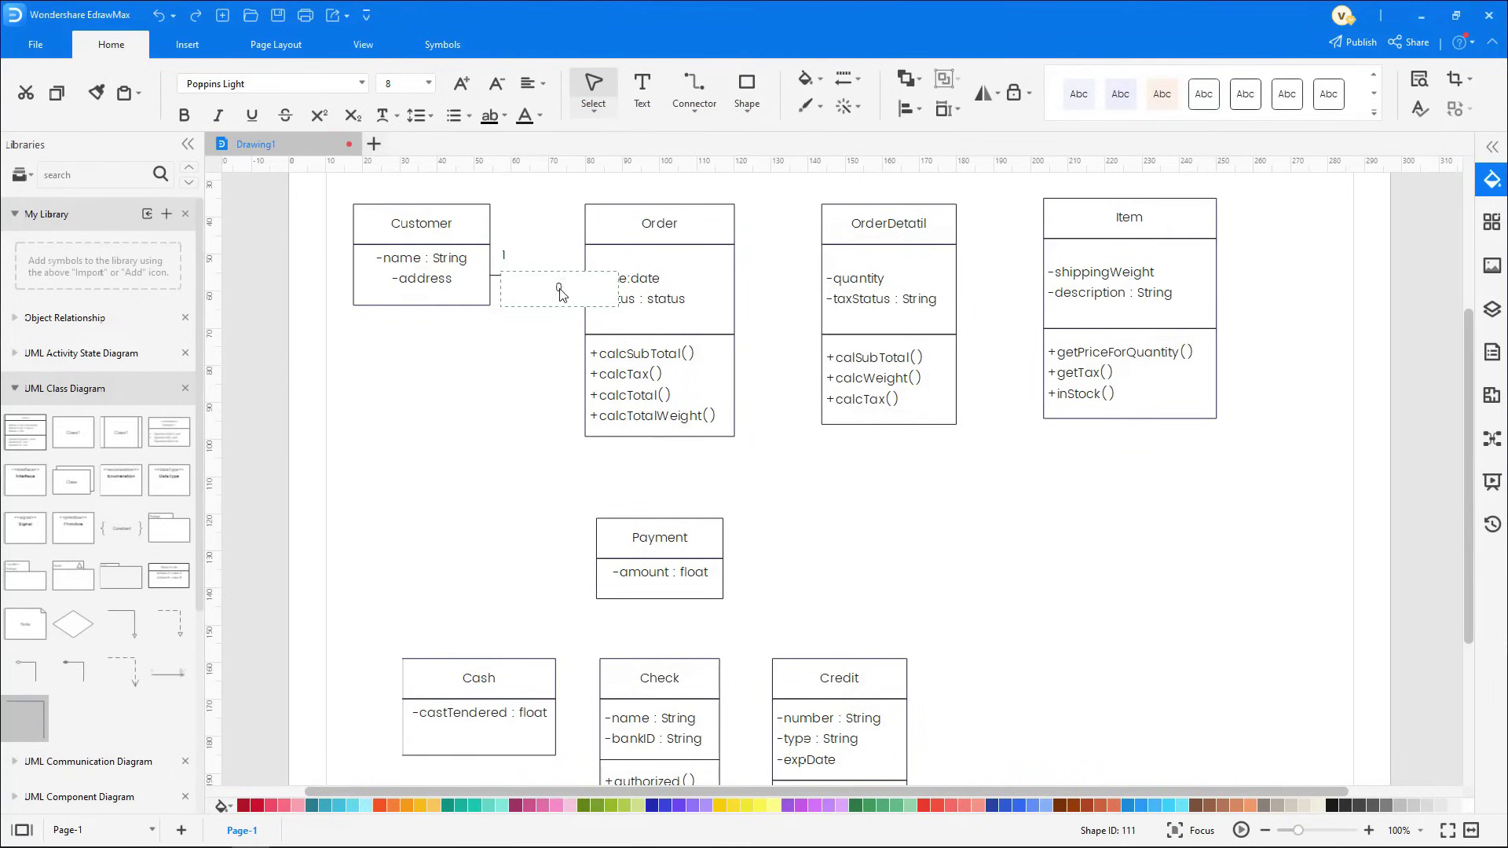
text(..*)
click(560, 335)
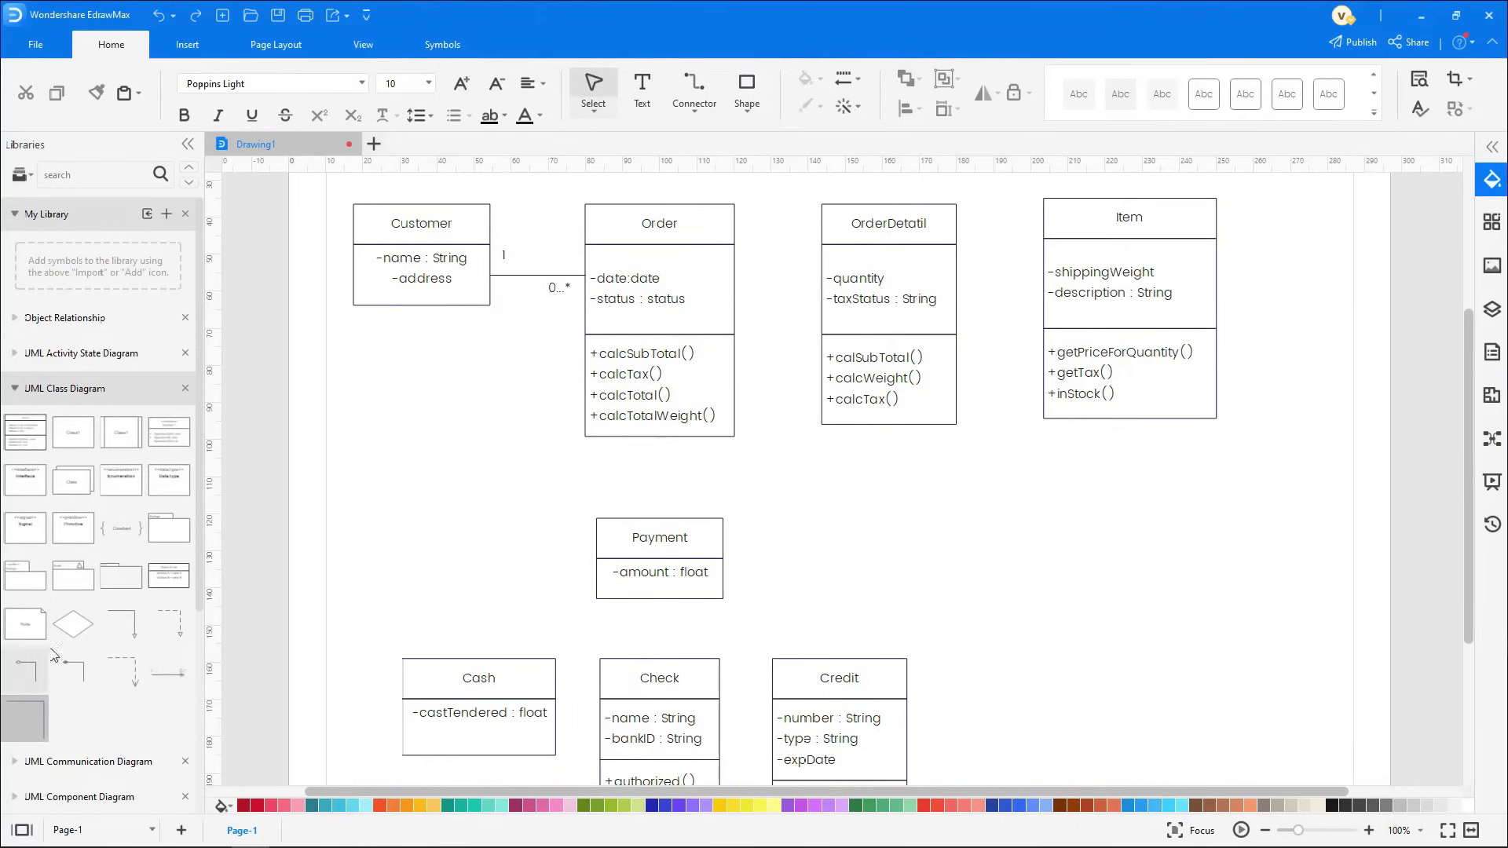
Join Order and OrderDetatil with an aggregation labelled 1, line item and 1..*
drag(48, 660, 444, 480)
drag(405, 423, 794, 292)
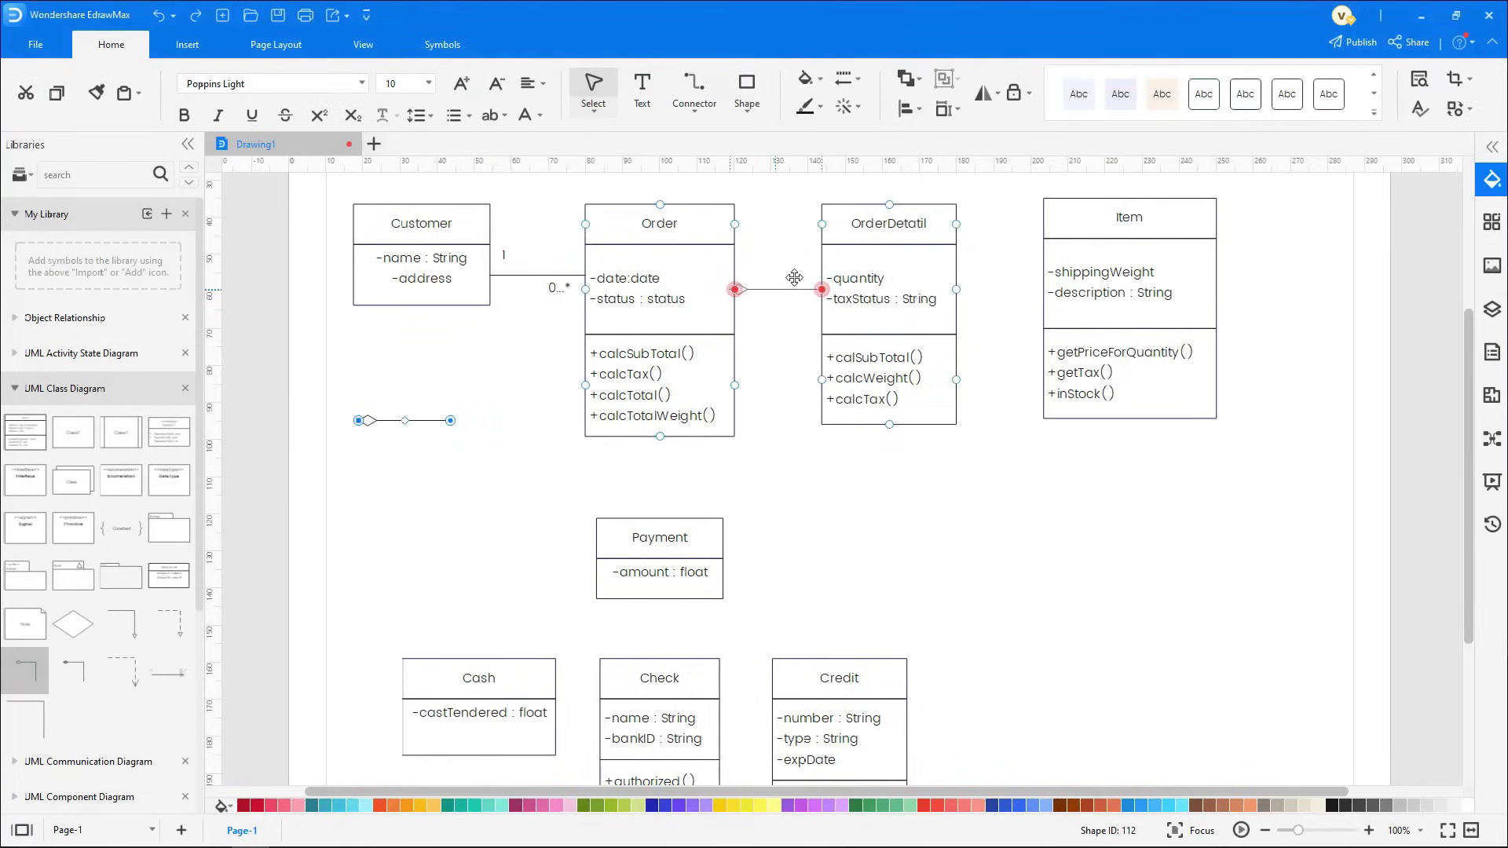
double_click(747, 274)
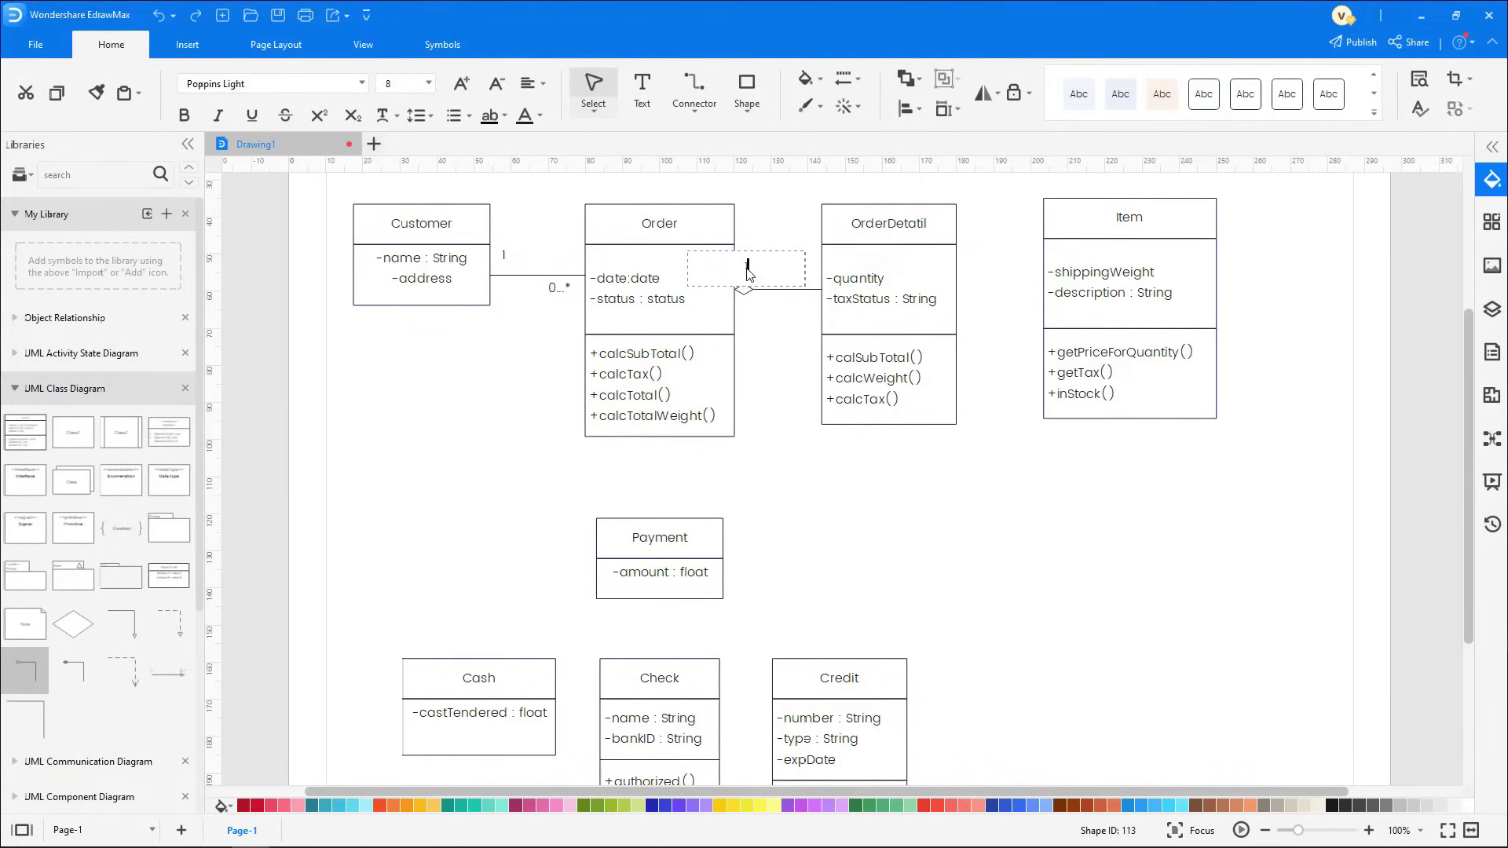
text(1)
double_click(811, 281)
text(line item)
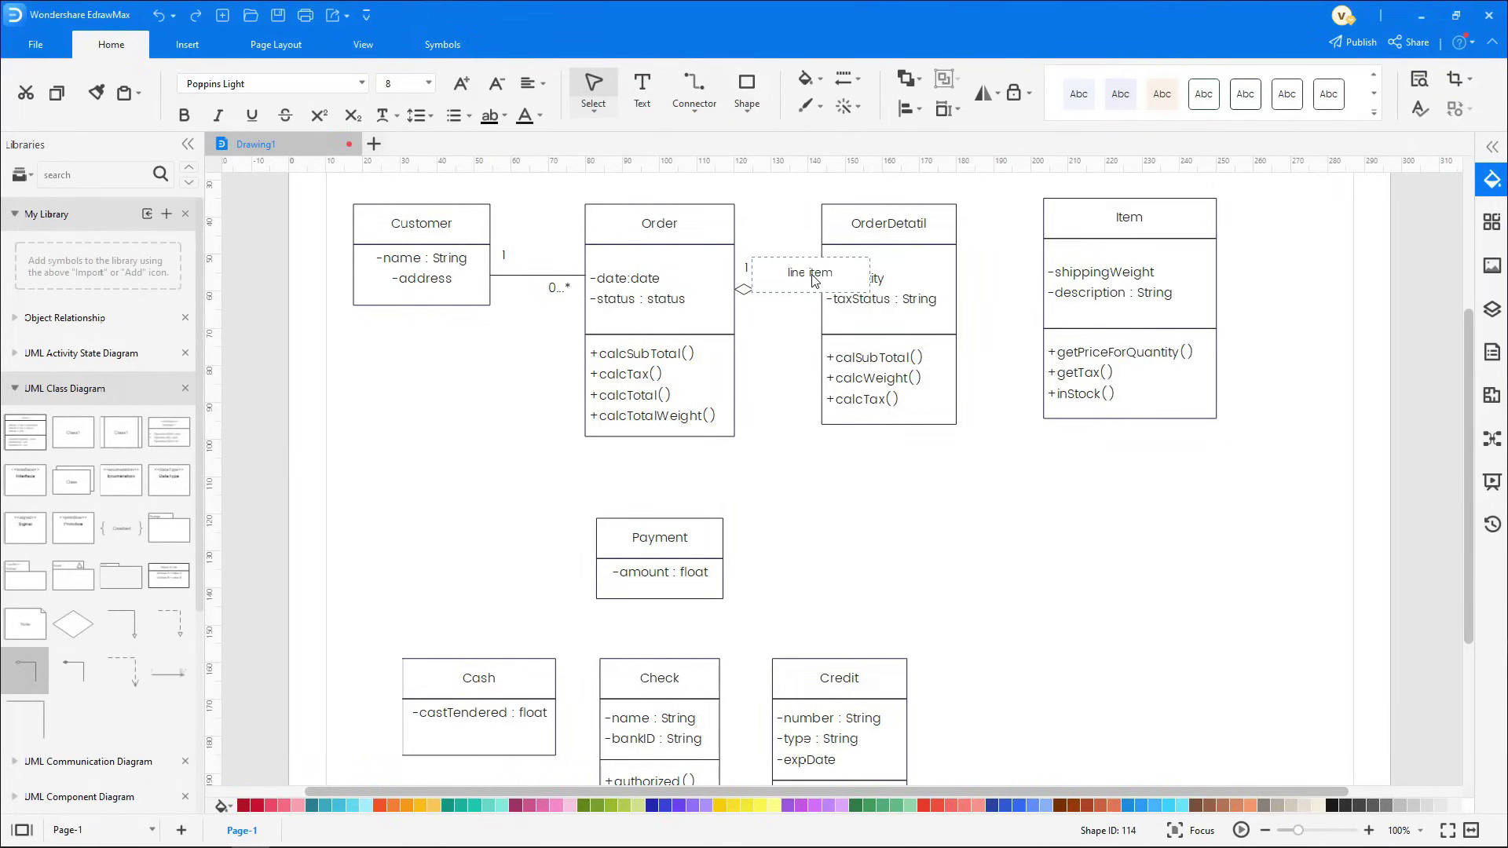
click(813, 280)
drag(812, 280, 794, 277)
double_click(795, 317)
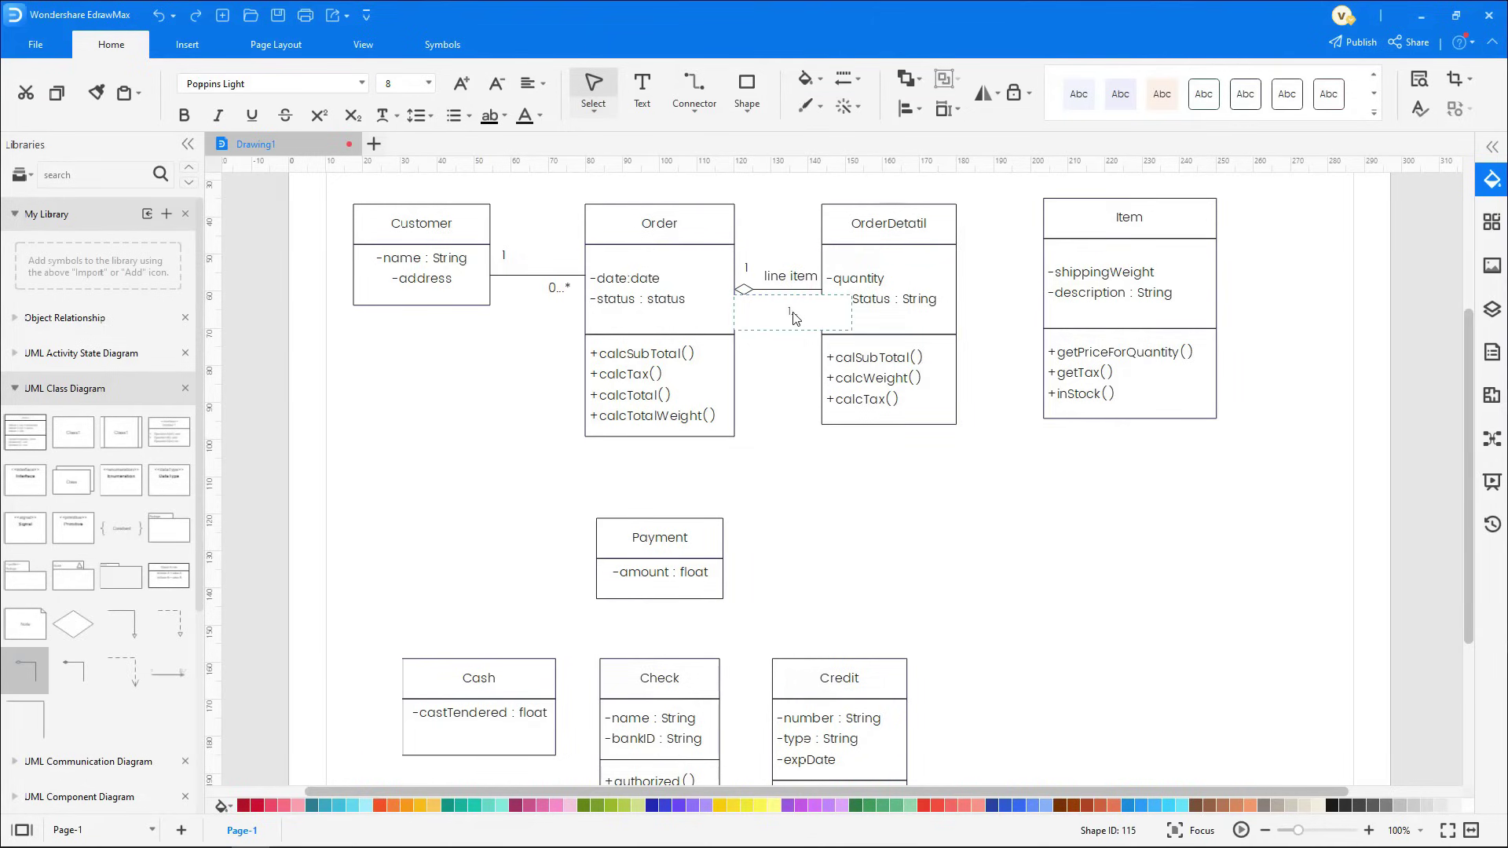
text(1..*)
key(Escape)
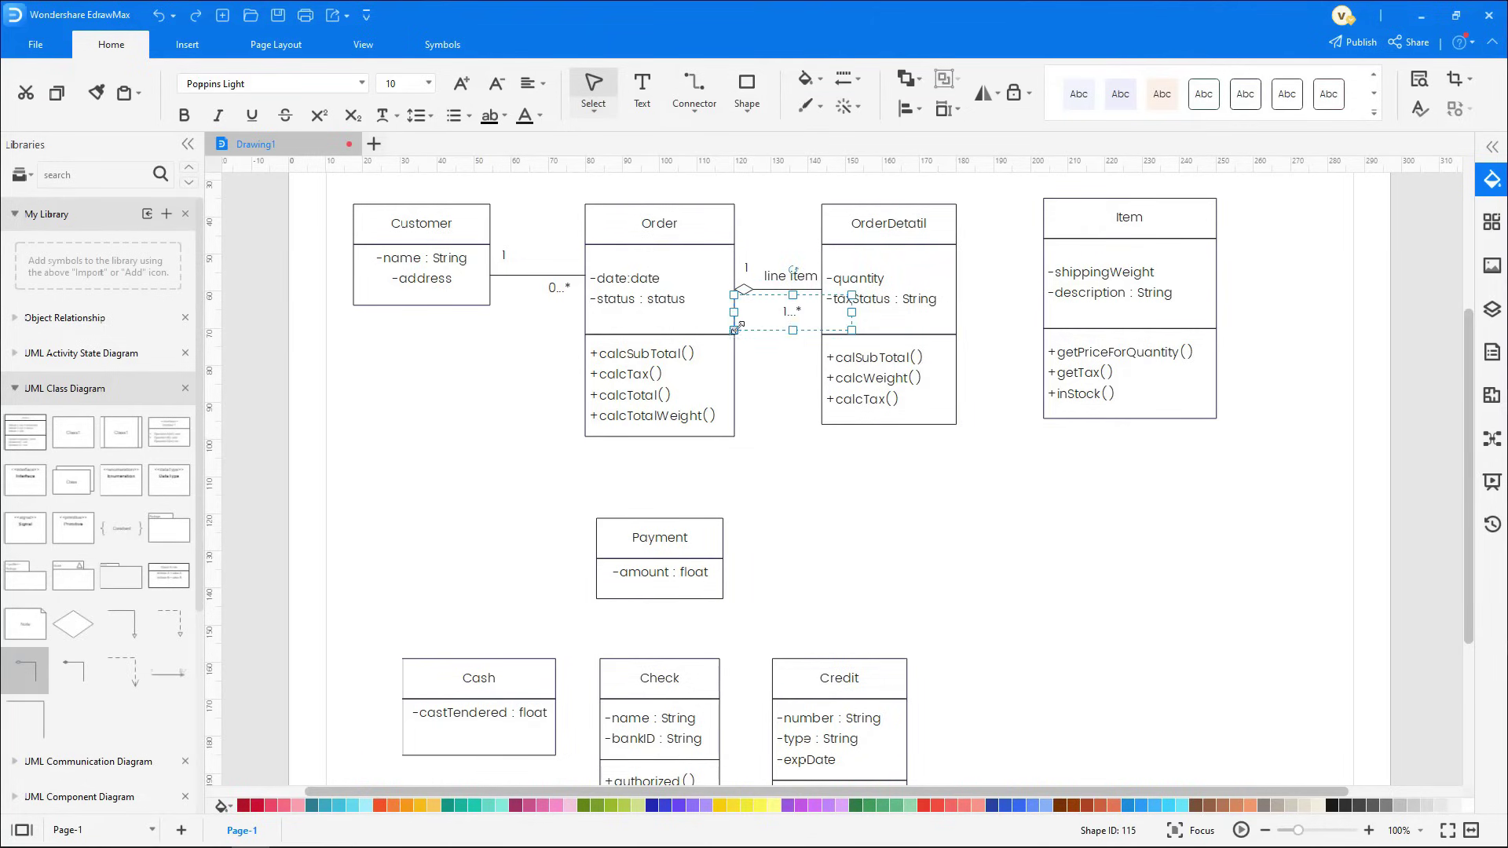
drag(810, 307, 799, 300)
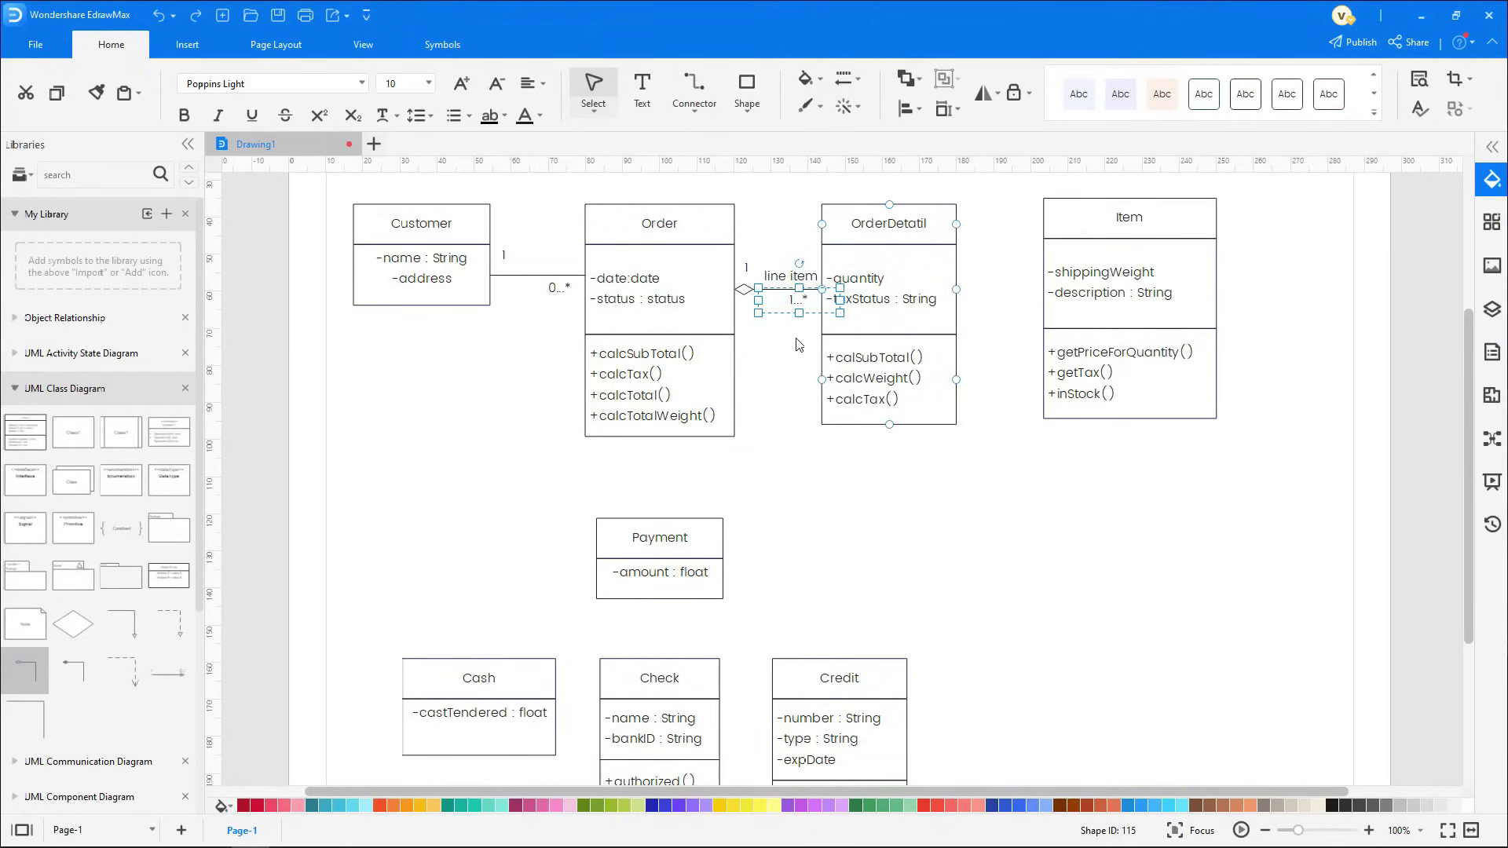
click(798, 344)
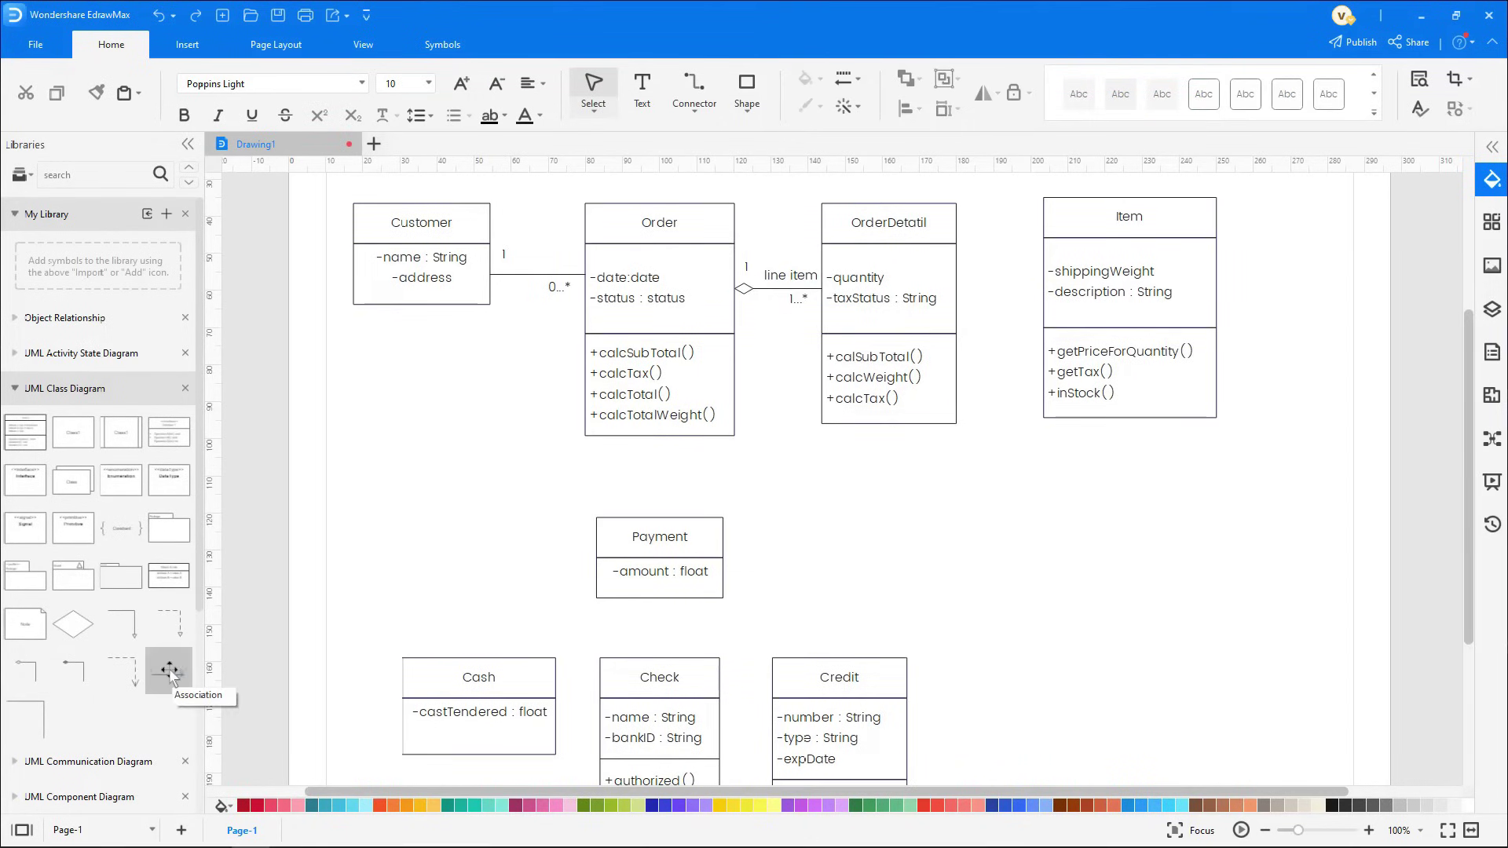
Link OrderDetatil to Item with an association (0..* and 1), and connect Order to Payment
drag(170, 674, 986, 289)
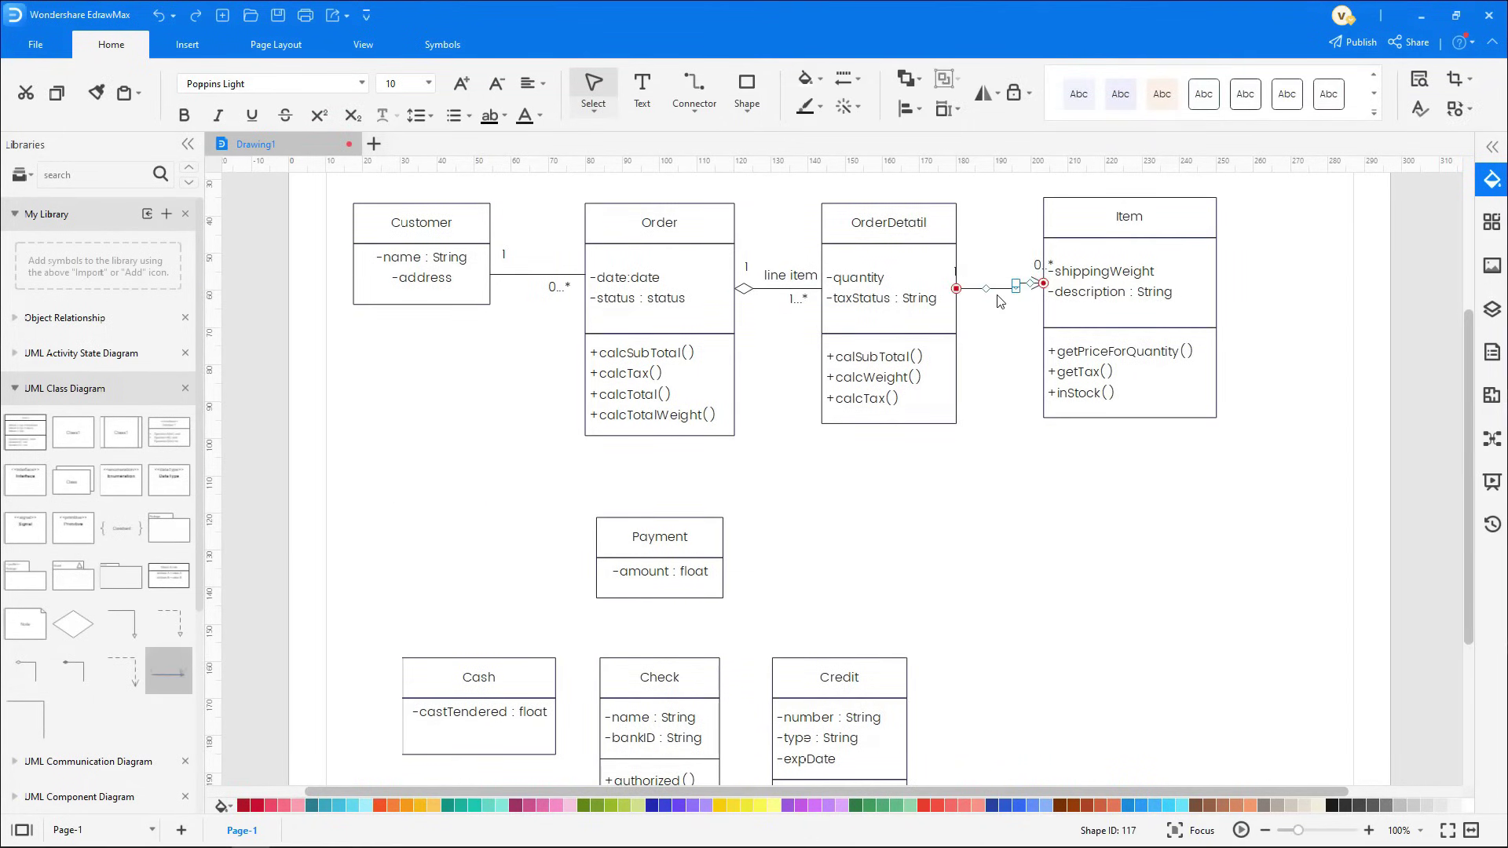
click(958, 276)
double_click(955, 271)
click(959, 273)
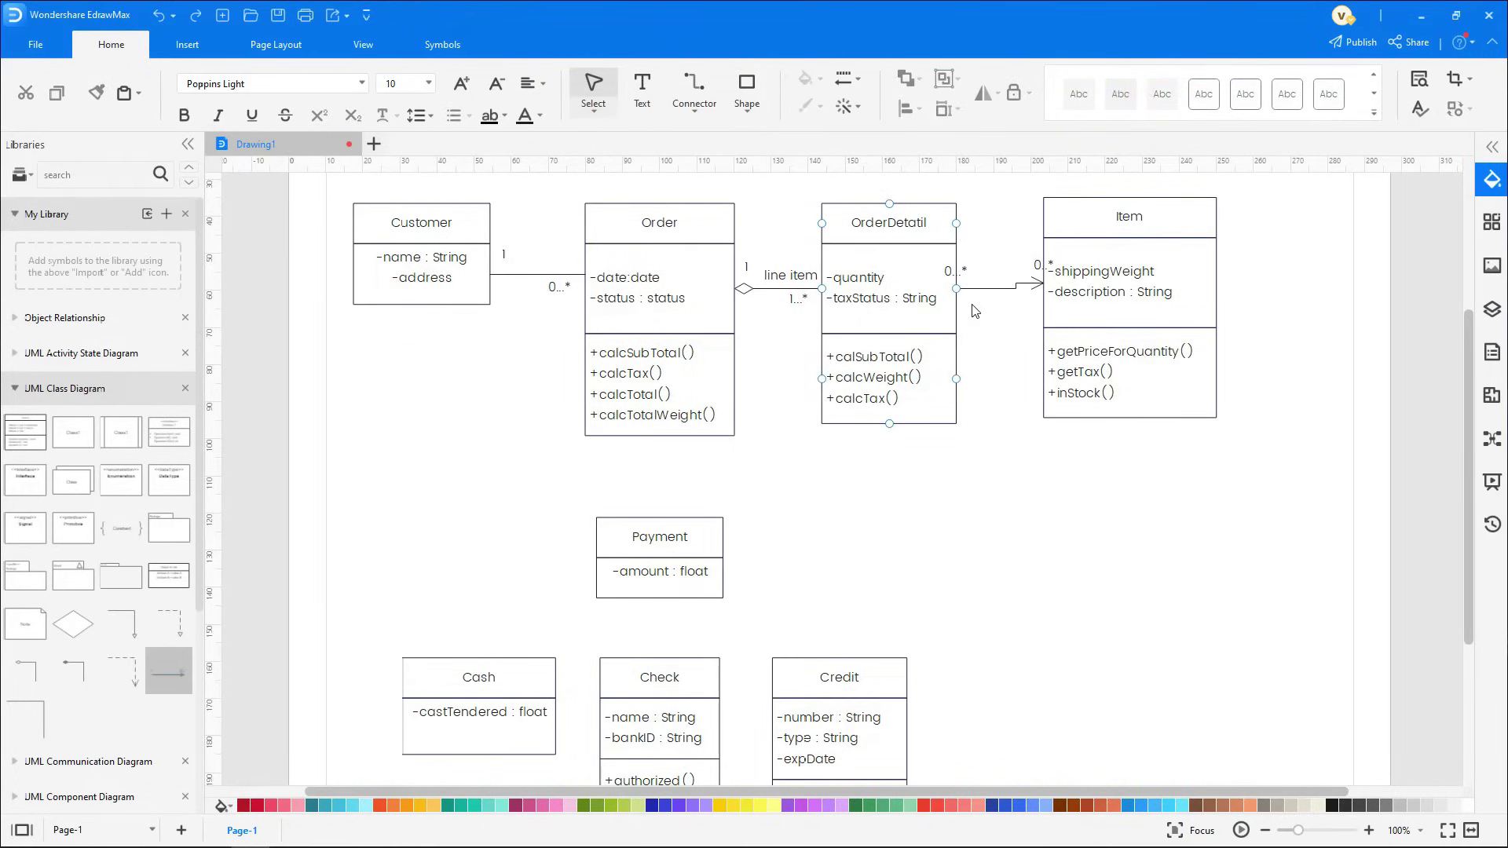
double_click(1043, 267)
text(1)
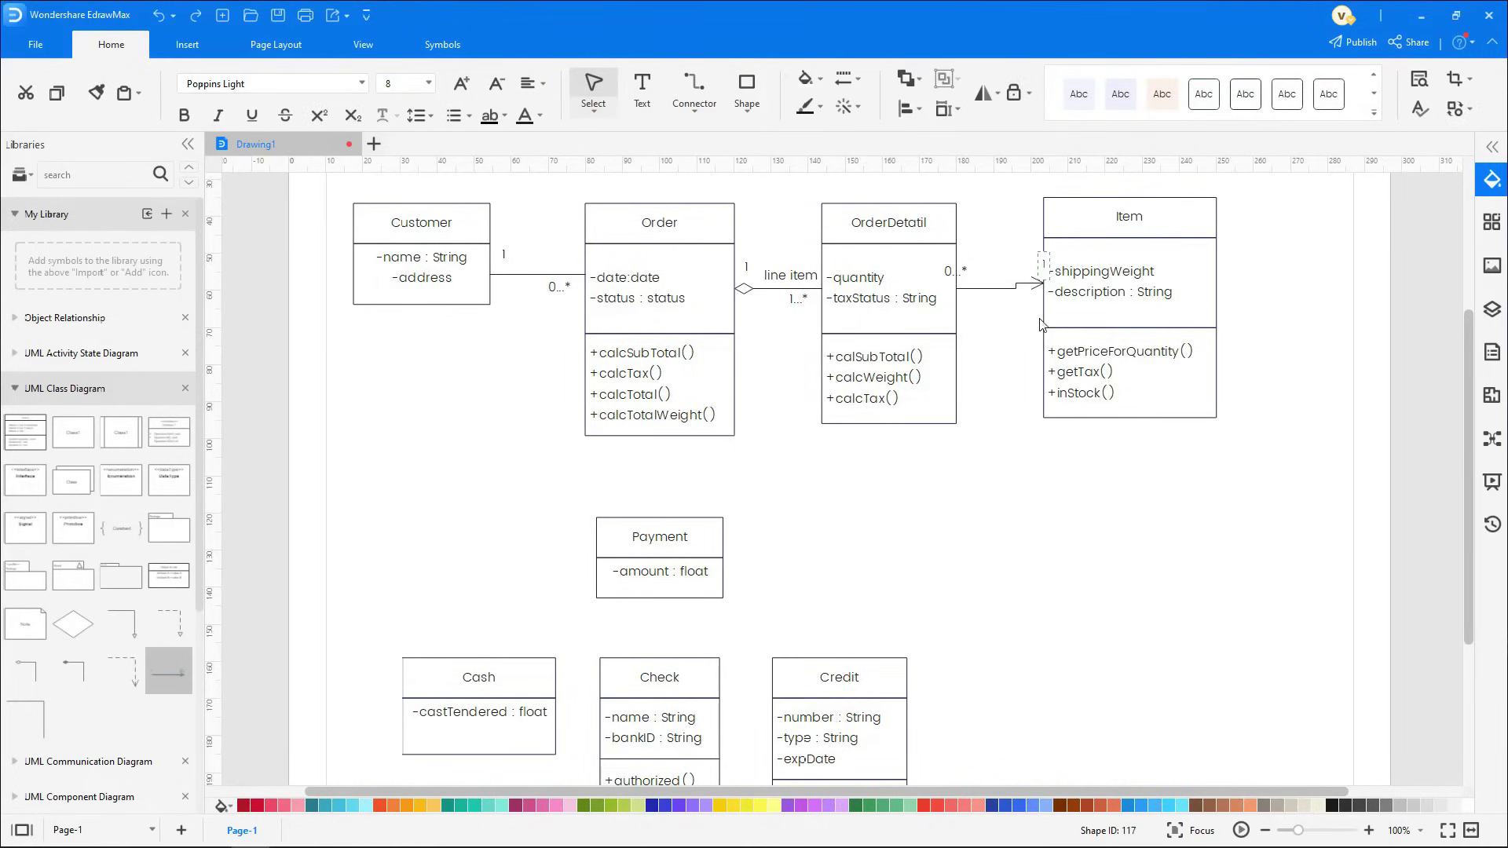
click(1038, 329)
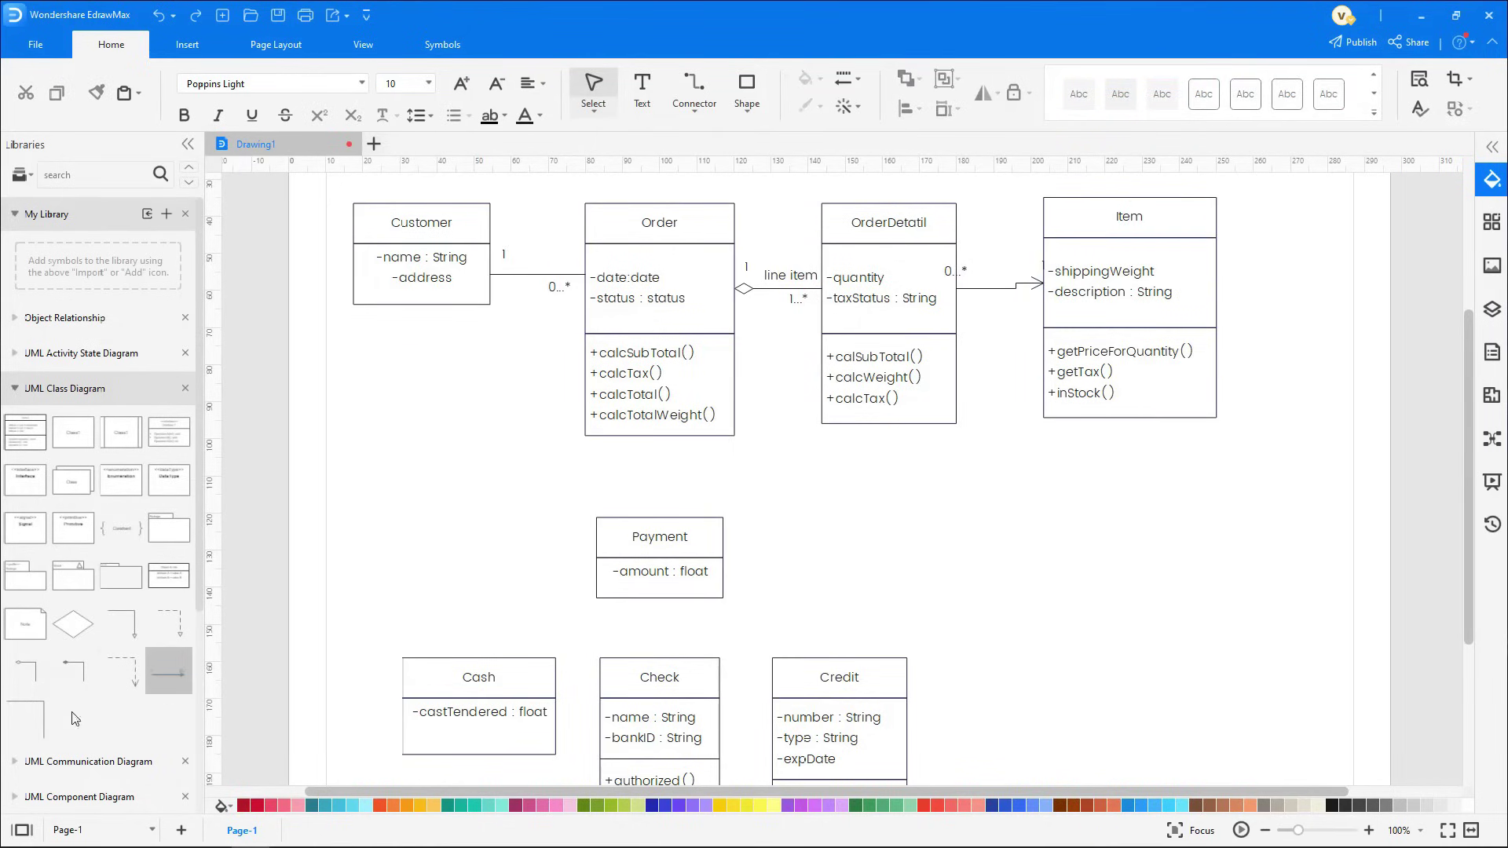
drag(26, 719, 443, 503)
drag(447, 441, 662, 503)
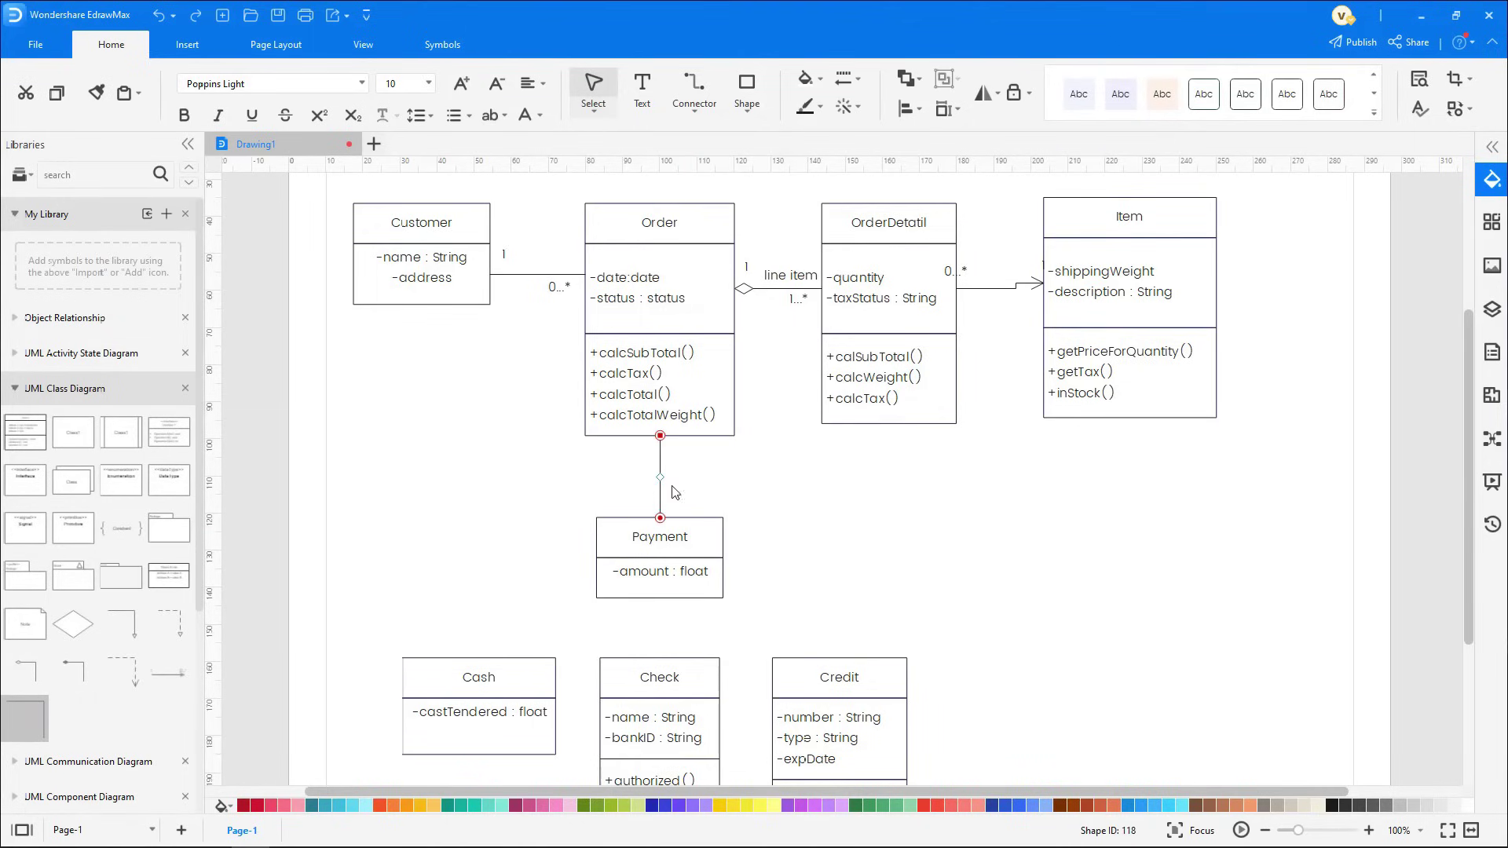
Label the Order–Payment association with multiplicities 1 at Order and 1..* at Payment
double_click(677, 450)
text(1)
double_click(636, 505)
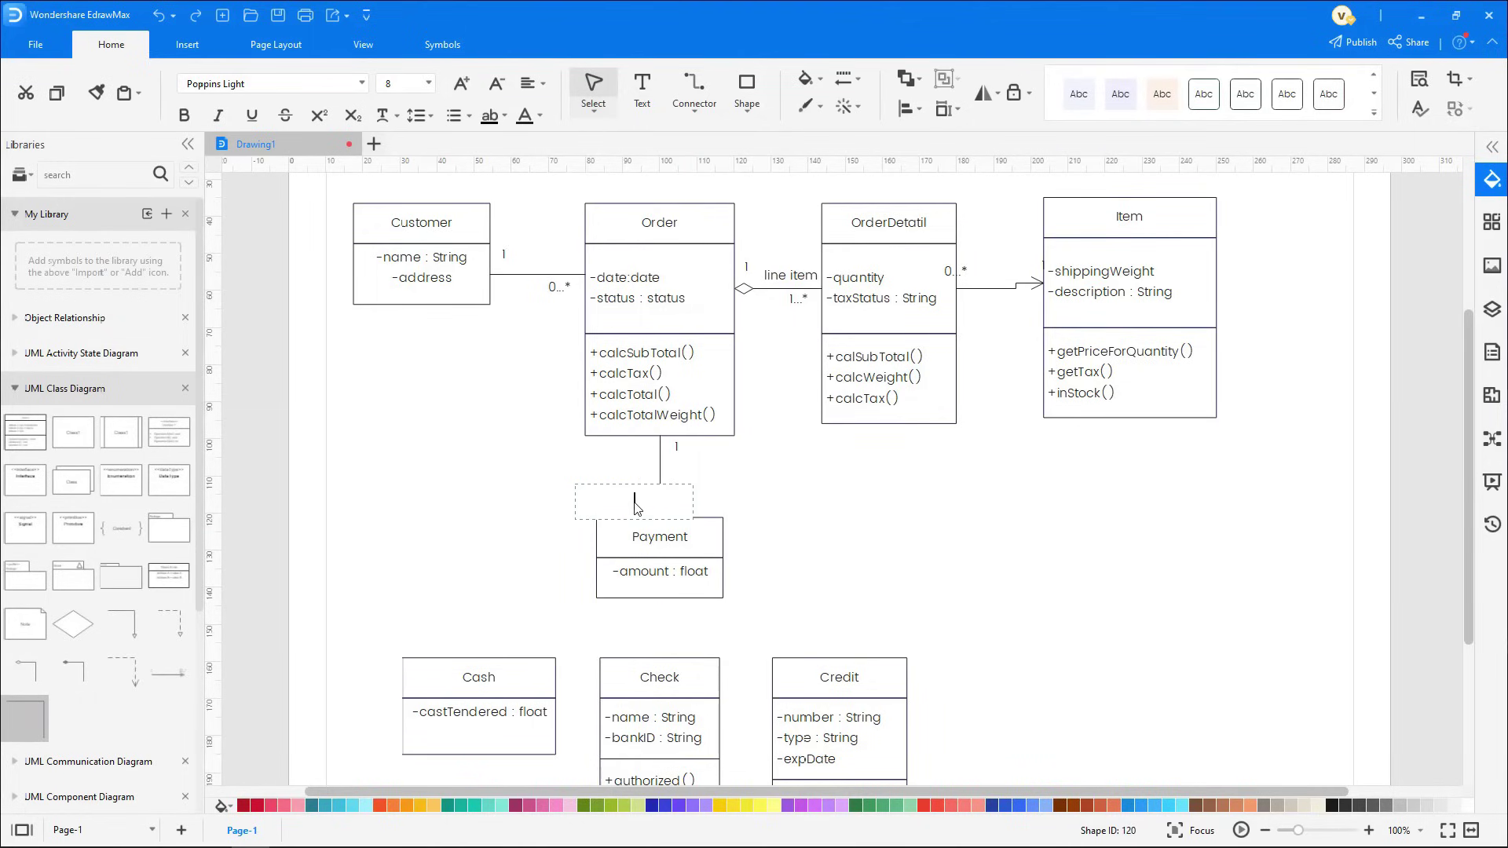
text(1..*)
click(588, 545)
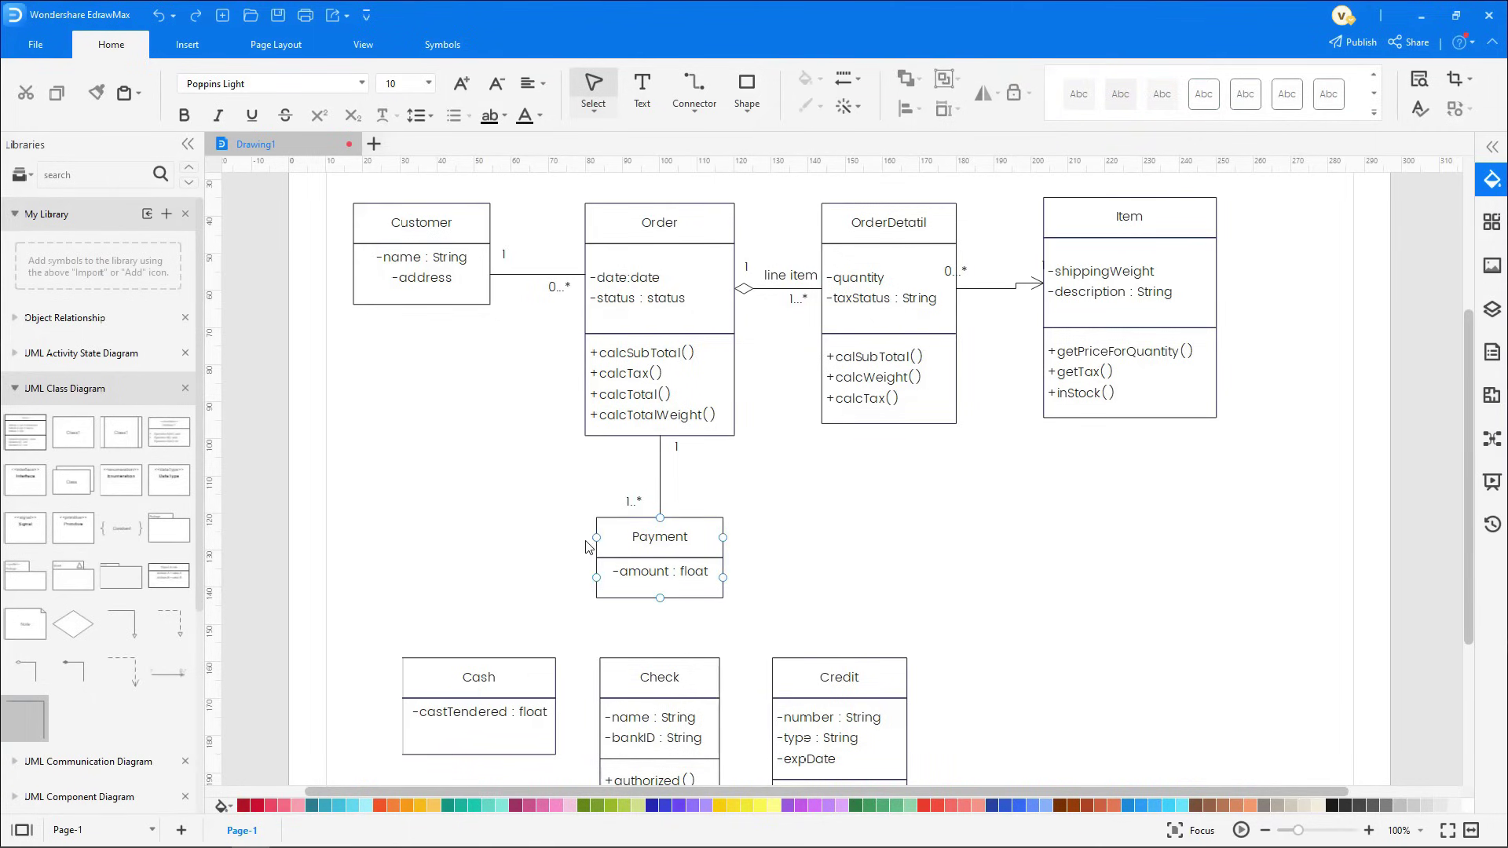
Connect Credit and Cash to Payment with generalization arrows, removing a misplaced connector
drag(121, 623, 844, 653)
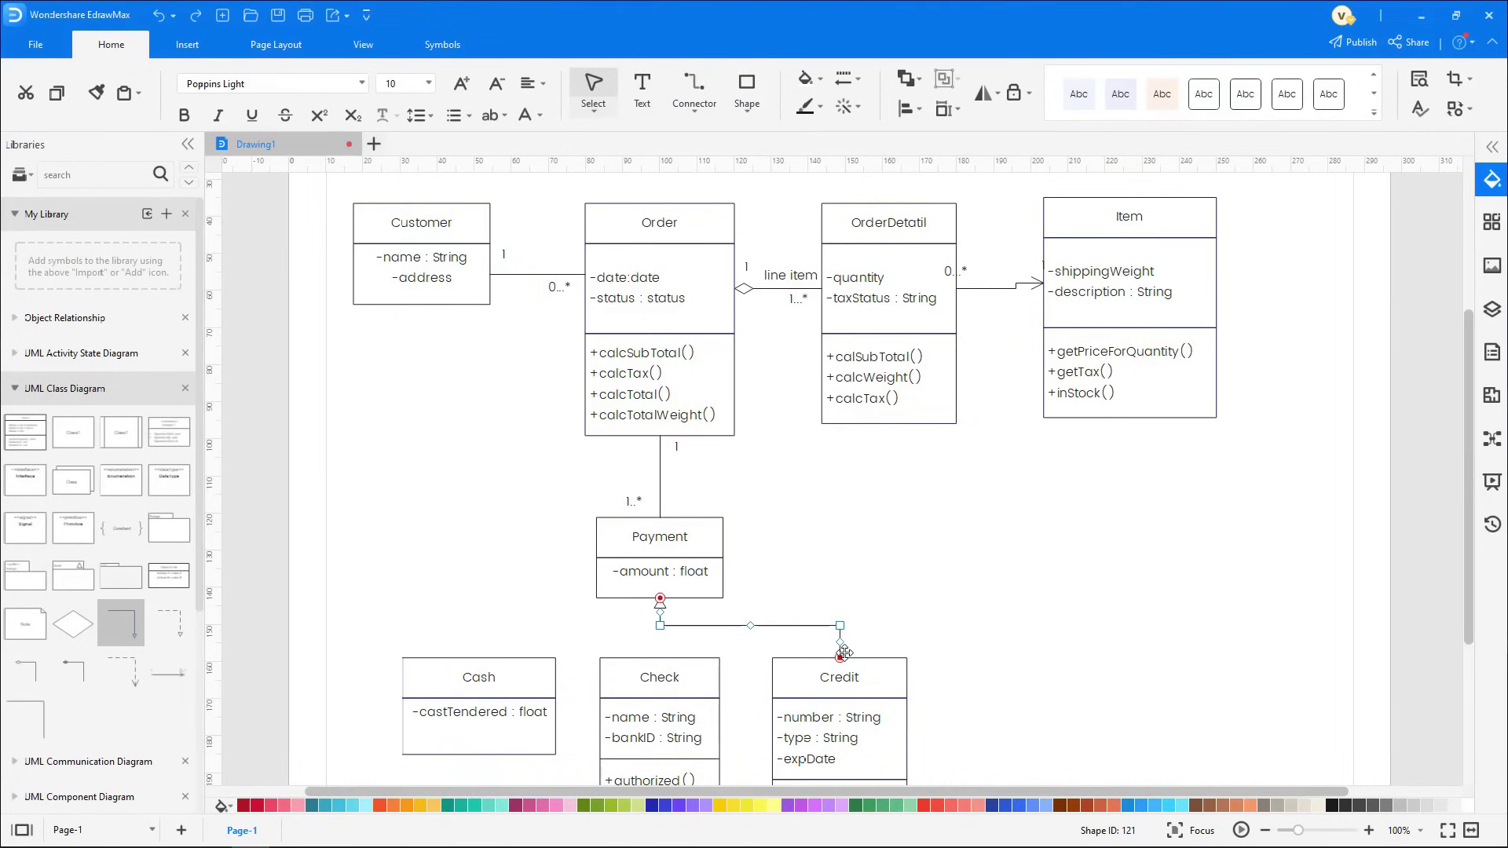
drag(123, 628, 469, 629)
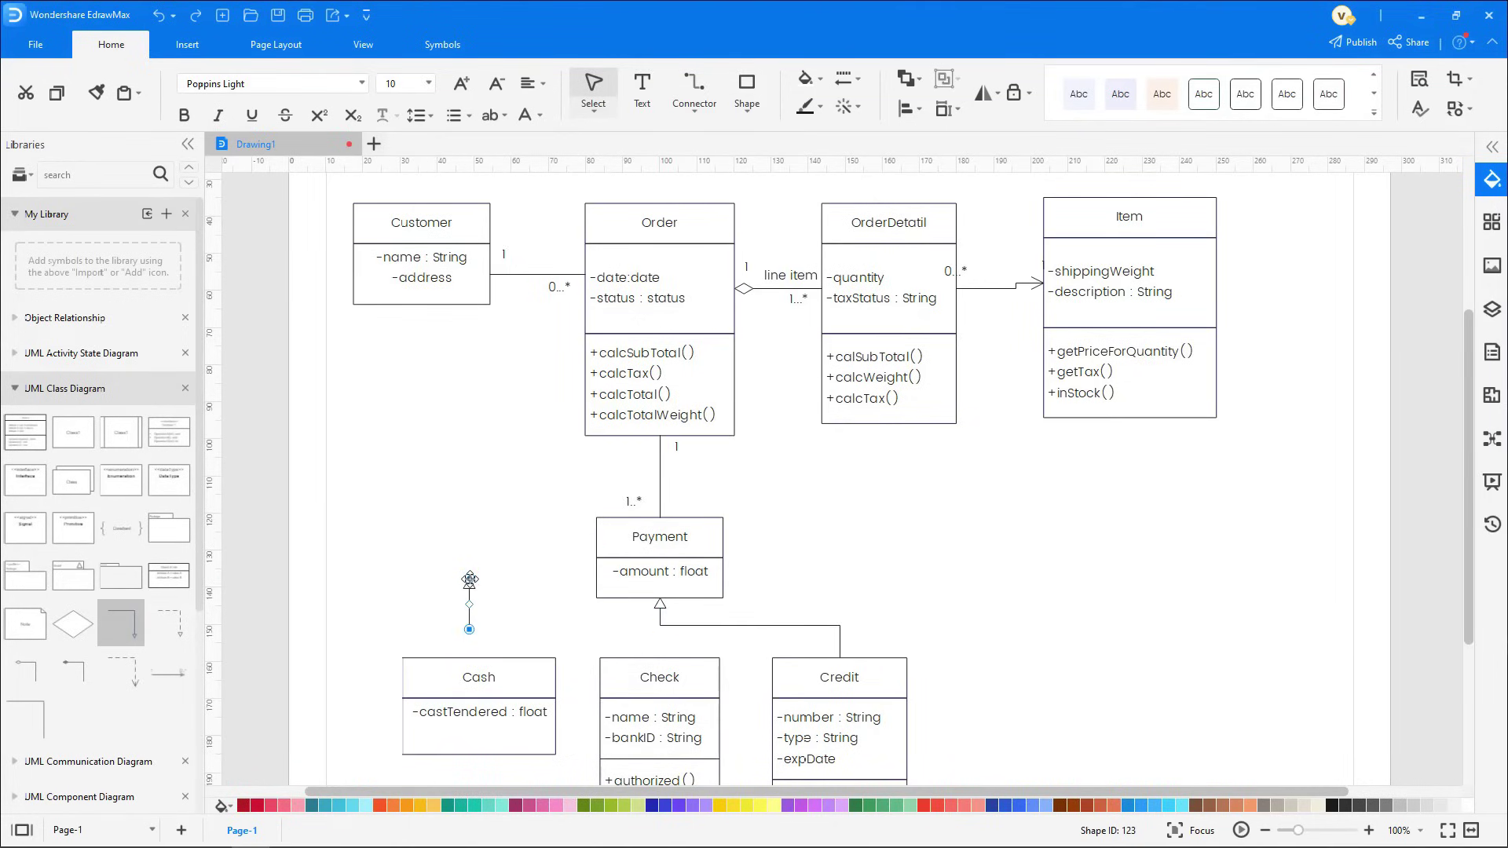
key(Delete)
drag(125, 624, 660, 599)
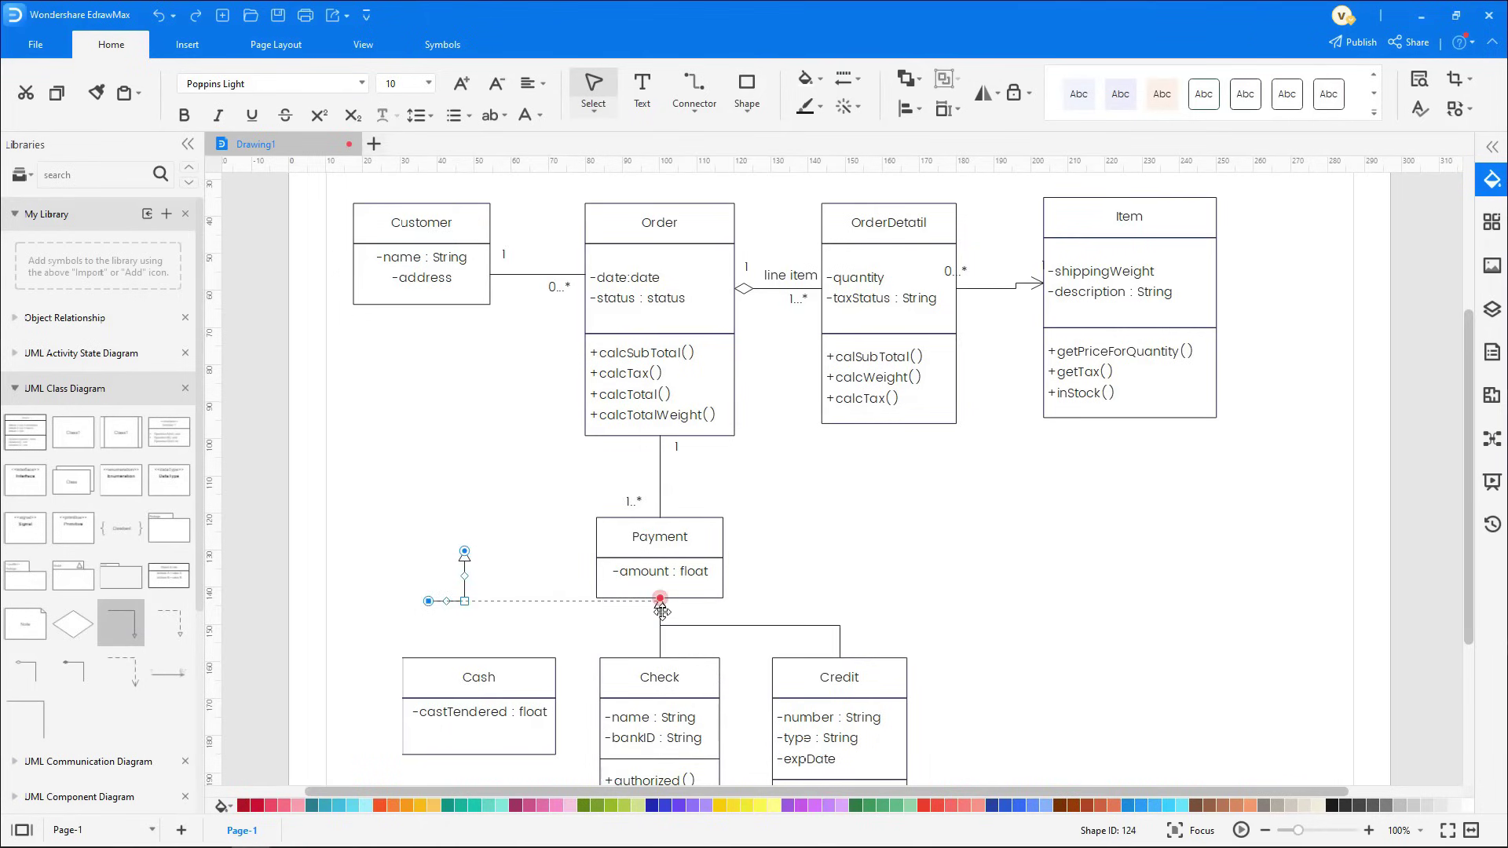
drag(543, 601, 544, 620)
drag(428, 621, 491, 628)
click(439, 634)
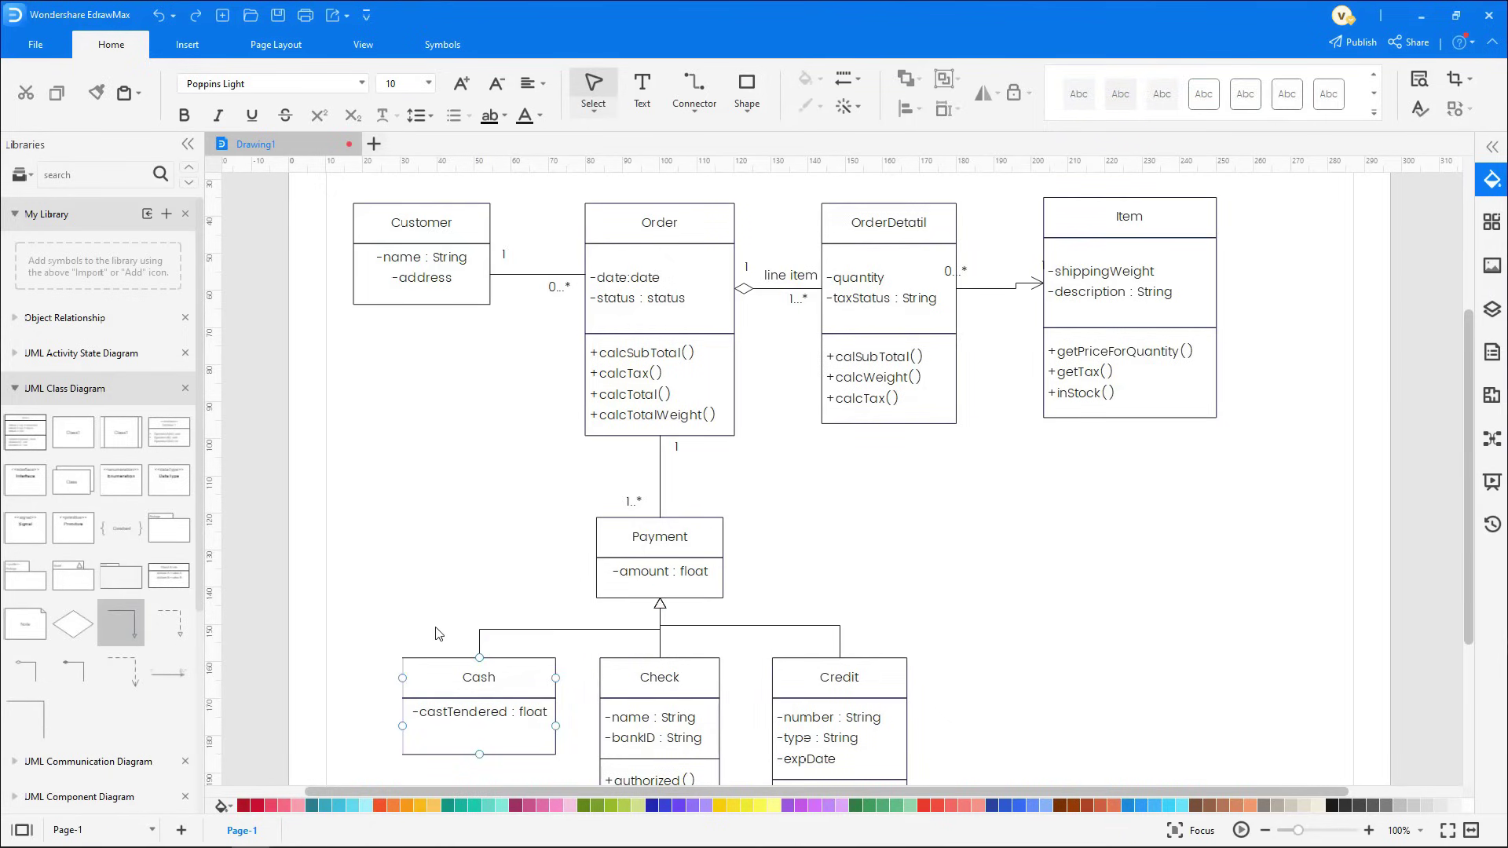
Add a 'Class Diagram Example' text title above the diagram, enlarged to size 13 and bold
scroll(442, 625, up, 2)
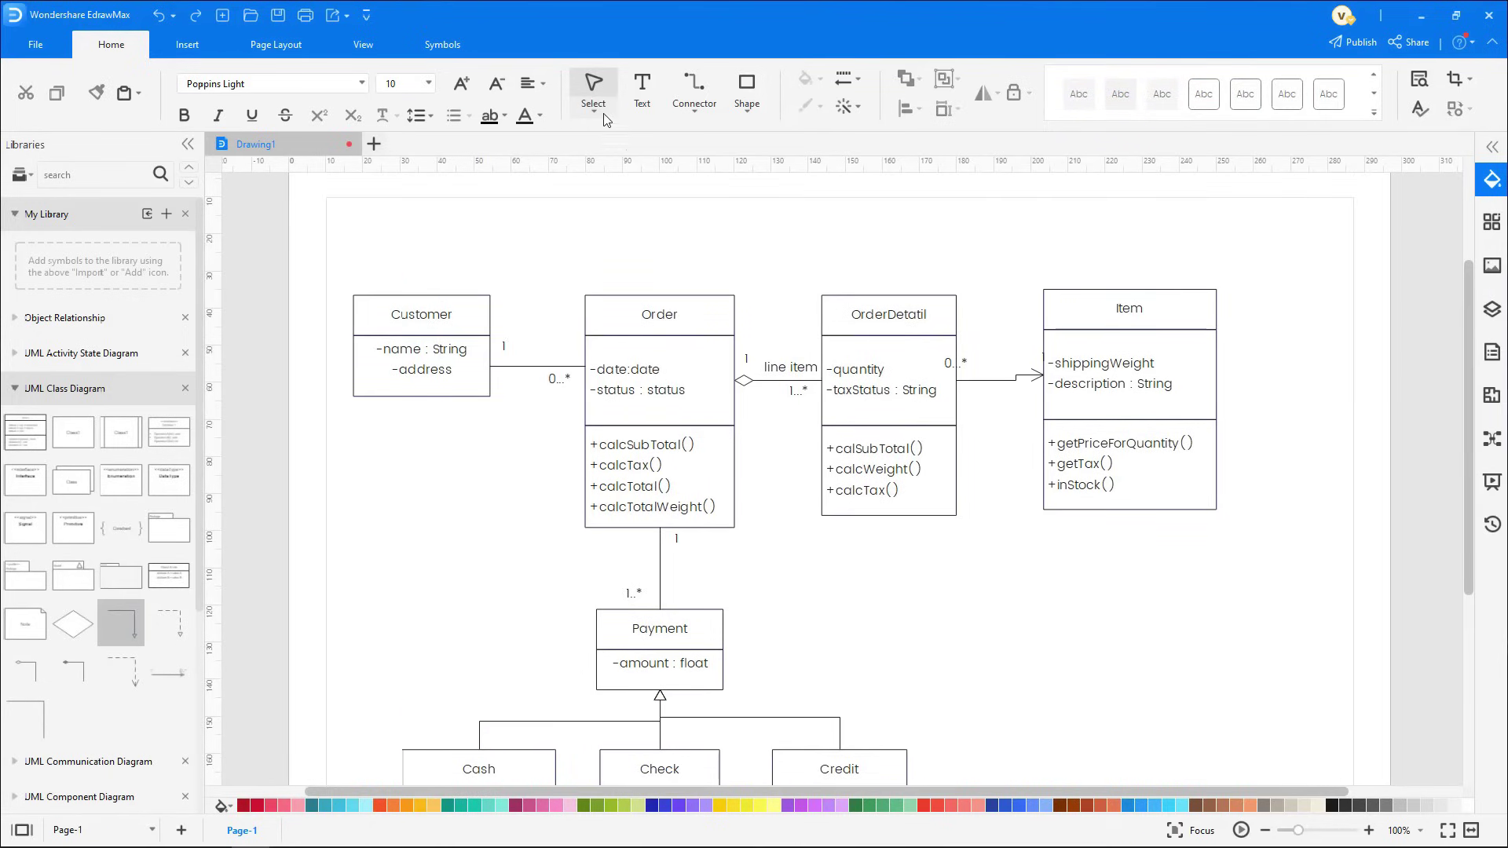
click(642, 87)
drag(604, 220, 924, 275)
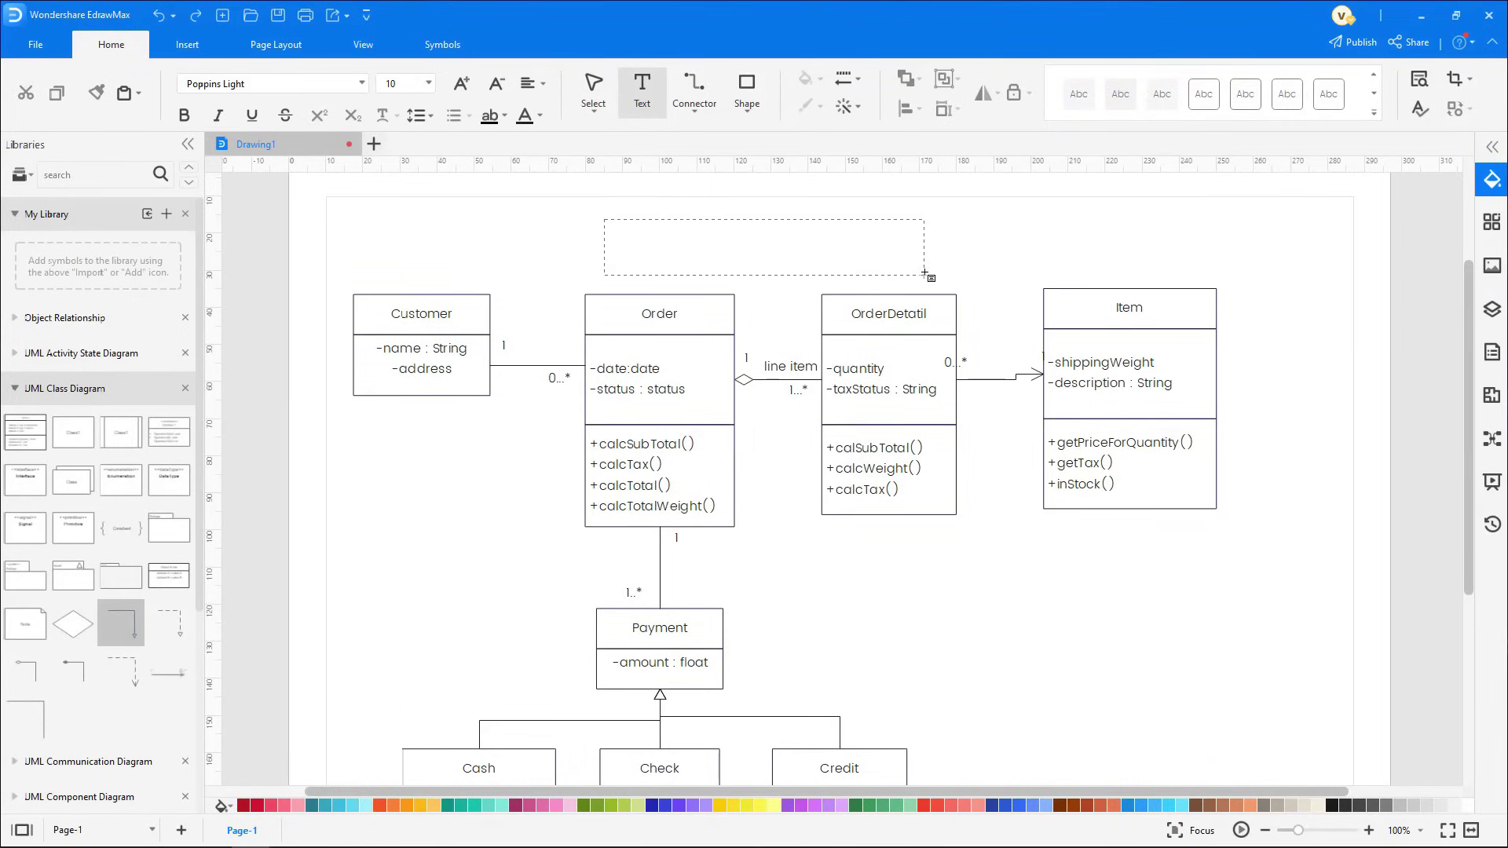
text(Clas)
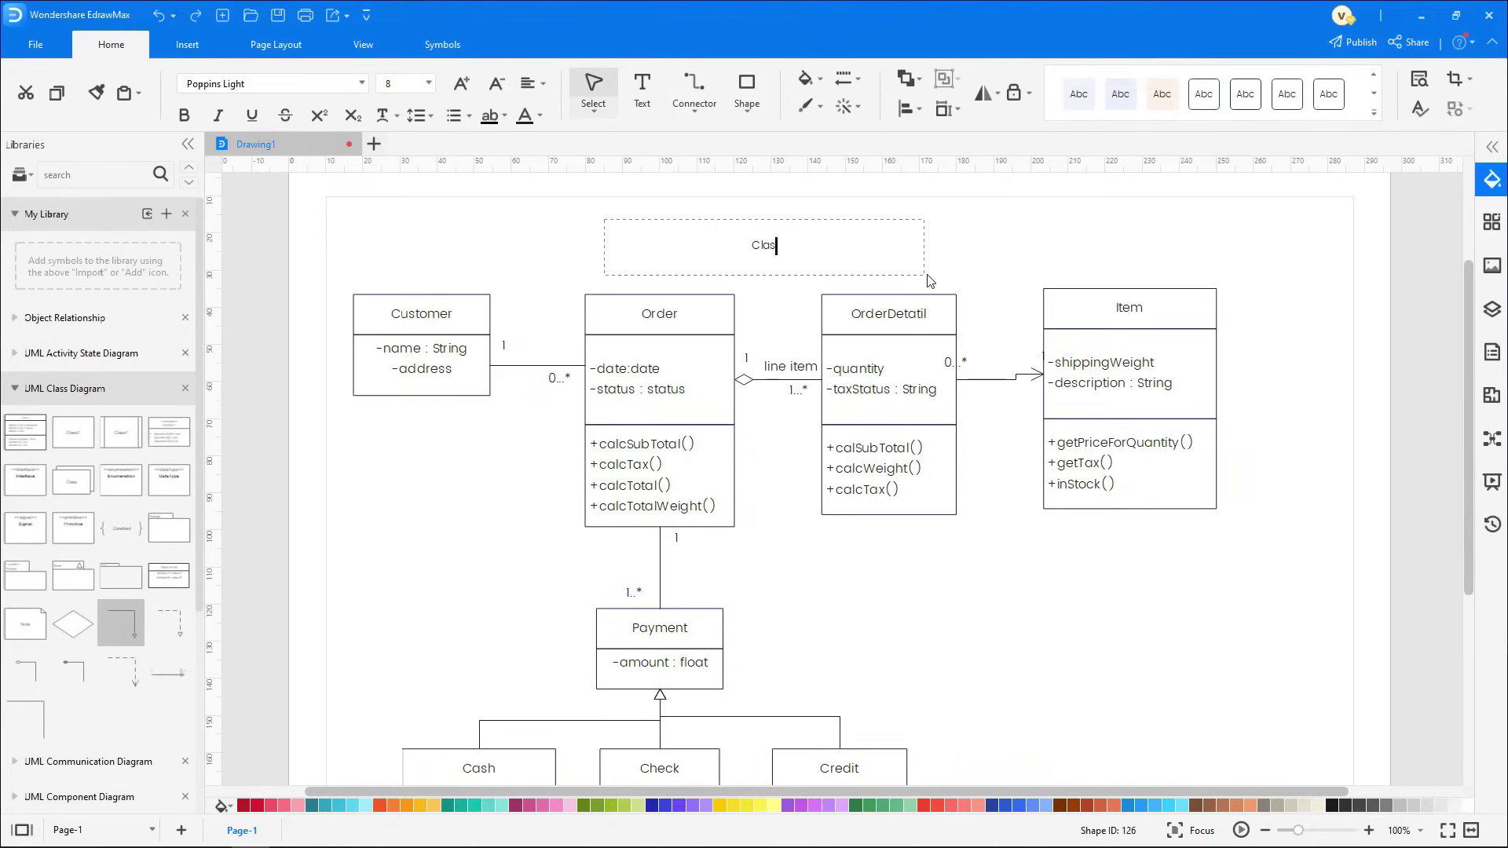
text(s Diagram Example)
key(ctrl+a)
click(461, 84)
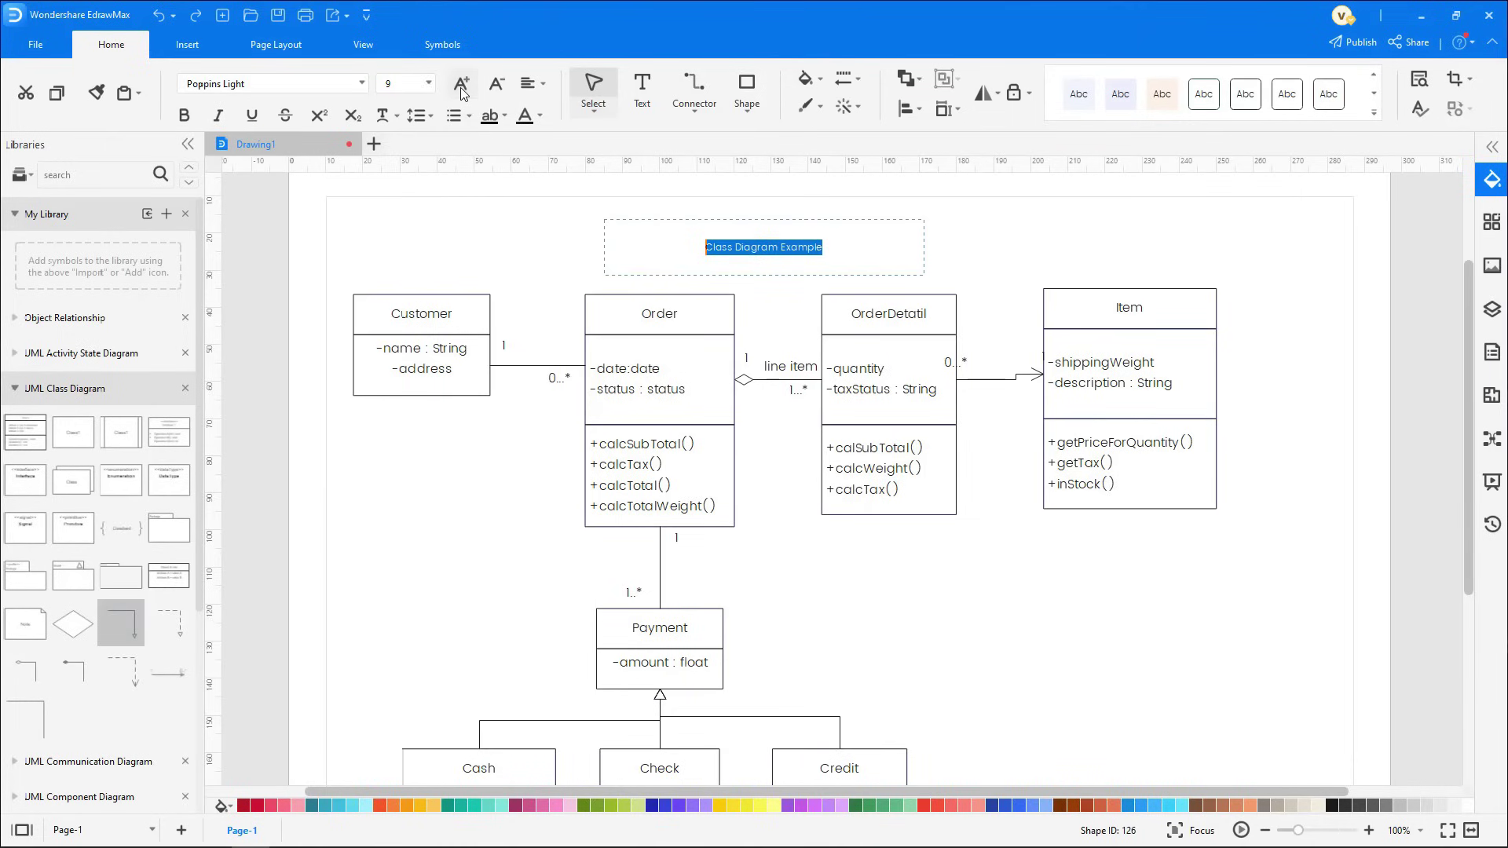
click(461, 84)
click(461, 84)
click(461, 84)
click(461, 84)
click(188, 118)
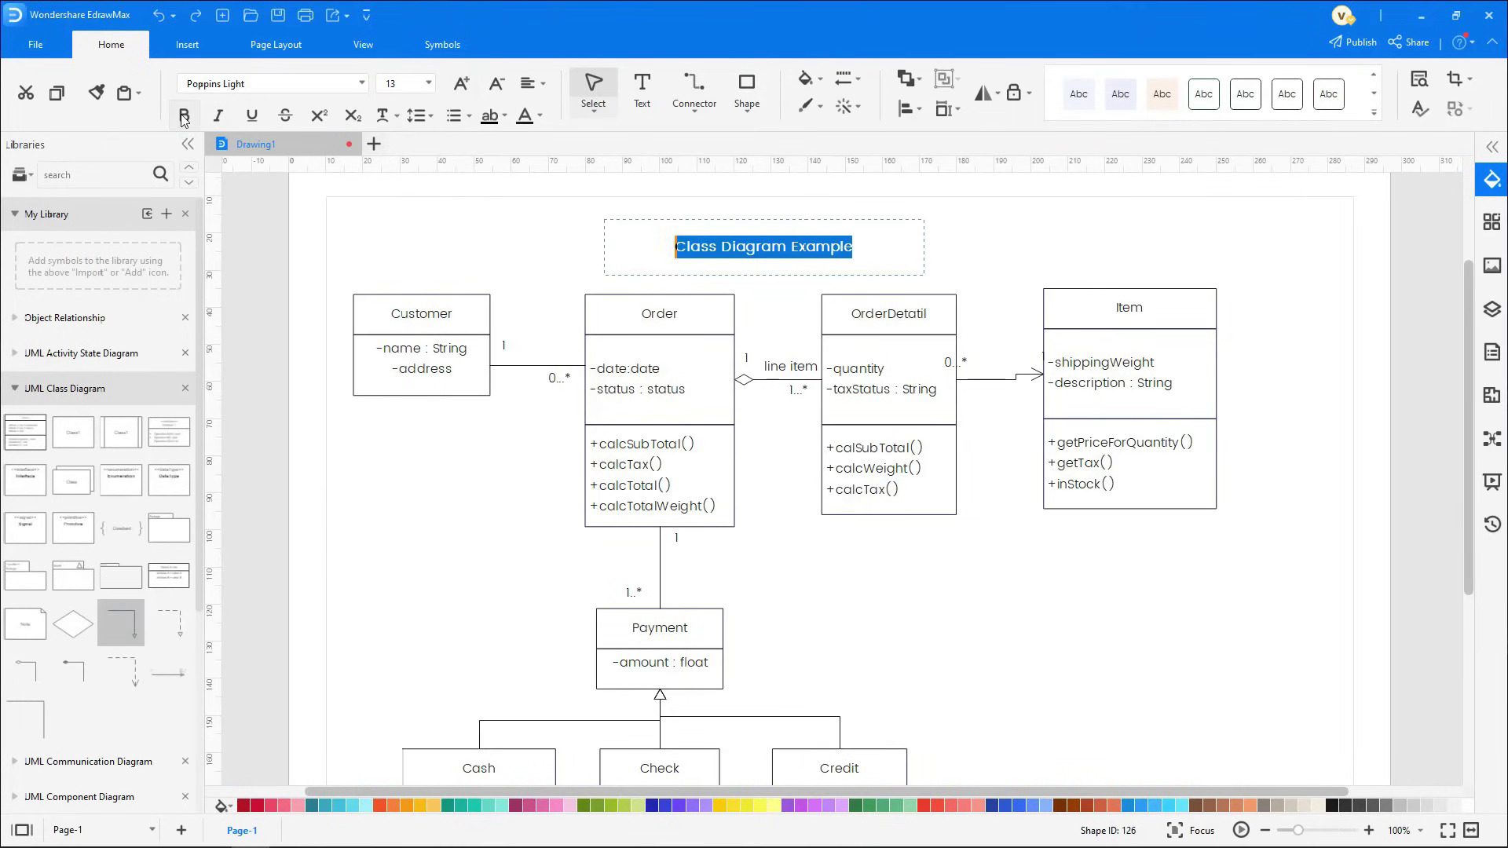
Apply the light cyan theme to the whole diagram
click(336, 254)
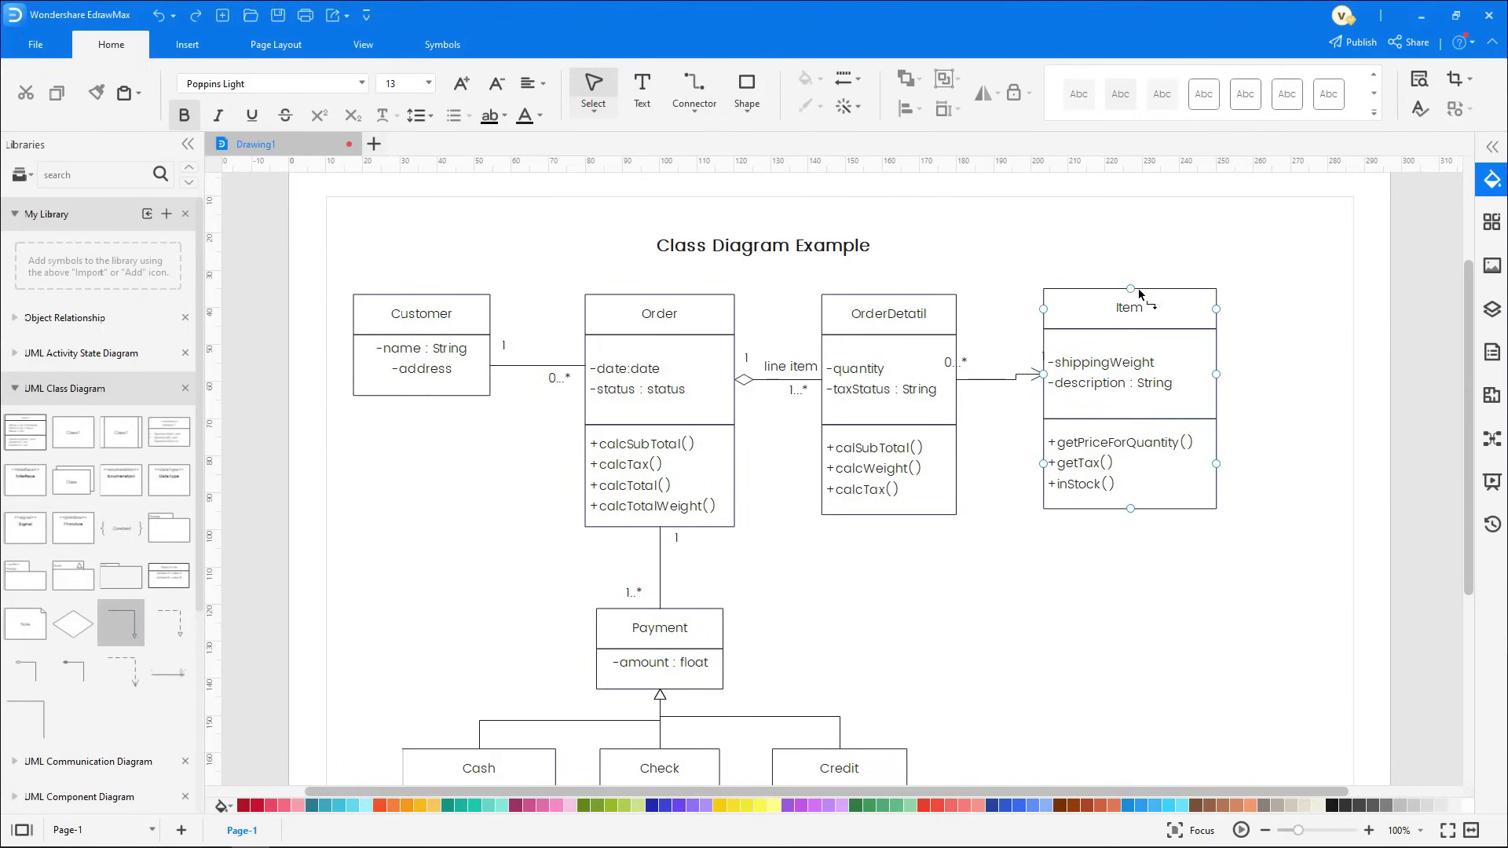
click(1488, 228)
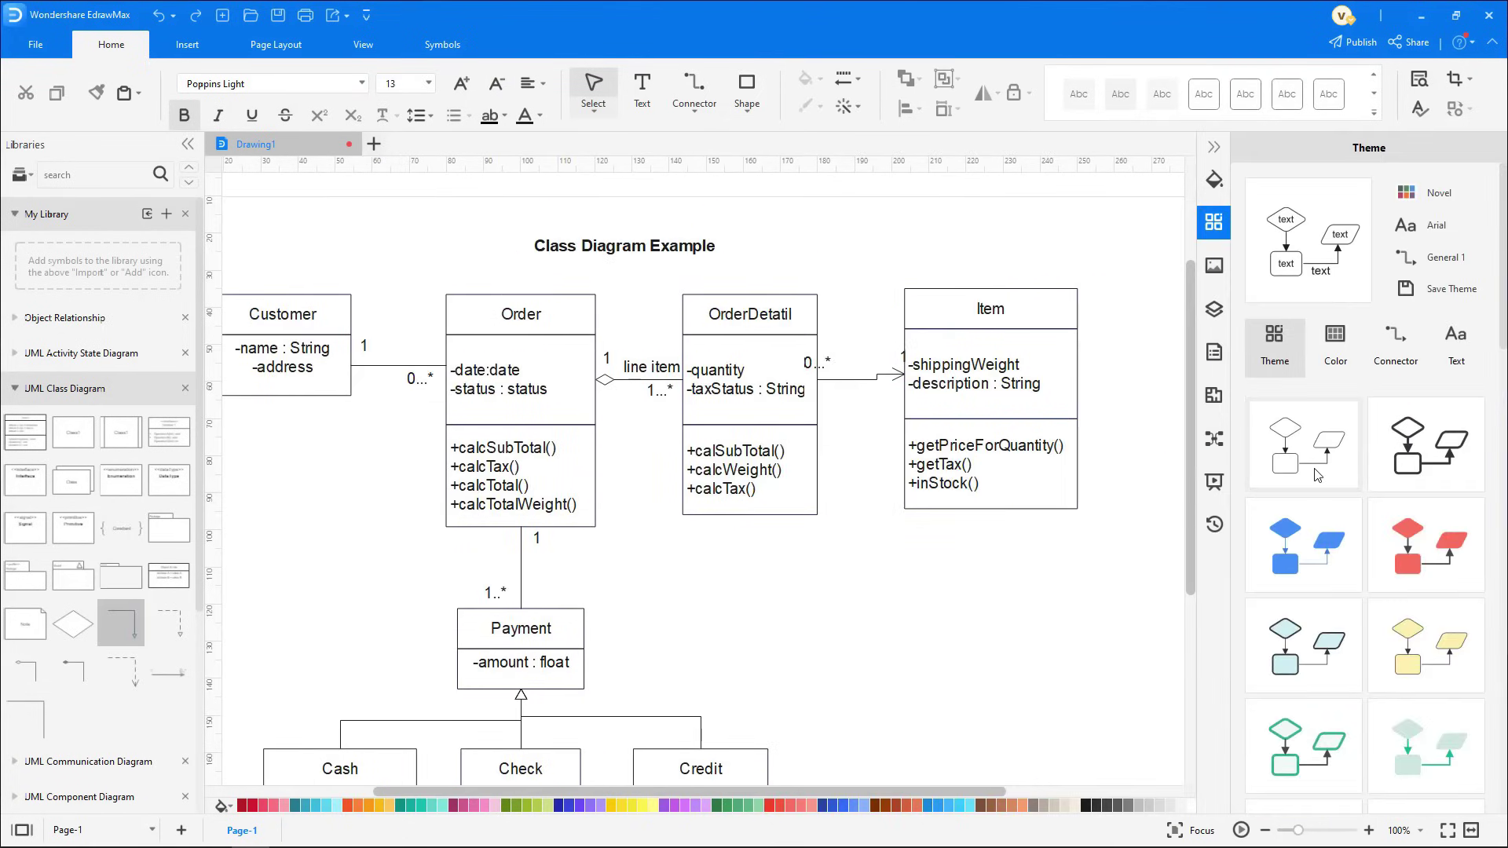
click(1322, 640)
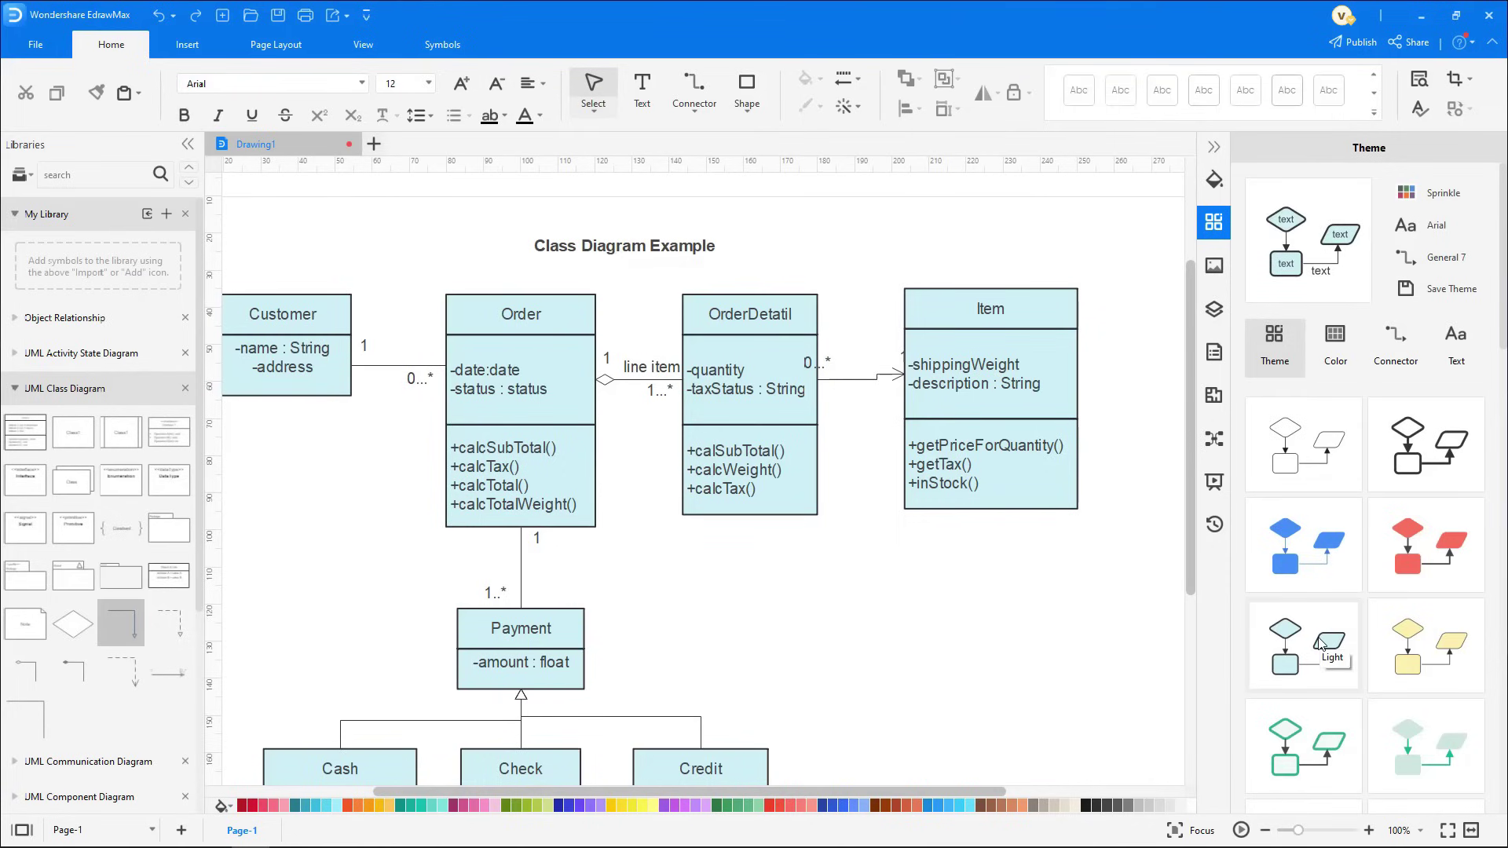
click(1214, 147)
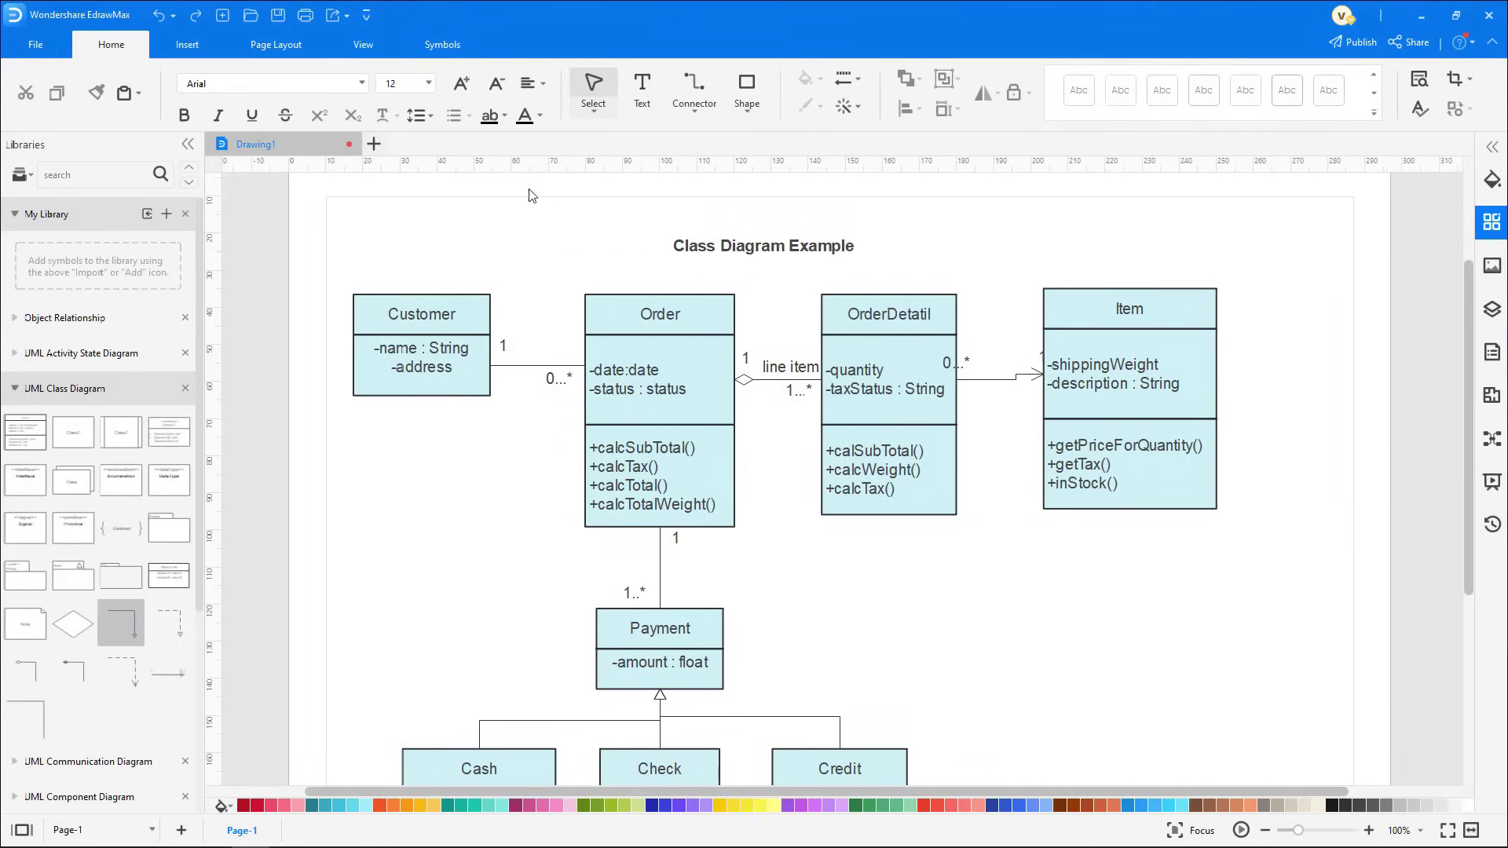
Crop the page to fit the drawing with Fit to Drawing
click(287, 53)
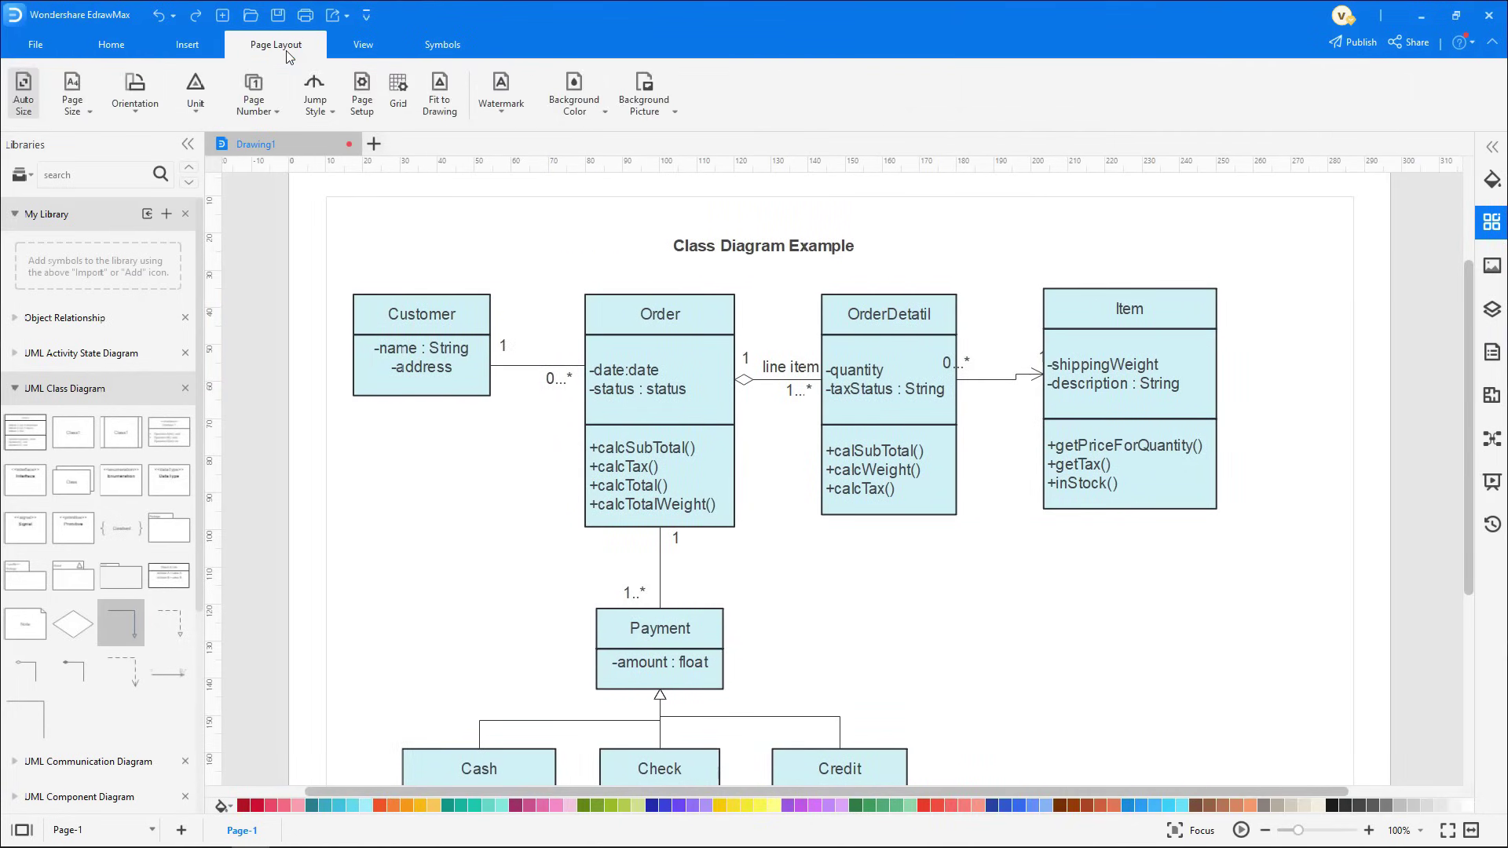
click(442, 112)
click(371, 49)
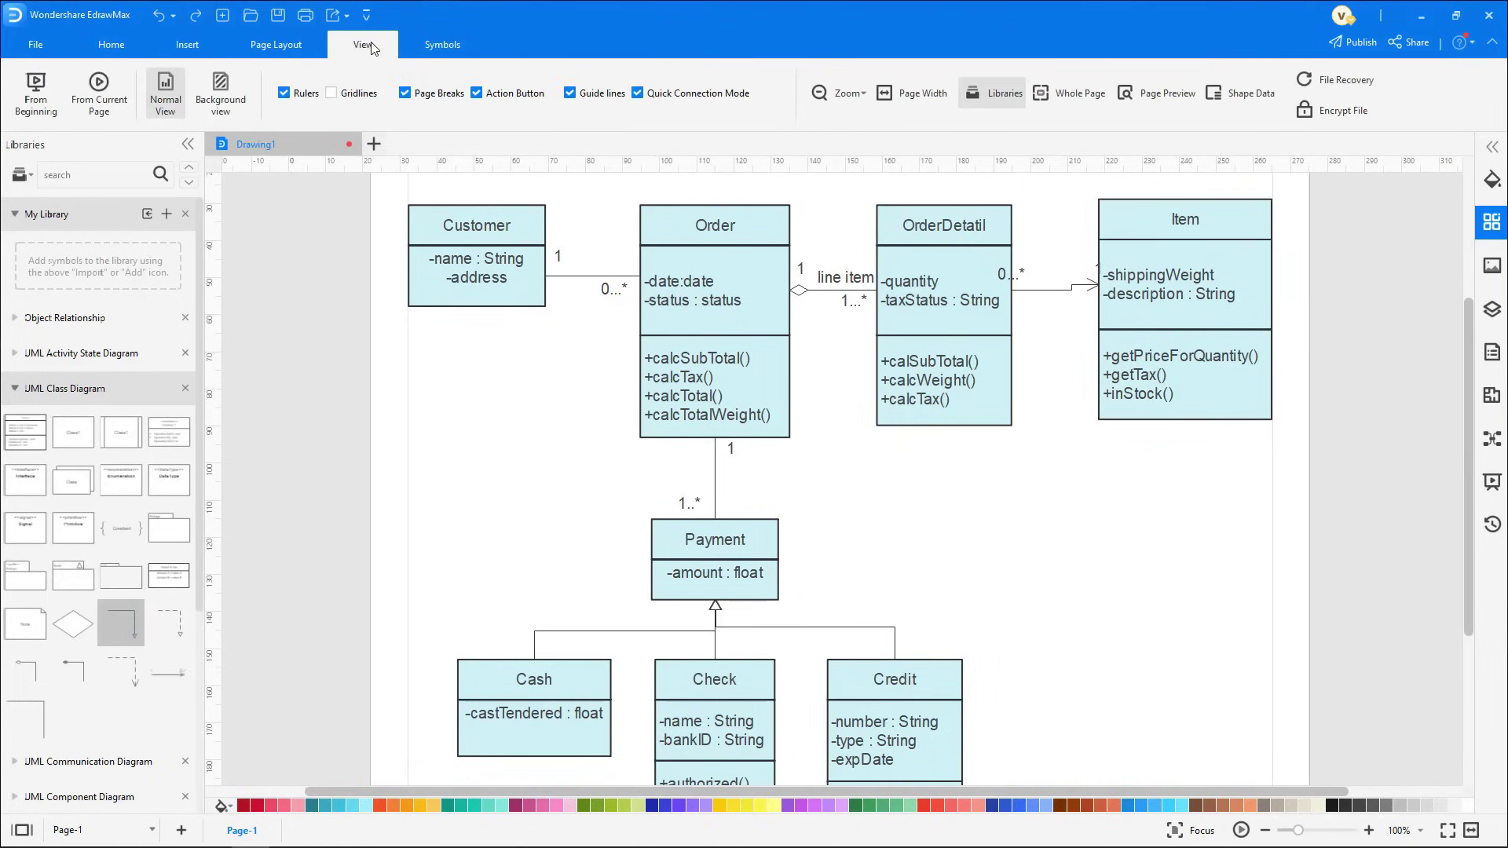